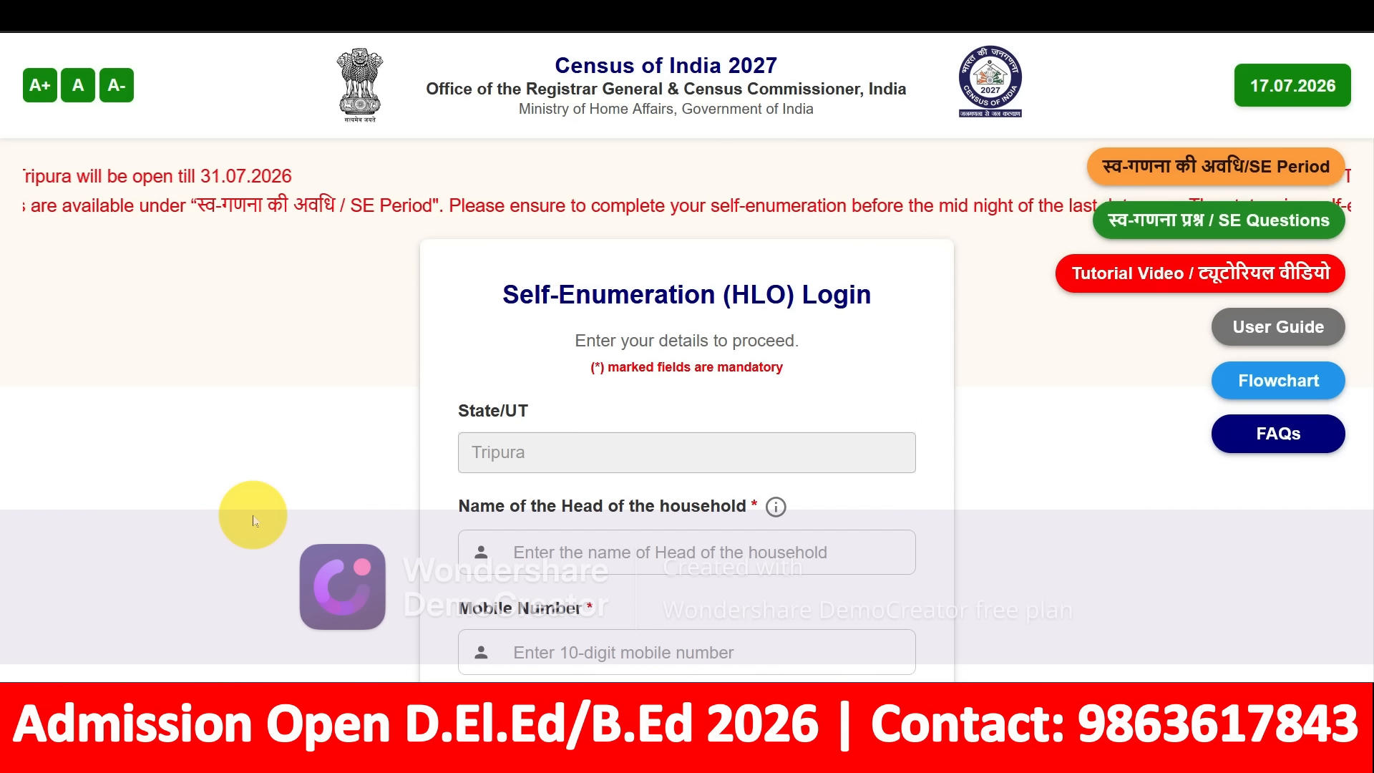
{"action": "scroll", "coordinate": [388, 428], "scroll_direction": "down", "scroll_amount": 2}
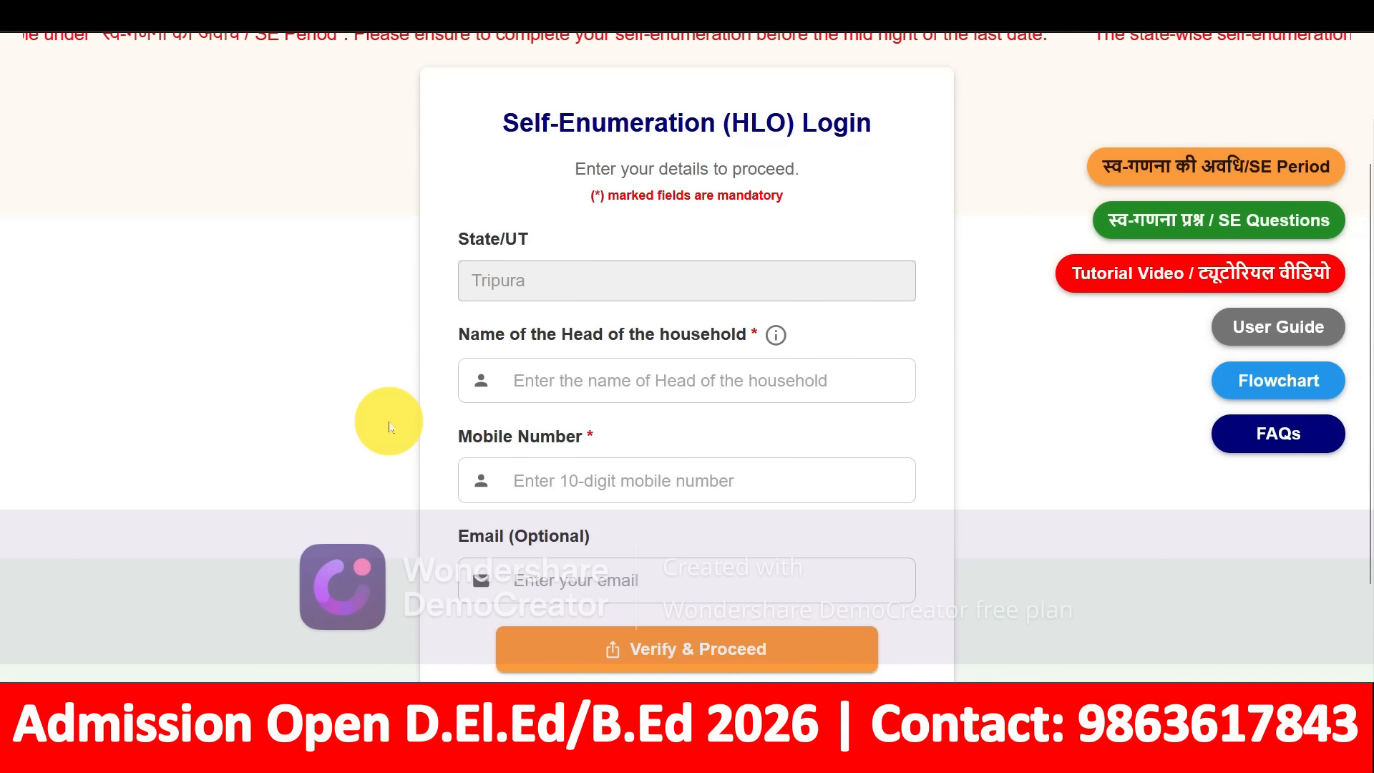
{"action": "scroll", "coordinate": [388, 427], "scroll_direction": "up", "scroll_amount": 2}
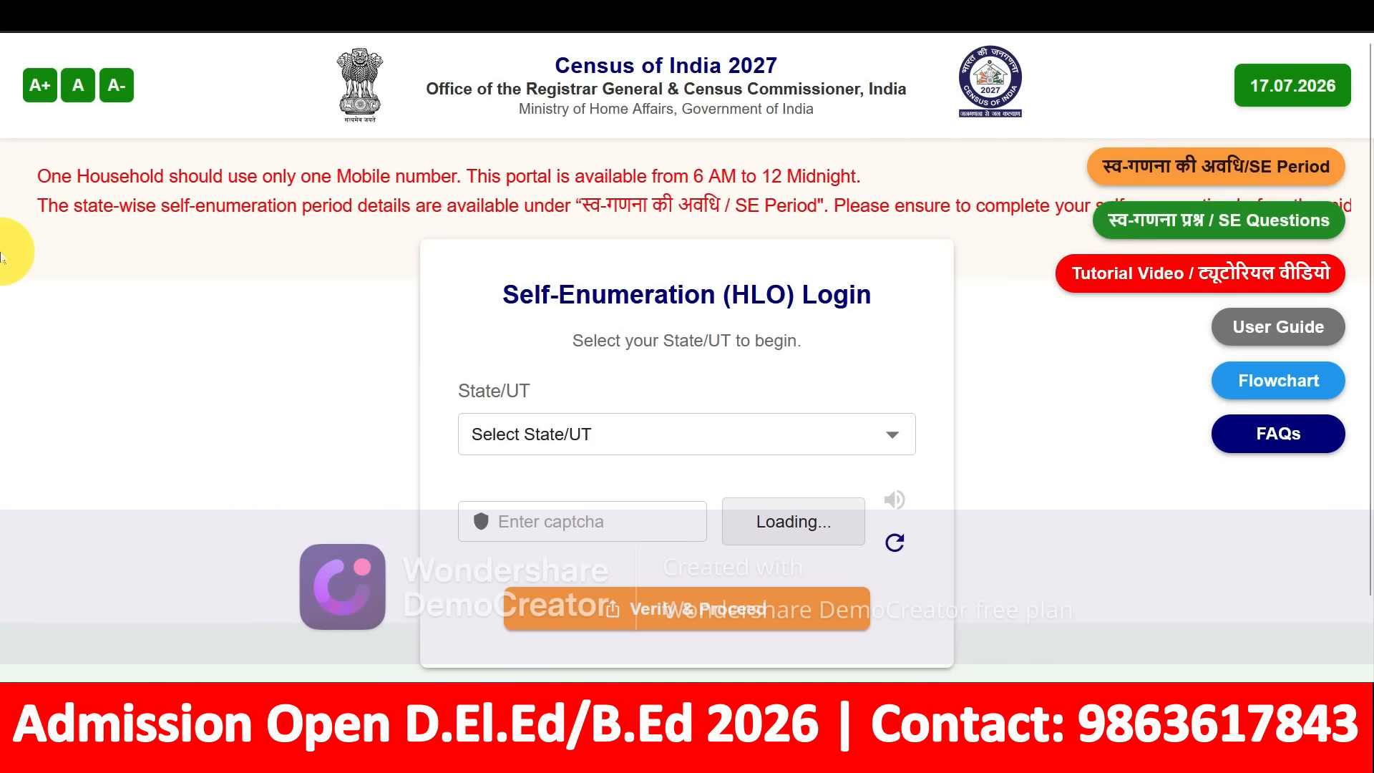
Select Tripura as the State/UT on the Self-Enumeration (HLO) login form.
{"action": "scroll", "coordinate": [214, 239], "scroll_direction": "down", "scroll_amount": 1}
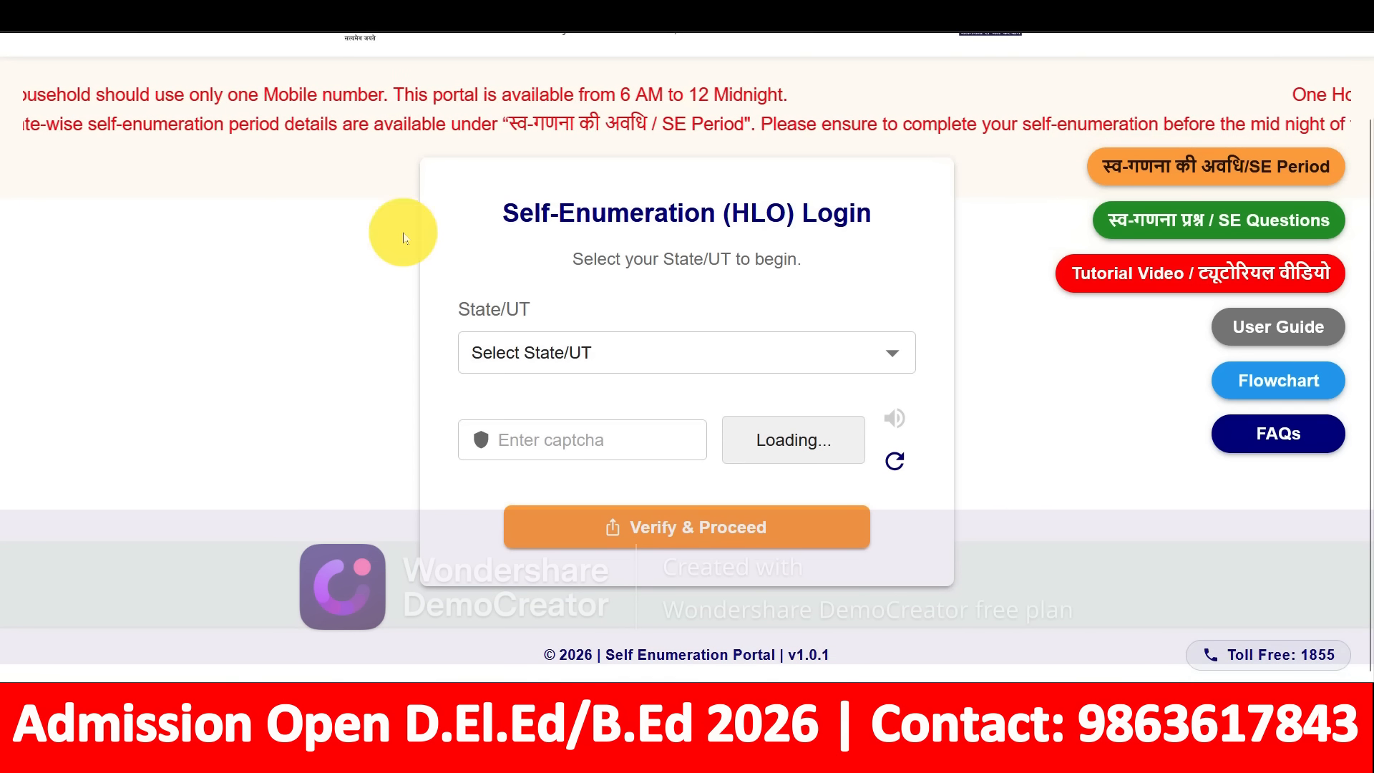
{"action": "left_click", "coordinate": [507, 358]}
{"action": "scroll", "coordinate": [531, 331], "scroll_direction": "down", "scroll_amount": 3}
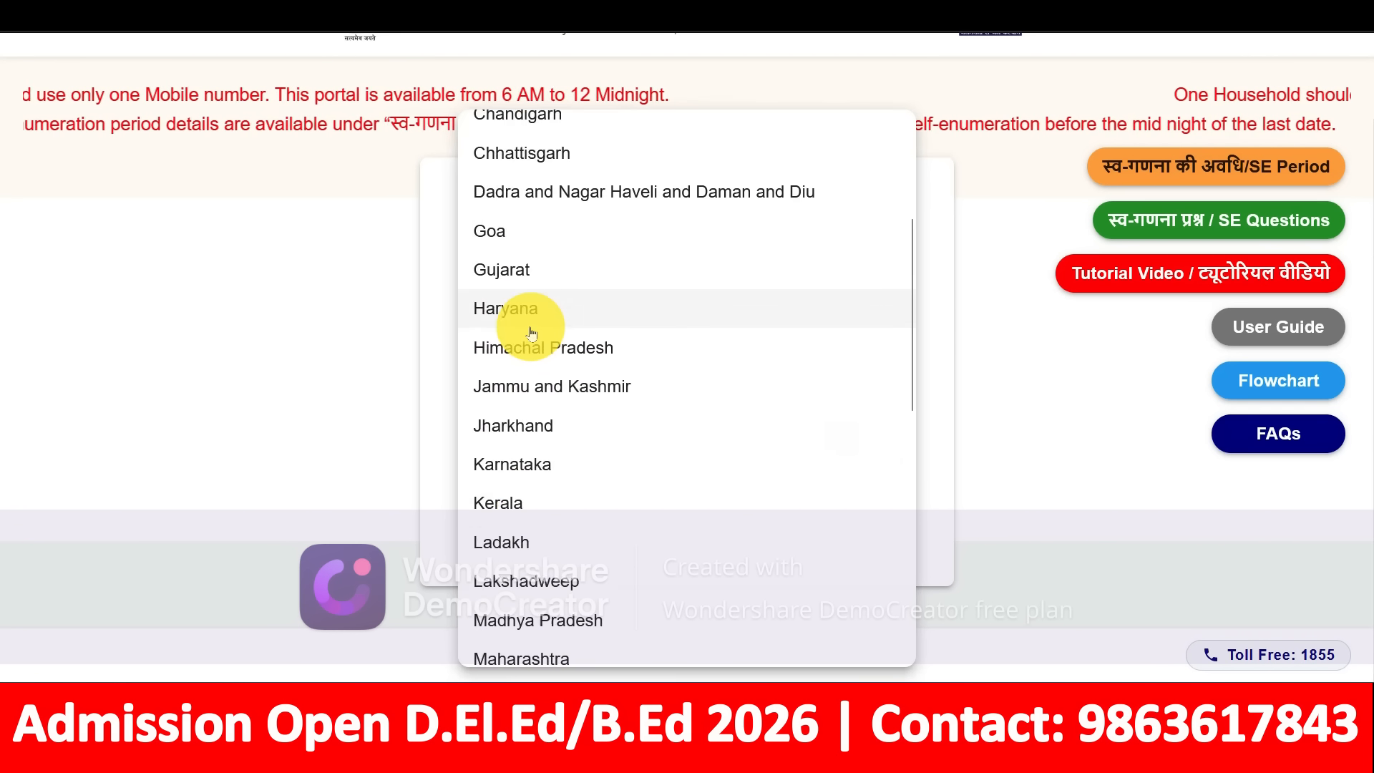
{"action": "scroll", "coordinate": [531, 332], "scroll_direction": "down", "scroll_amount": 9}
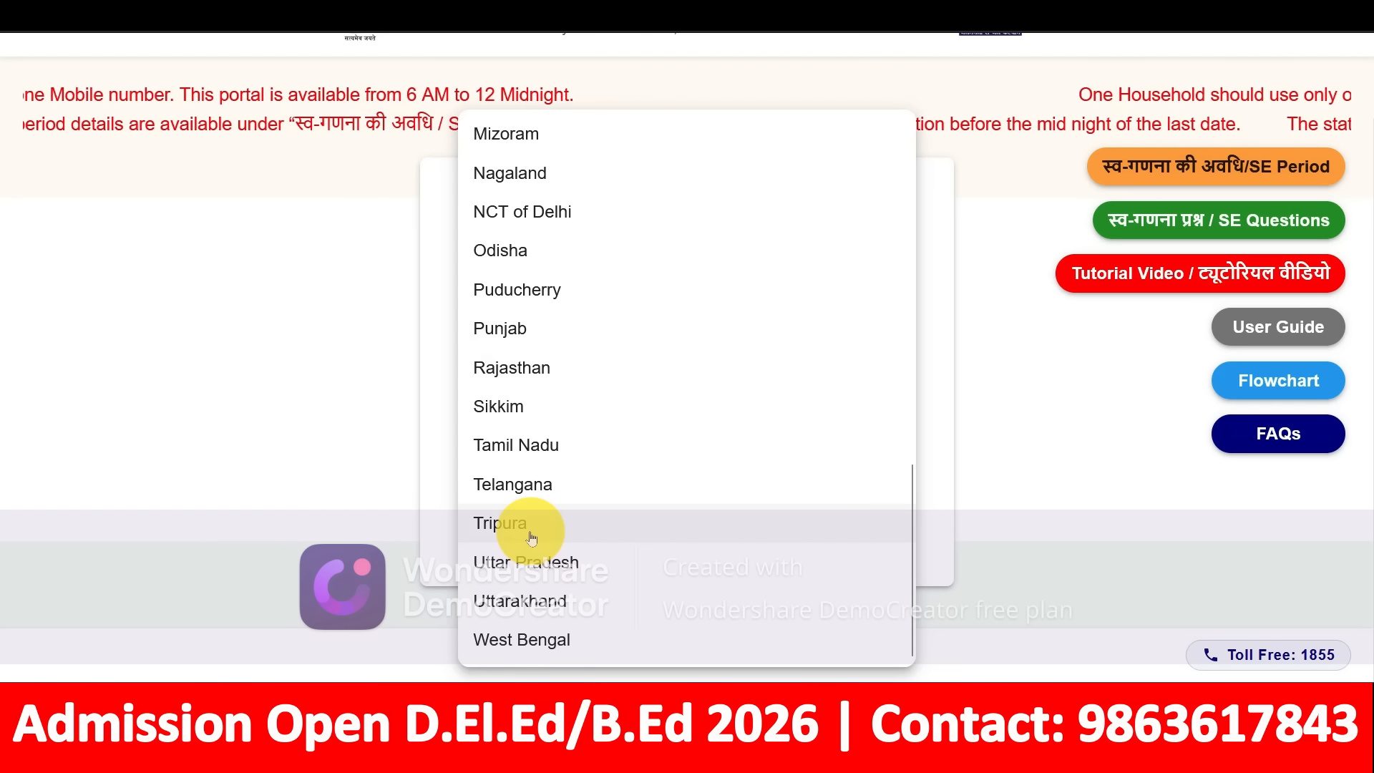
{"action": "left_click", "coordinate": [531, 538]}
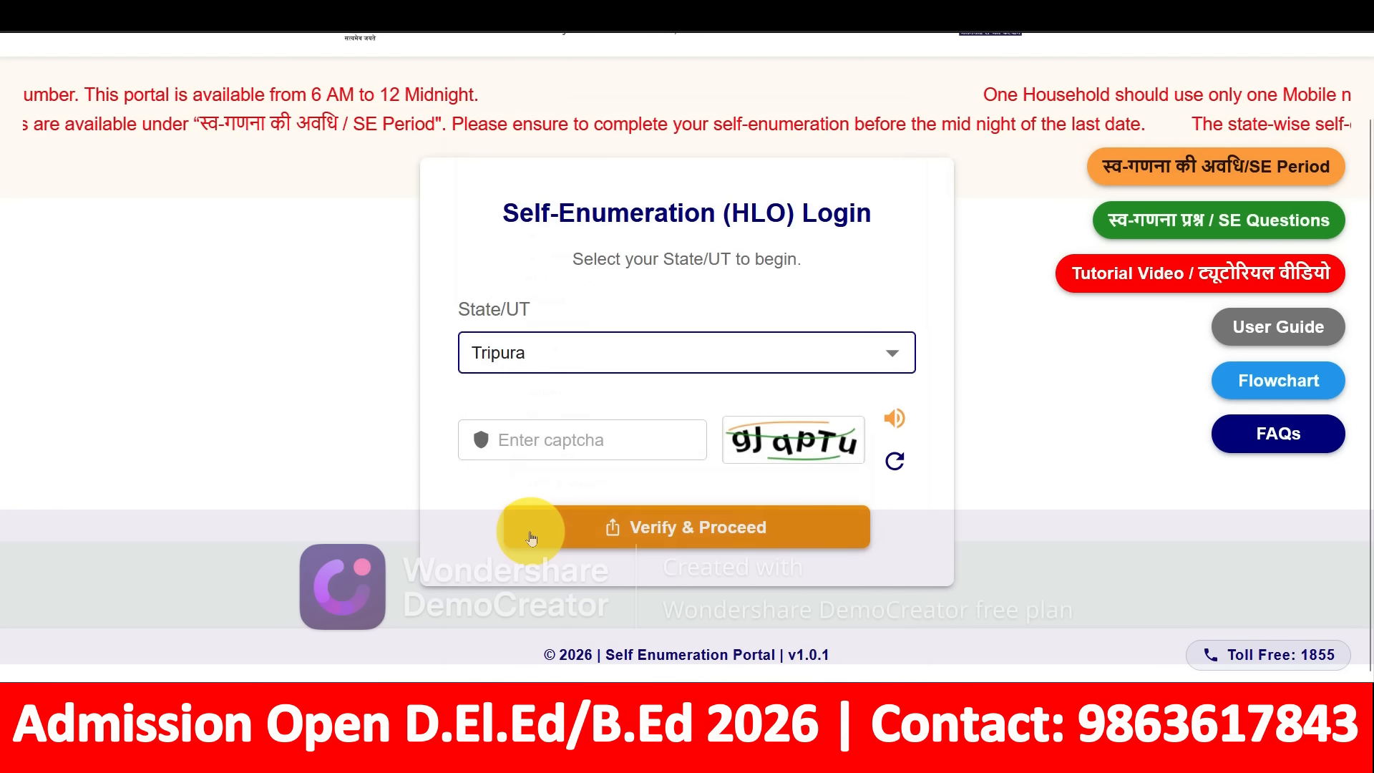
Enter the captcha code shown beside the captcha field and submit the state selection for verification.
{"action": "left_click", "coordinate": [594, 448]}
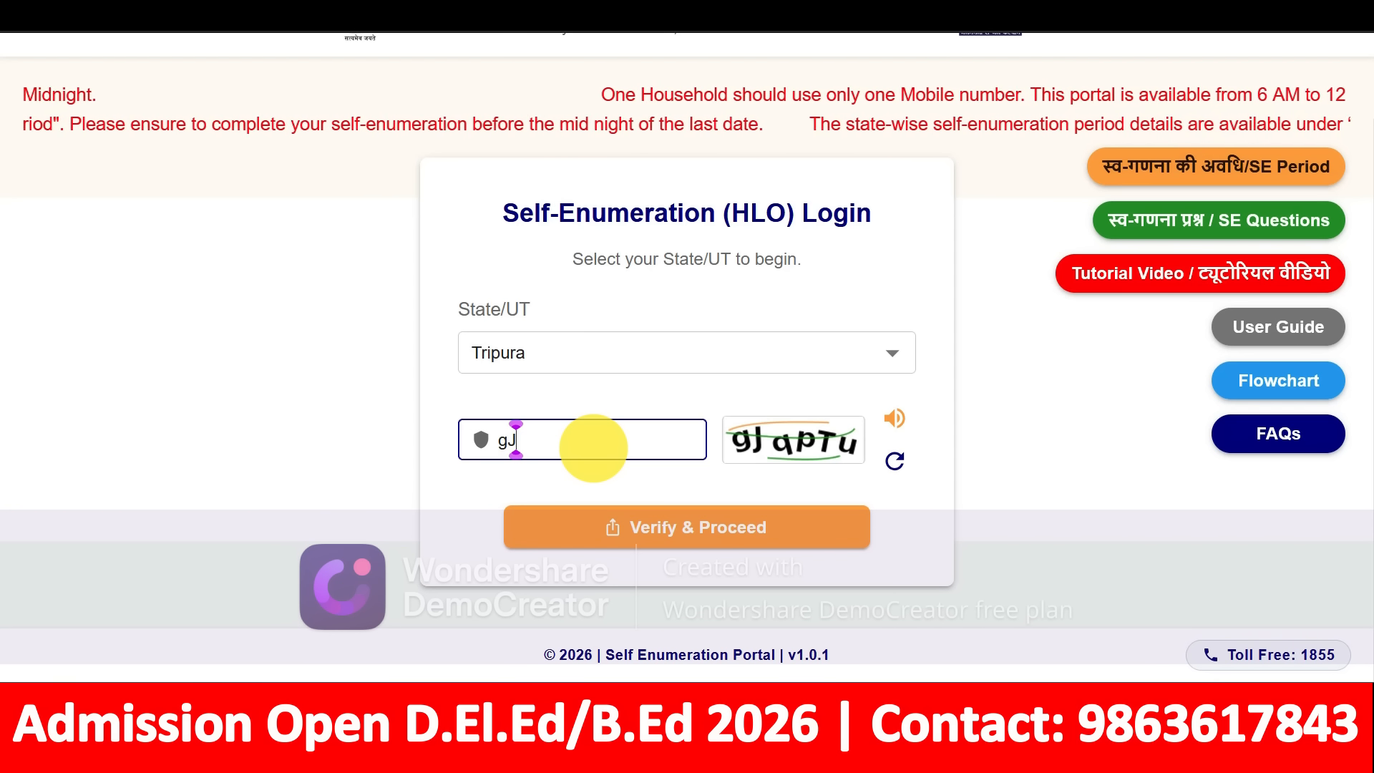
{"action": "type", "text": "gJq"}
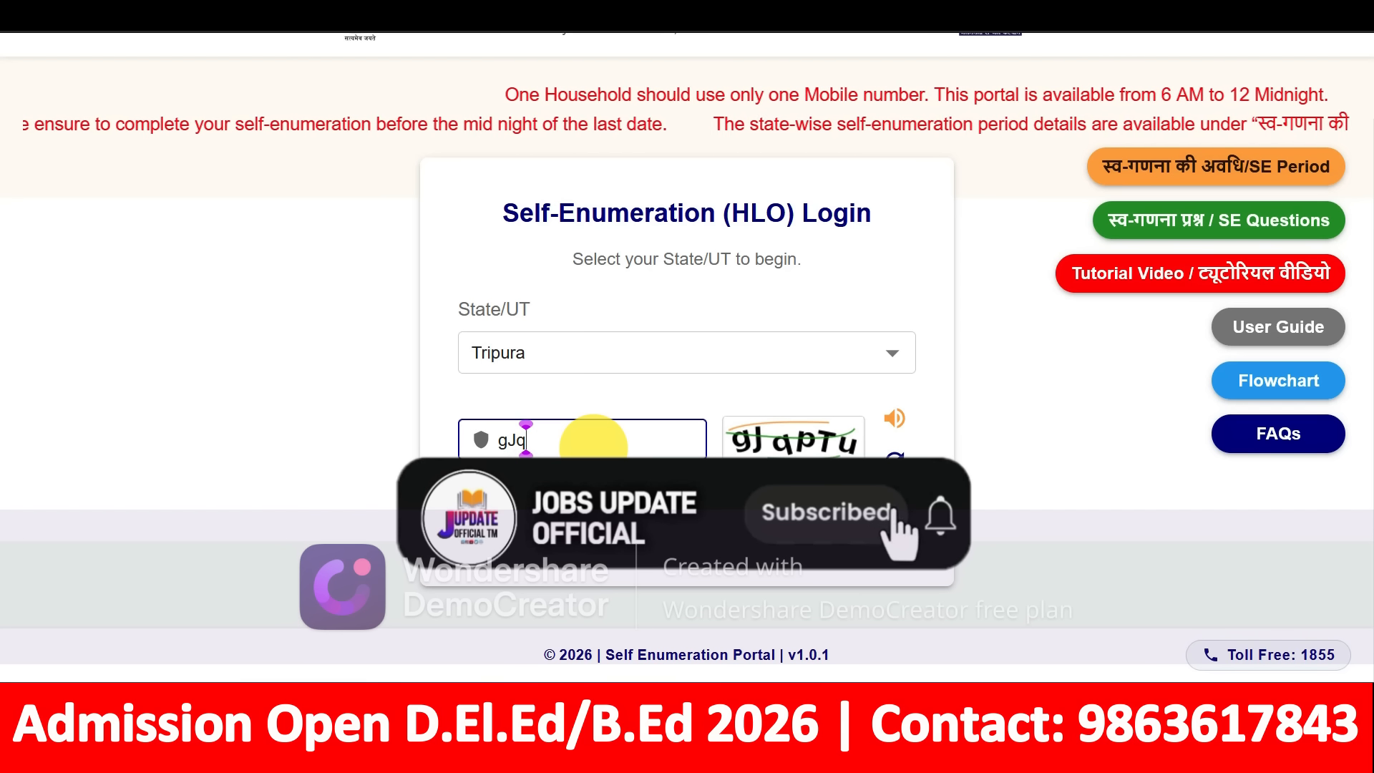
{"action": "type", "text": "pT"}
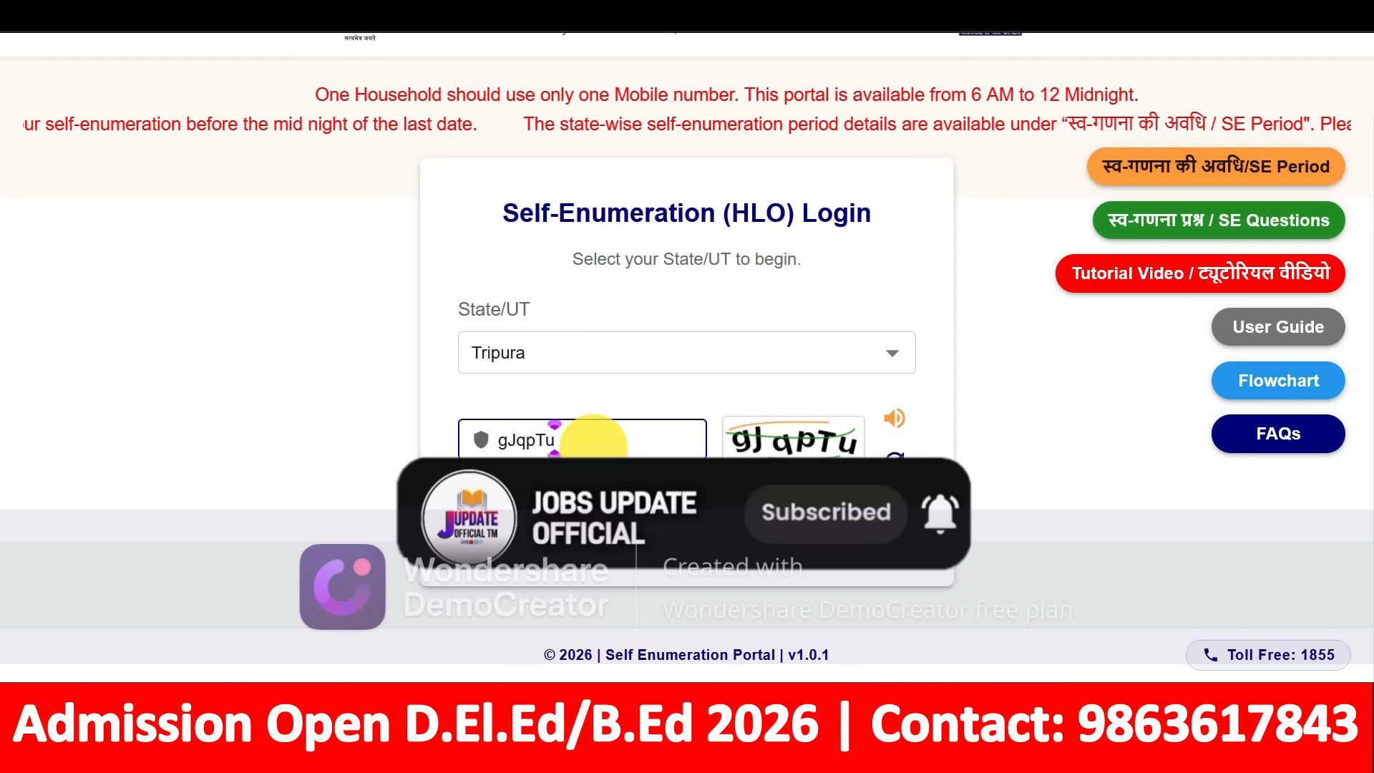
{"action": "type", "text": "u"}
{"action": "left_click", "coordinate": [630, 538]}
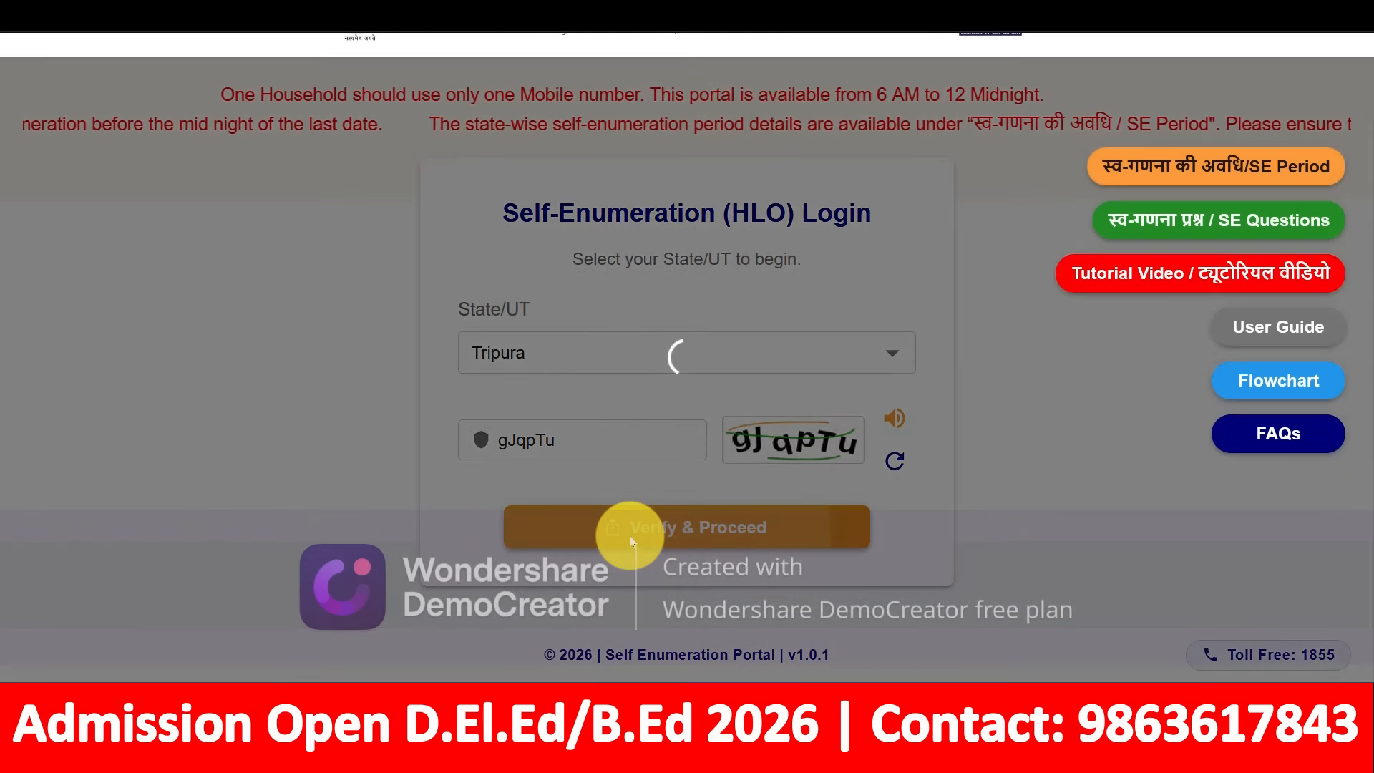
Read through the Self-Enumeration portal's welcome notice and acknowledge it.
{"action": "scroll", "coordinate": [639, 252], "scroll_direction": "down", "scroll_amount": 8}
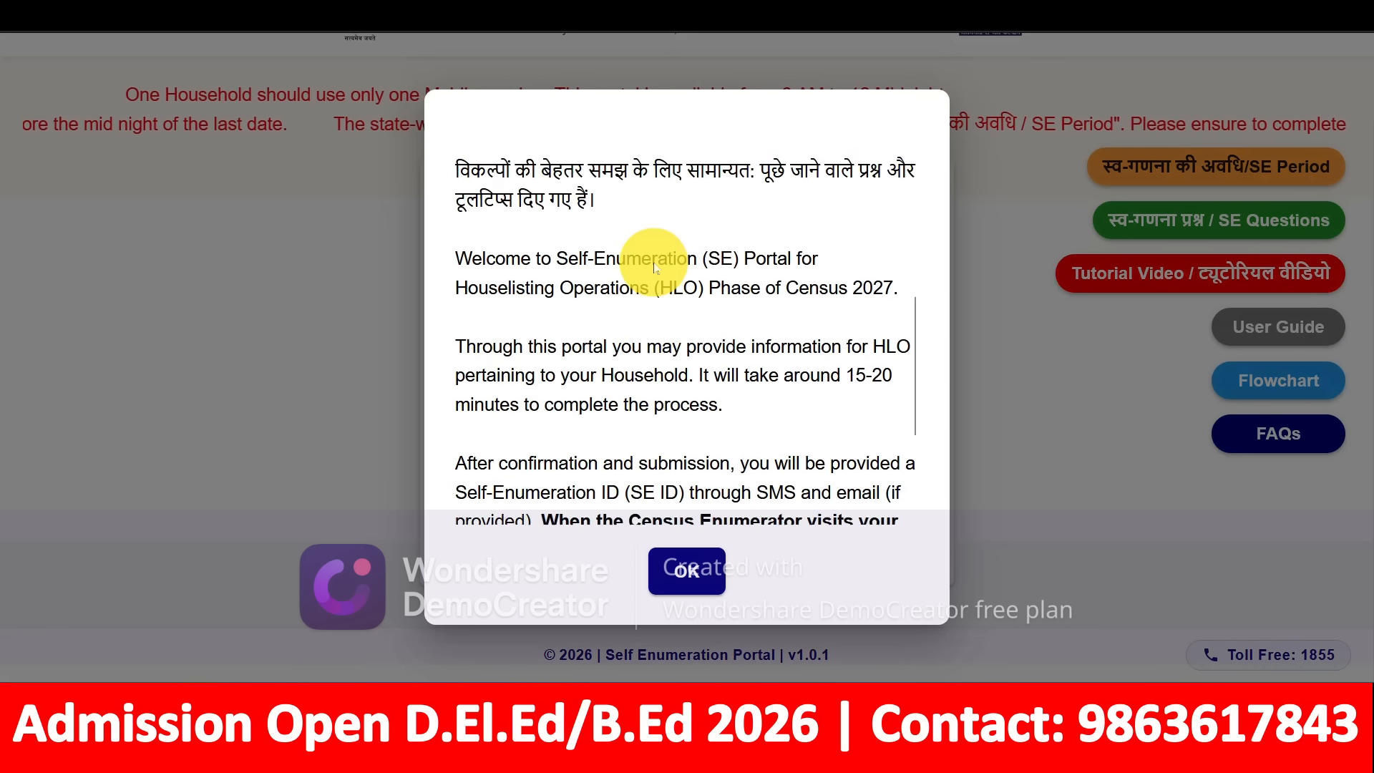
{"action": "scroll", "coordinate": [644, 265], "scroll_direction": "up", "scroll_amount": 2}
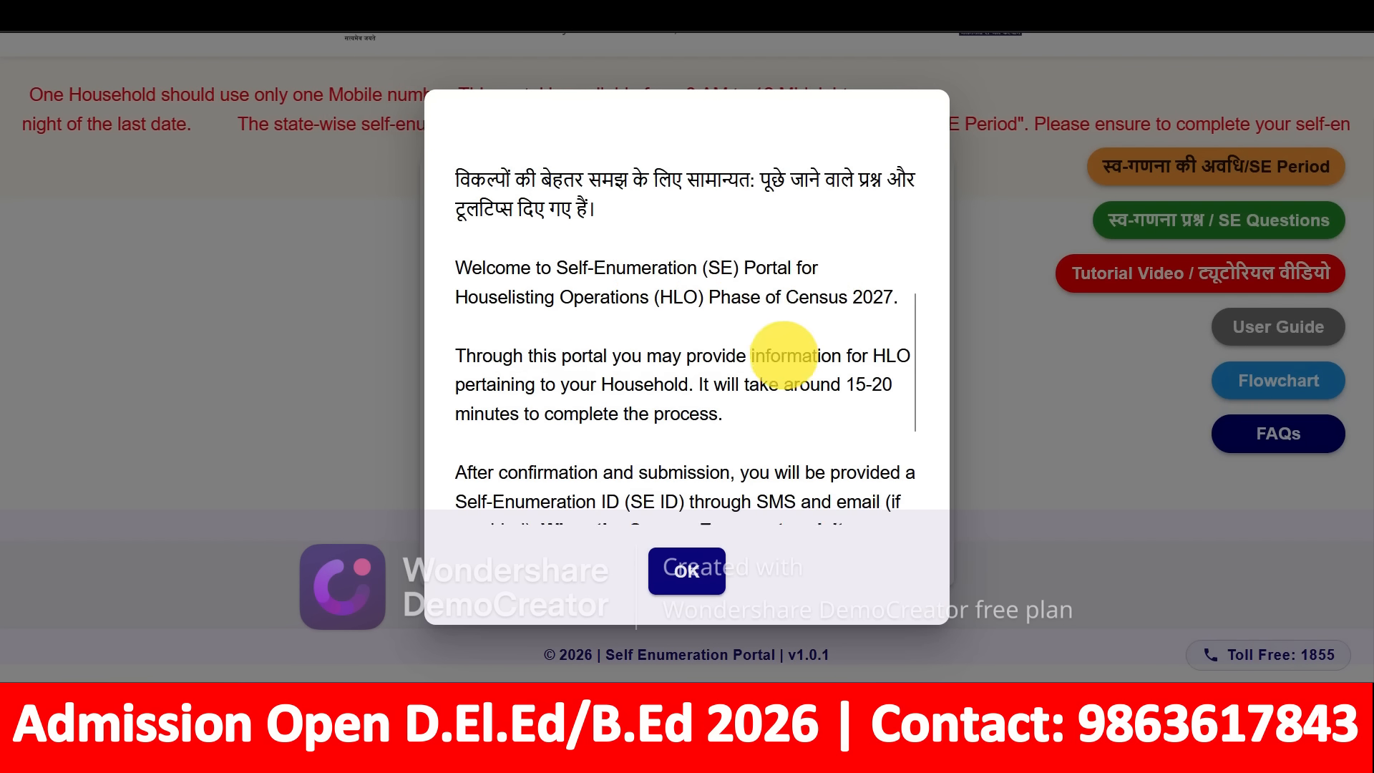
{"action": "scroll", "coordinate": [782, 350], "scroll_direction": "down", "scroll_amount": 3}
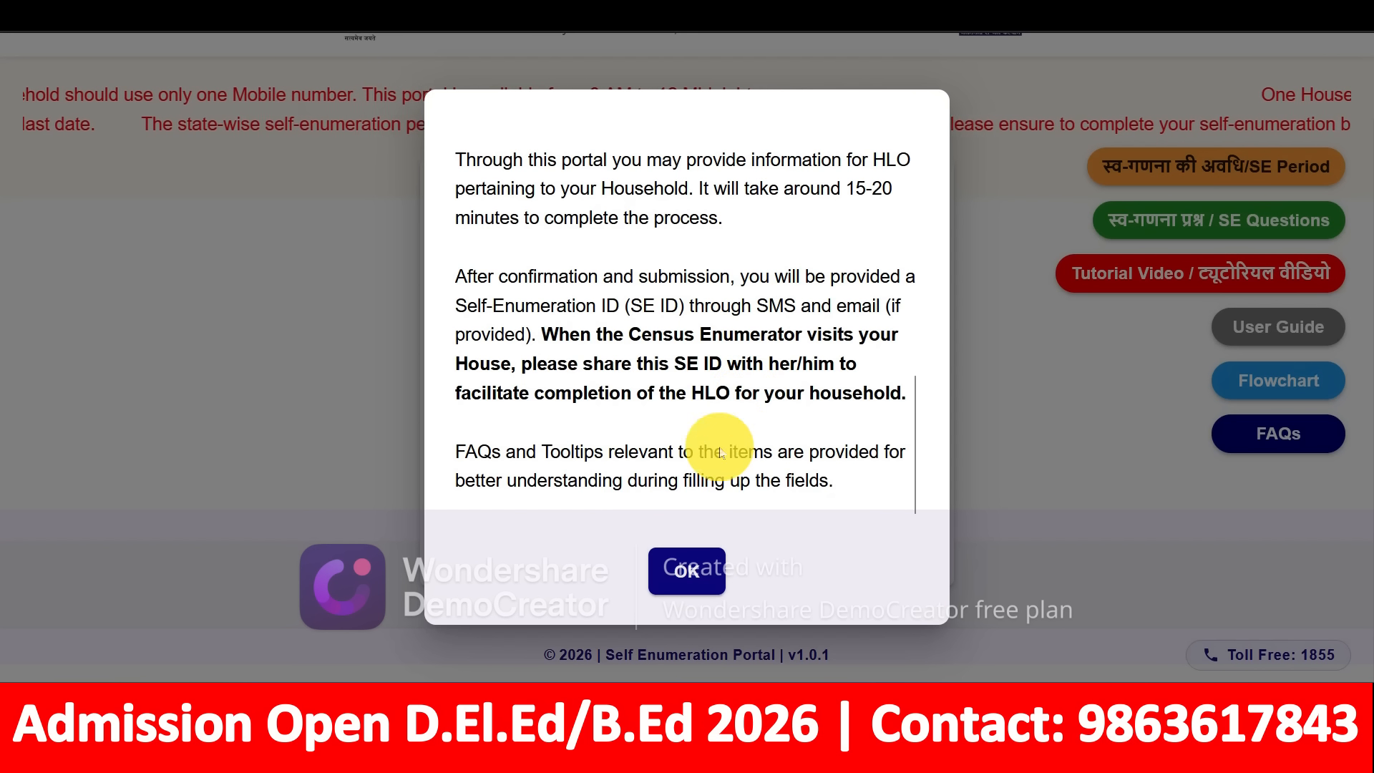
{"action": "left_click", "coordinate": [712, 558]}
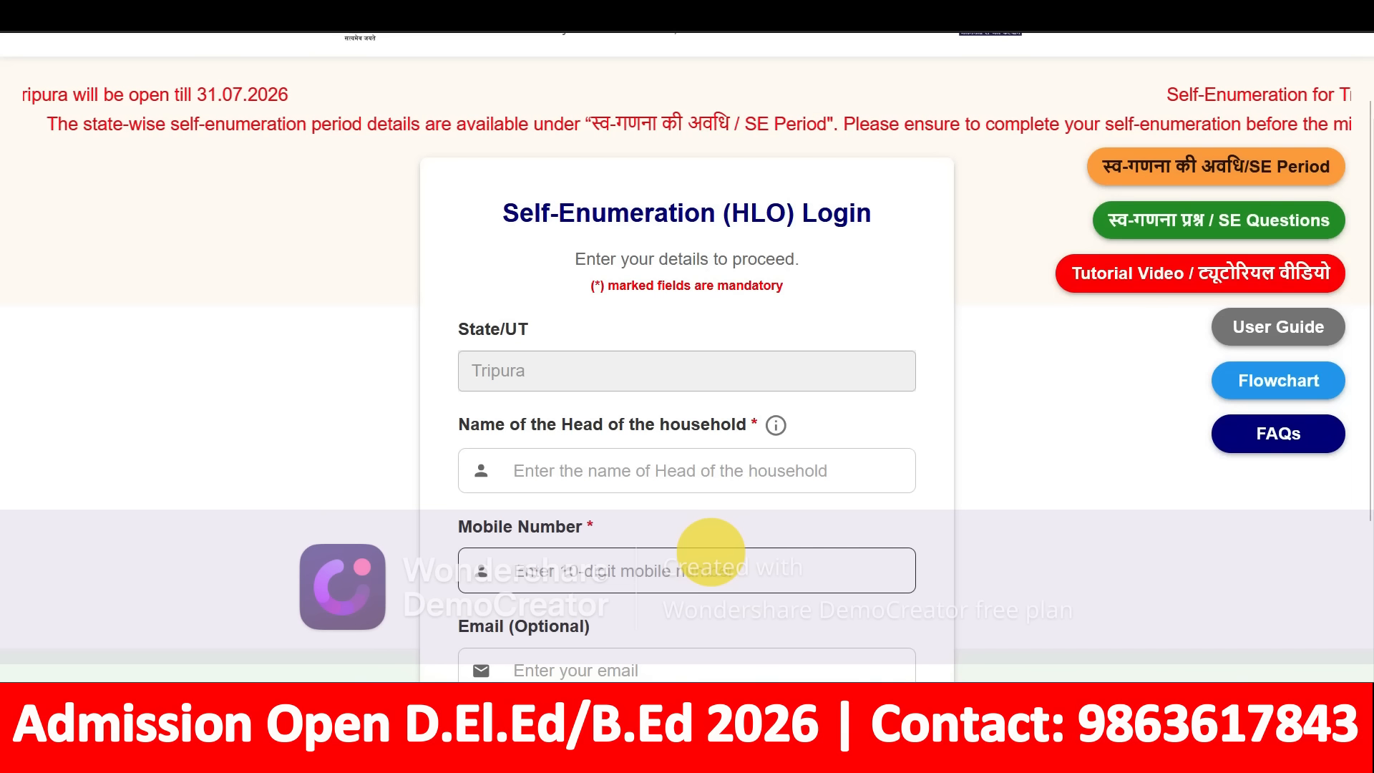
Examine the household head name, mobile number and optional email fields of the login form.
{"action": "scroll", "coordinate": [694, 515], "scroll_direction": "down", "scroll_amount": 3}
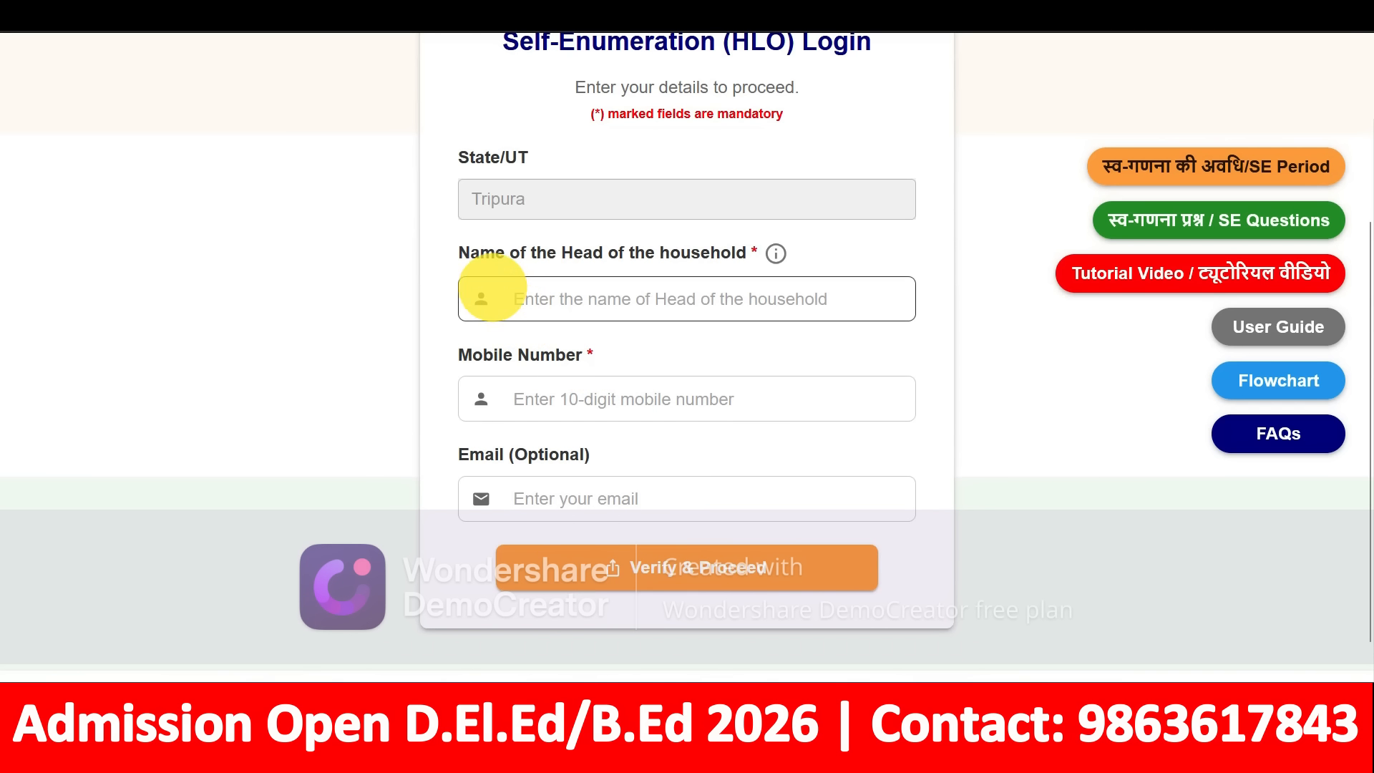
{"action": "left_click_drag", "start_coordinate": [457, 262], "coordinate": [748, 253]}
{"action": "left_click", "coordinate": [719, 290]}
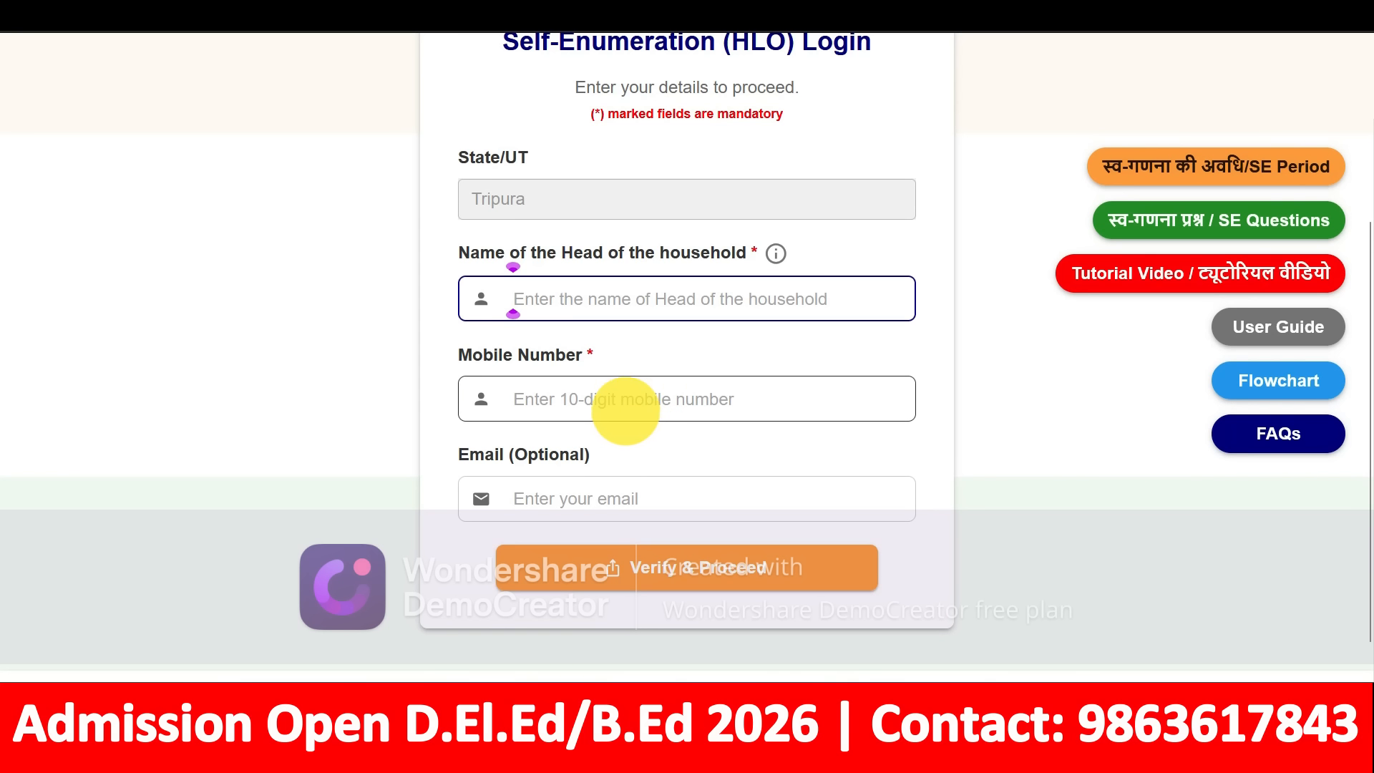
{"action": "left_click", "coordinate": [621, 409]}
{"action": "left_click", "coordinate": [601, 511]}
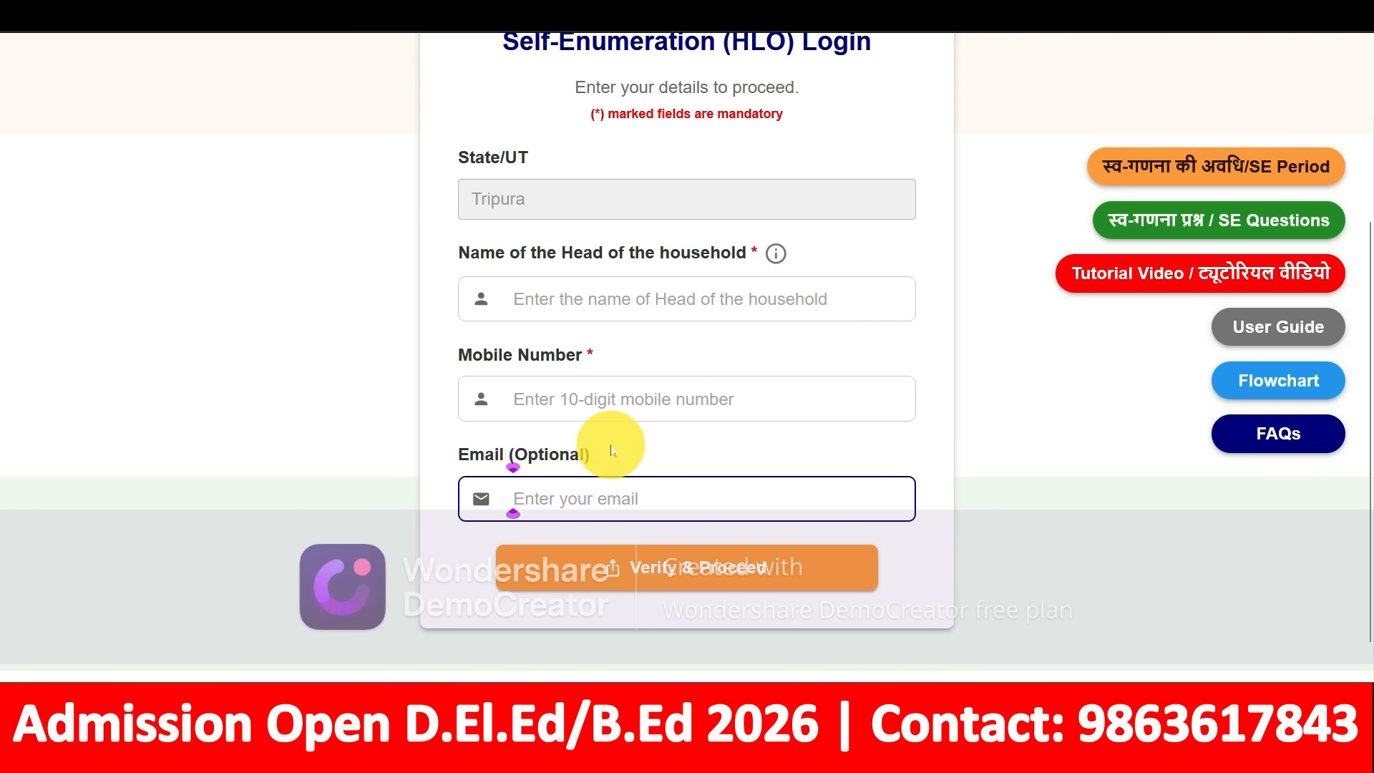
{"action": "left_click", "coordinate": [616, 392]}
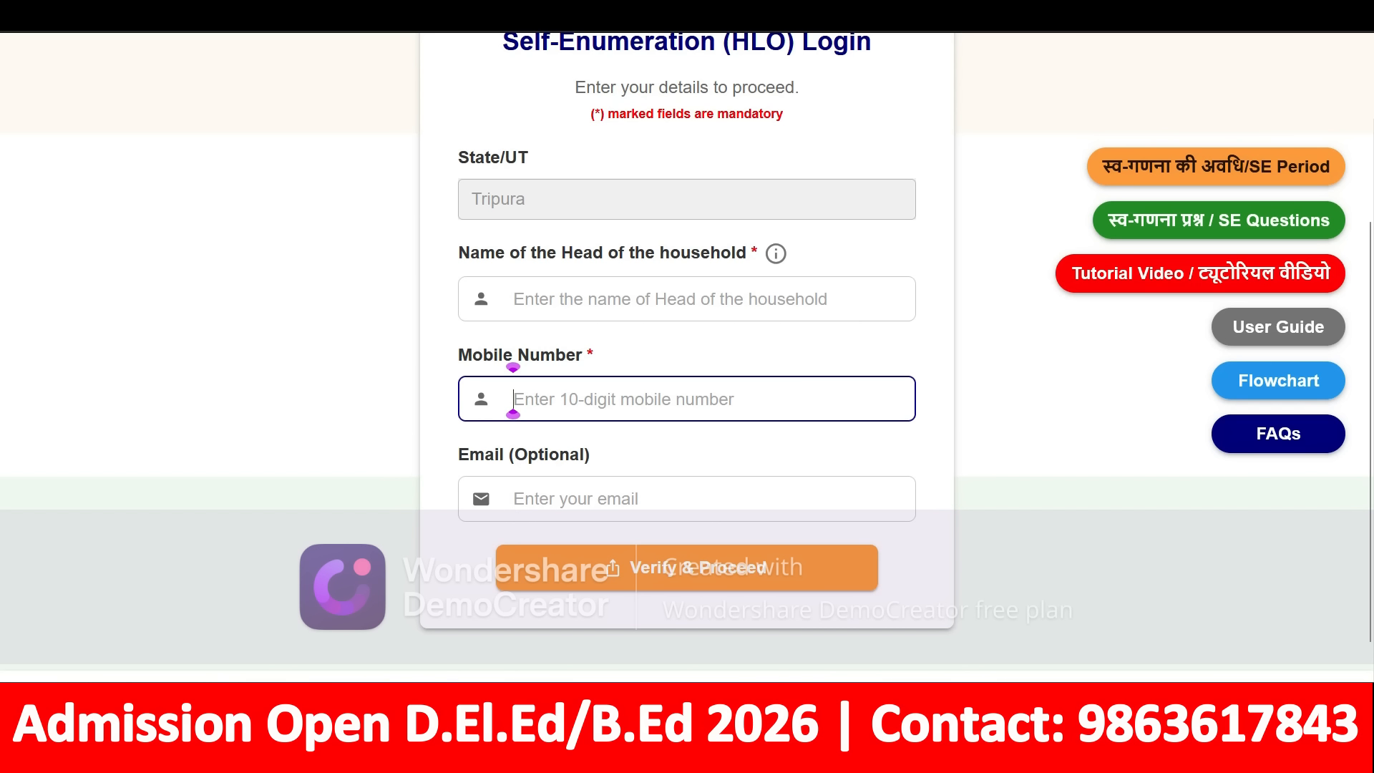
{"action": "left_click", "coordinate": [513, 299]}
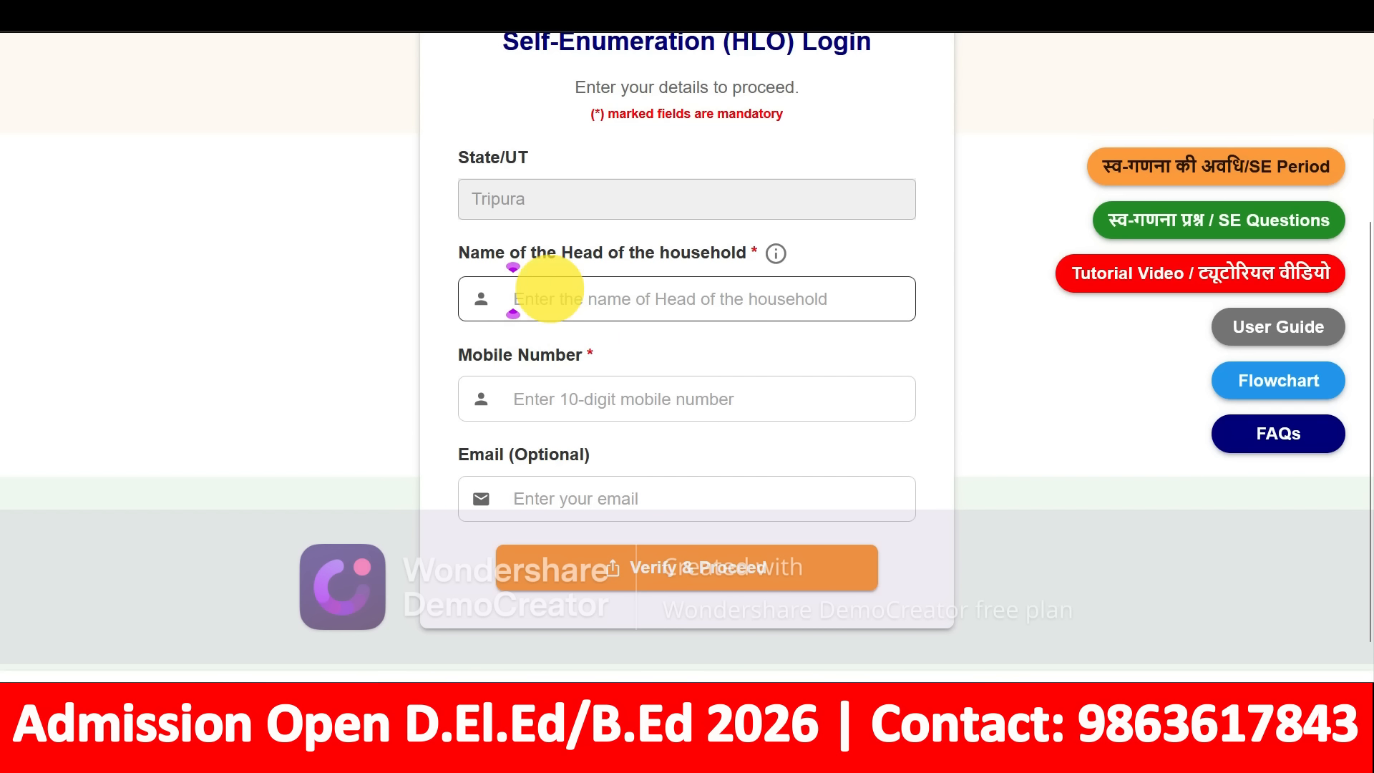
{"action": "left_click_drag", "start_coordinate": [478, 255], "coordinate": [589, 306]}
{"action": "left_click", "coordinate": [585, 302]}
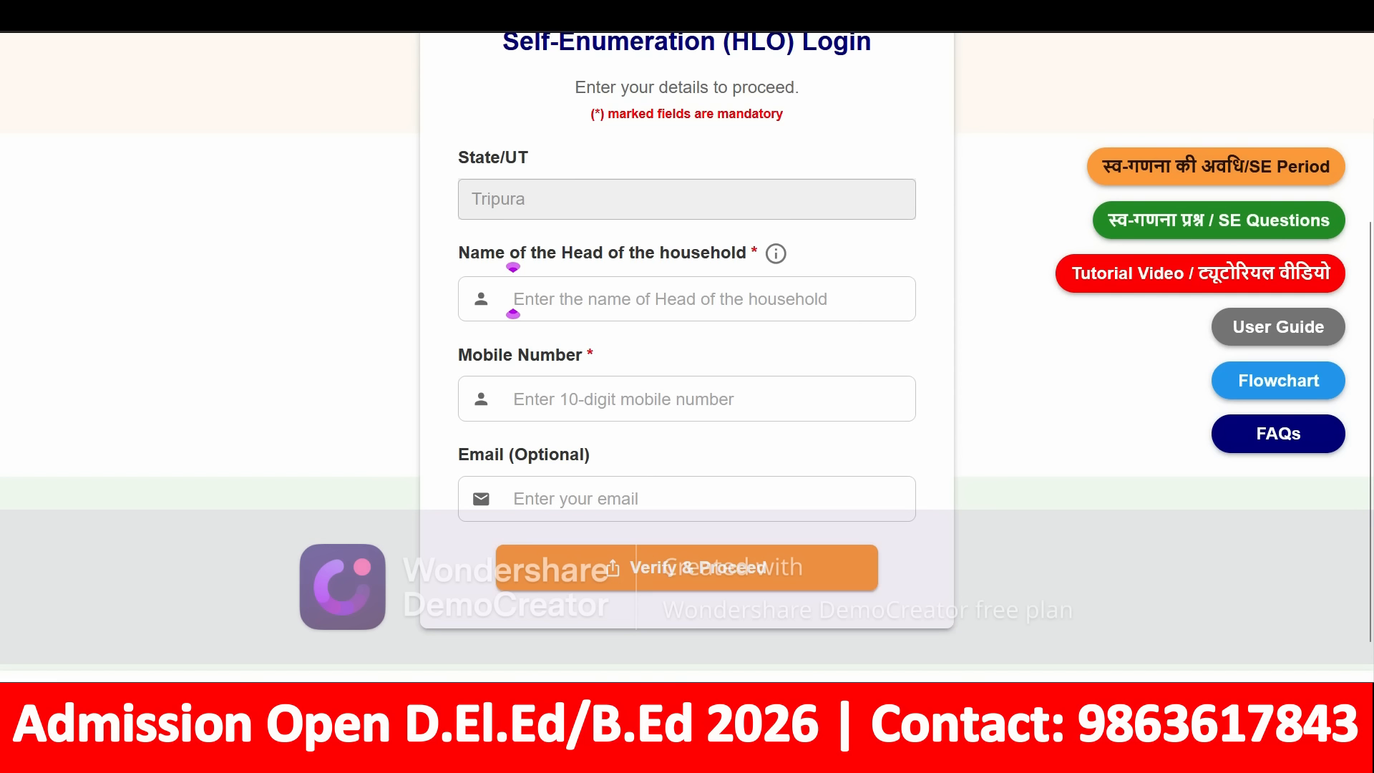
Draw green ticks beside the household head name and mobile number fields and a cross over the optional email field.
{"action": "left_click_drag", "start_coordinate": [343, 324], "coordinate": [522, 252]}
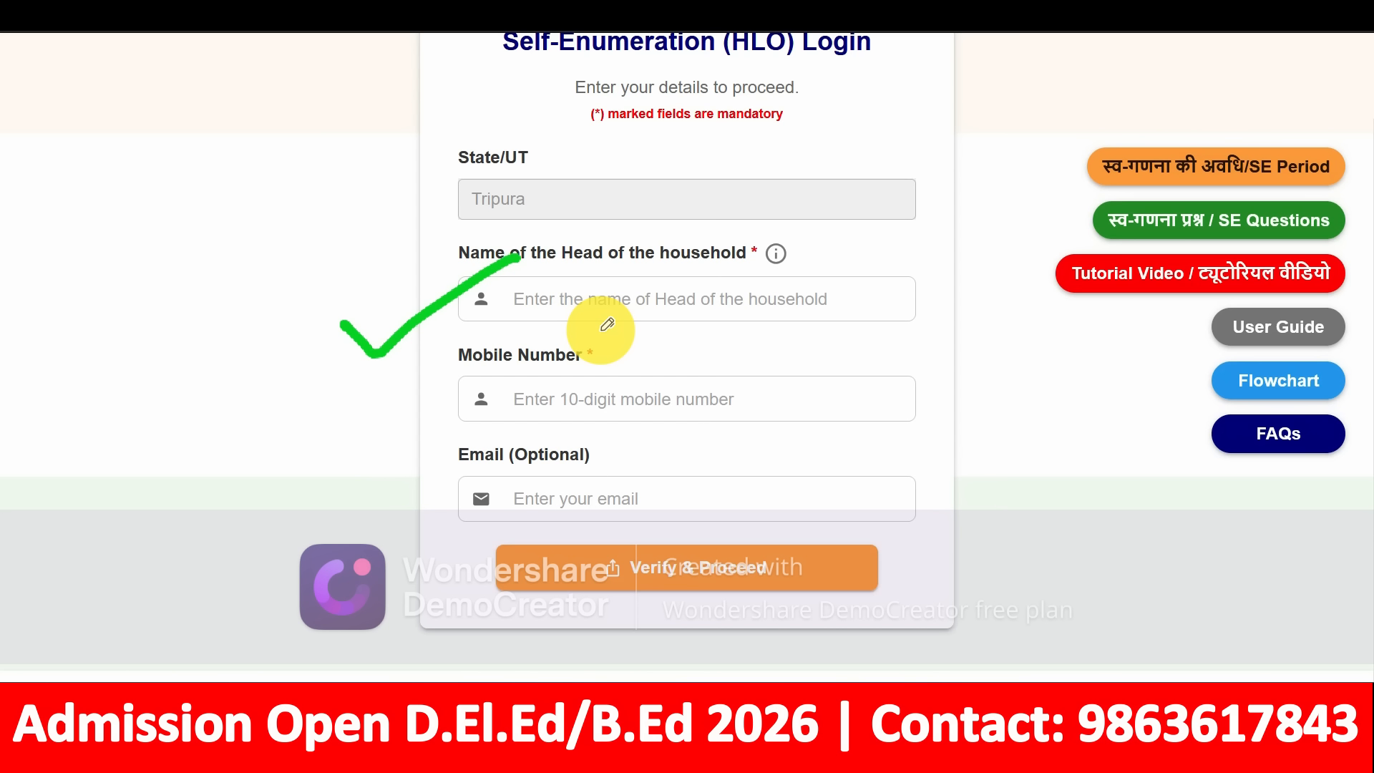
{"action": "left_click_drag", "start_coordinate": [518, 324], "coordinate": [693, 319]}
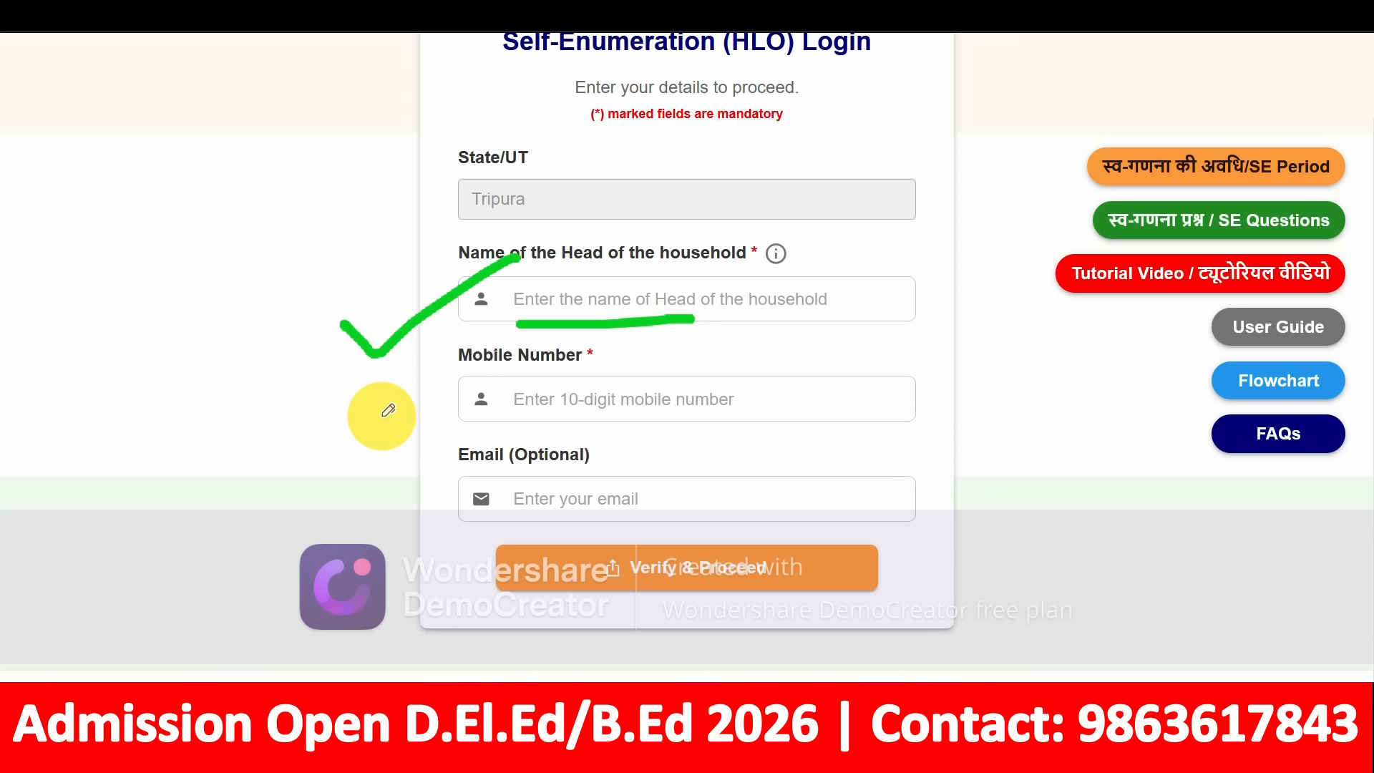
{"action": "left_click_drag", "start_coordinate": [379, 411], "coordinate": [408, 429]}
{"action": "mouse_move", "coordinate": [610, 462]}
{"action": "left_mouse_down"}
{"action": "mouse_move", "coordinate": [572, 520]}
{"action": "mouse_move", "coordinate": [613, 504]}
{"action": "left_mouse_up"}
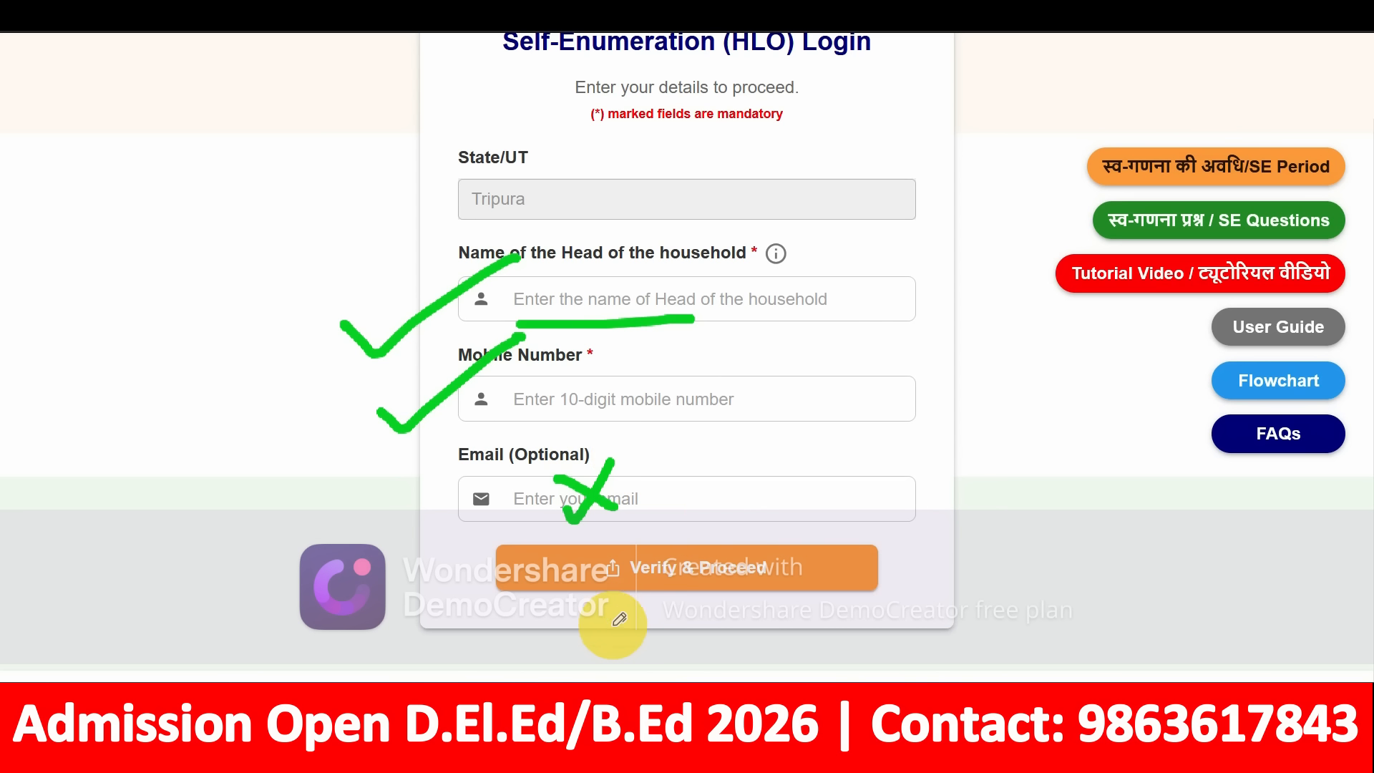
{"action": "mouse_move", "coordinate": [603, 601]}
{"action": "left_mouse_down"}
{"action": "mouse_move", "coordinate": [623, 626]}
{"action": "mouse_move", "coordinate": [701, 562]}
{"action": "left_mouse_up"}
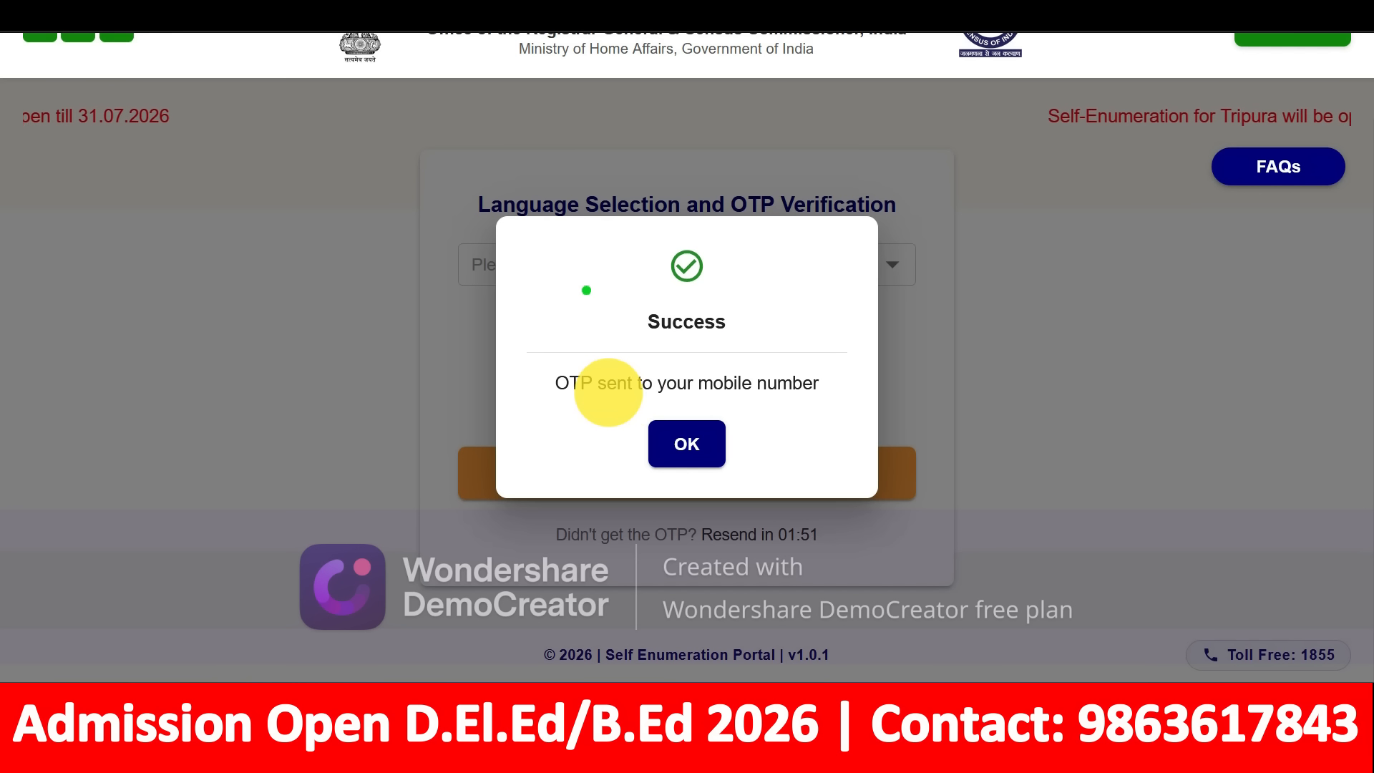
Acknowledge the OTP-sent notice and choose Bengali as the language for the self-enumeration.
{"action": "left_click", "coordinate": [687, 444]}
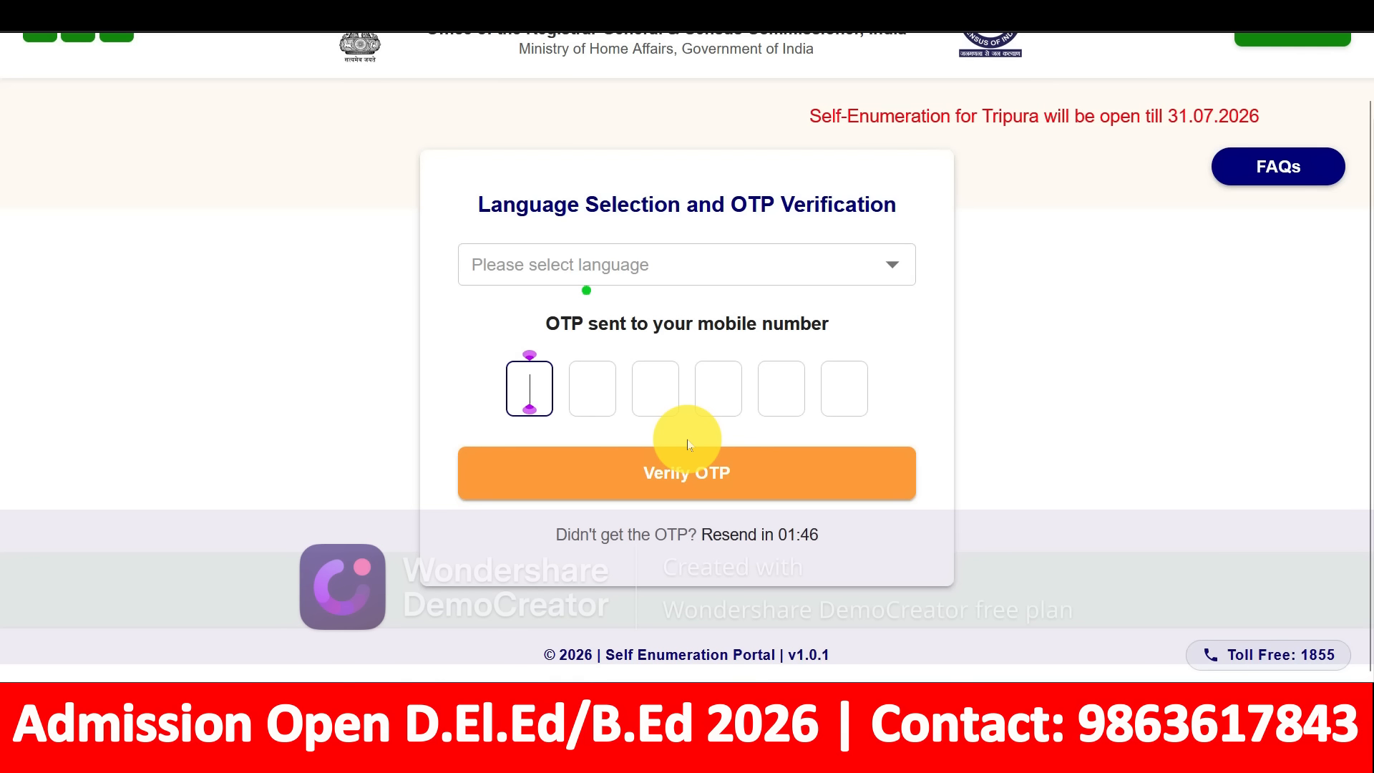
{"action": "left_click", "coordinate": [591, 279]}
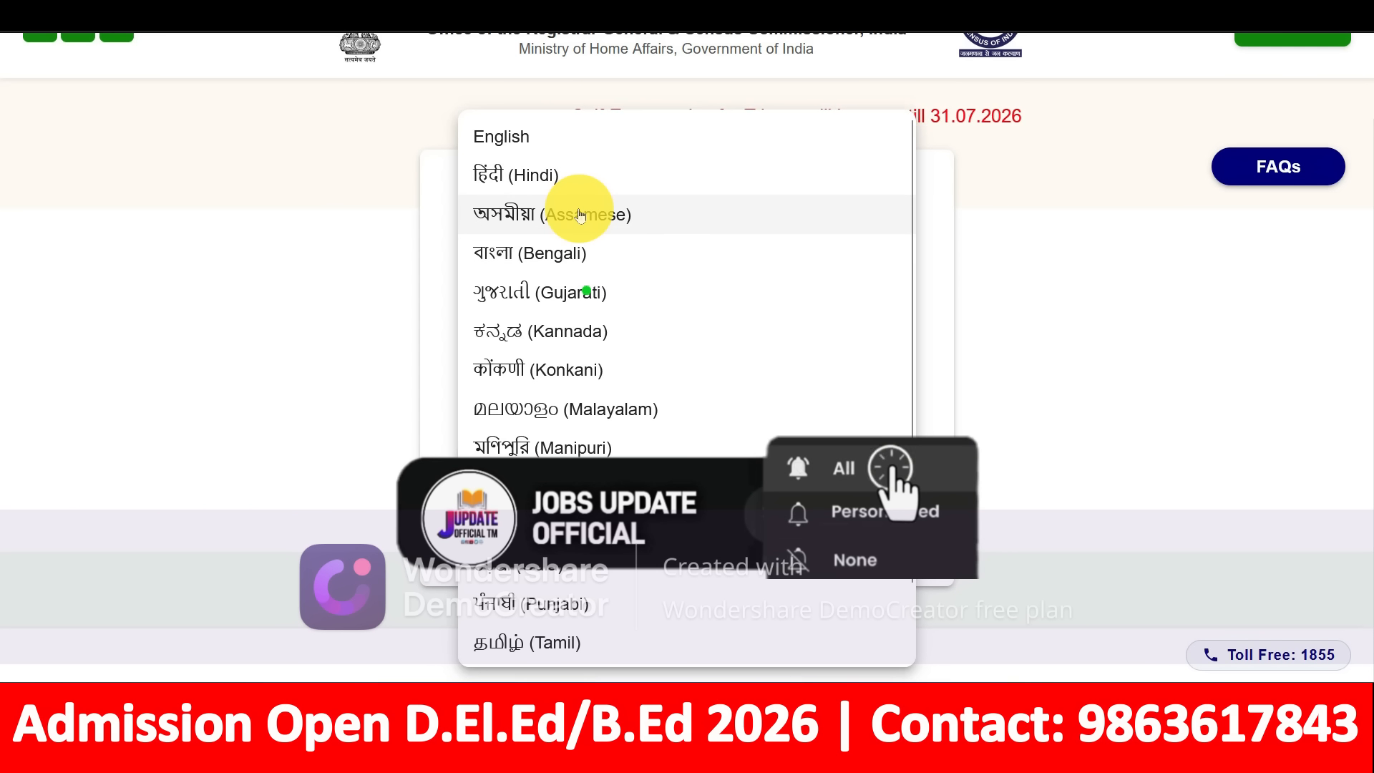
{"action": "scroll", "coordinate": [585, 415], "scroll_direction": "down", "scroll_amount": 2}
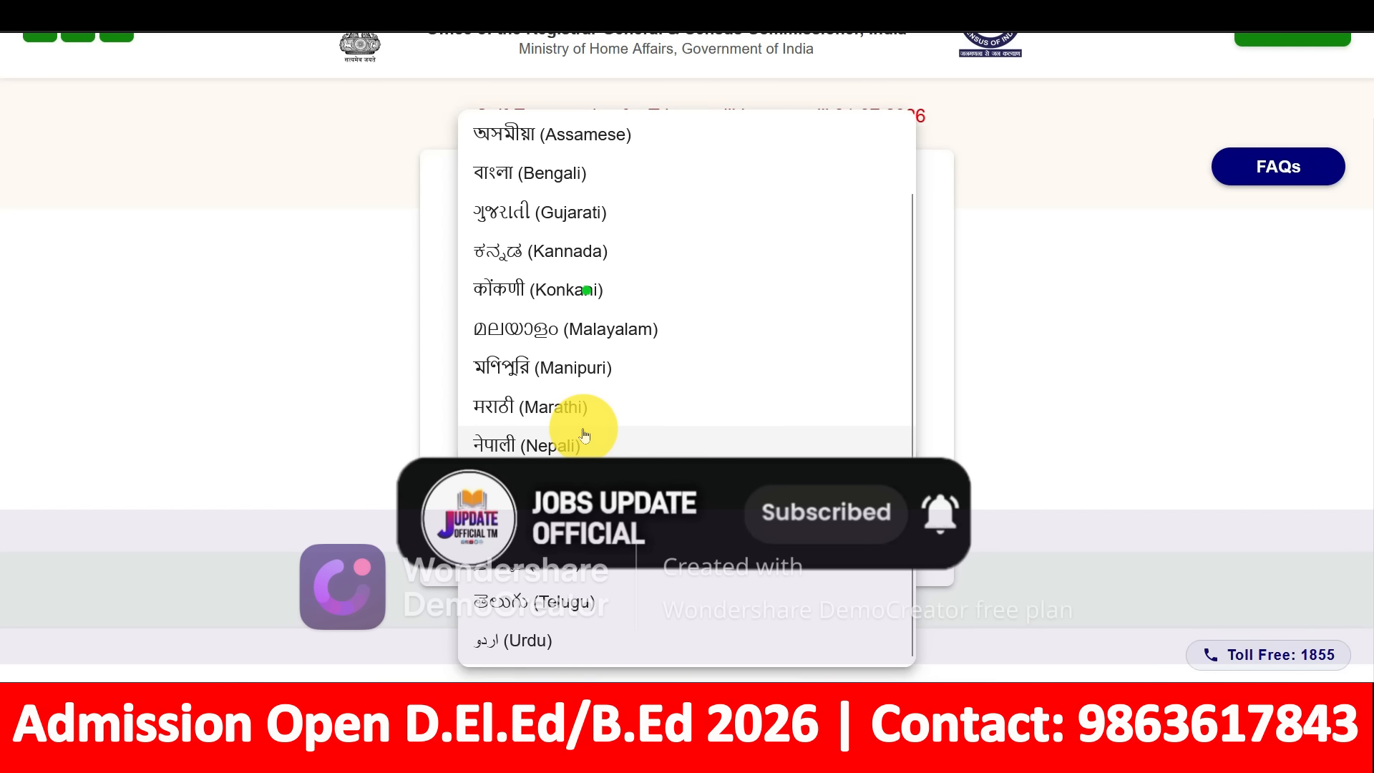
{"action": "scroll", "coordinate": [583, 437], "scroll_direction": "up", "scroll_amount": 2}
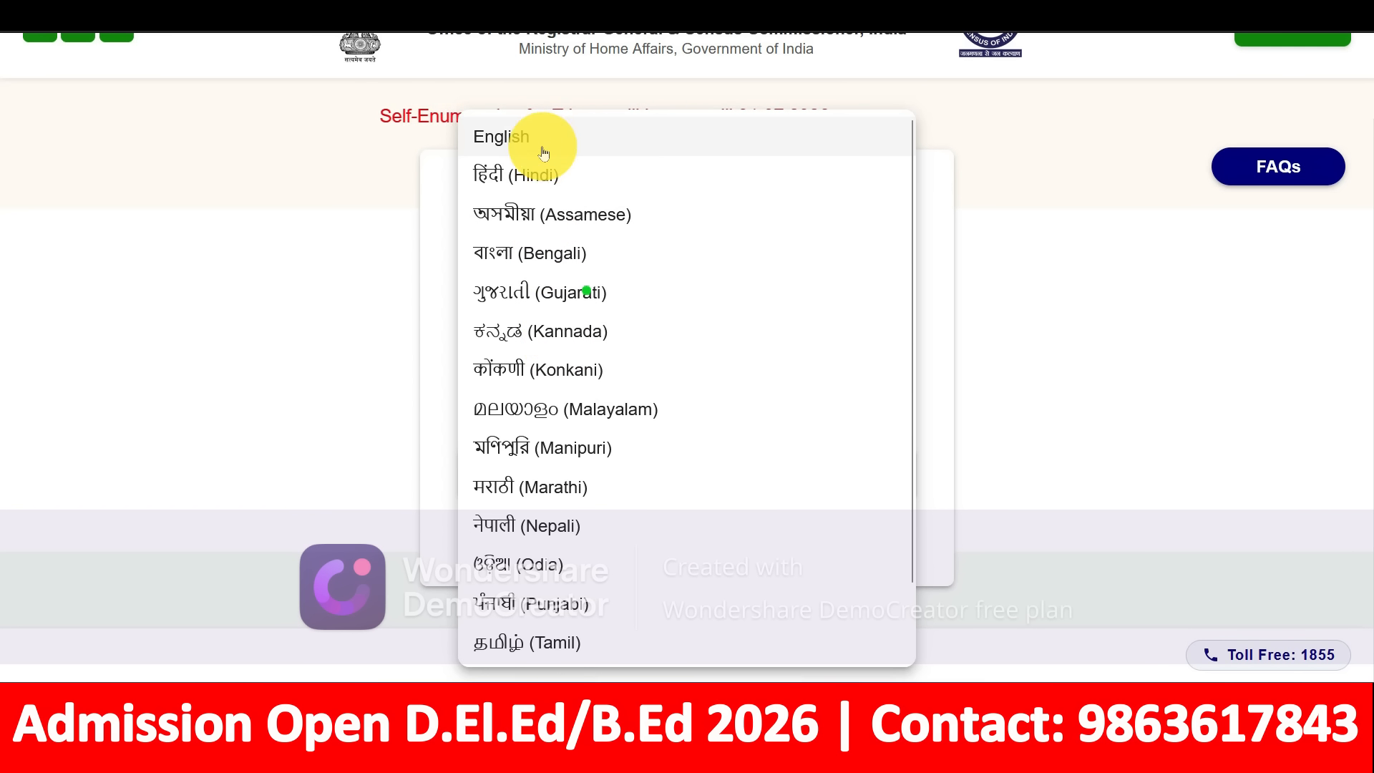
{"action": "left_click", "coordinate": [538, 266]}
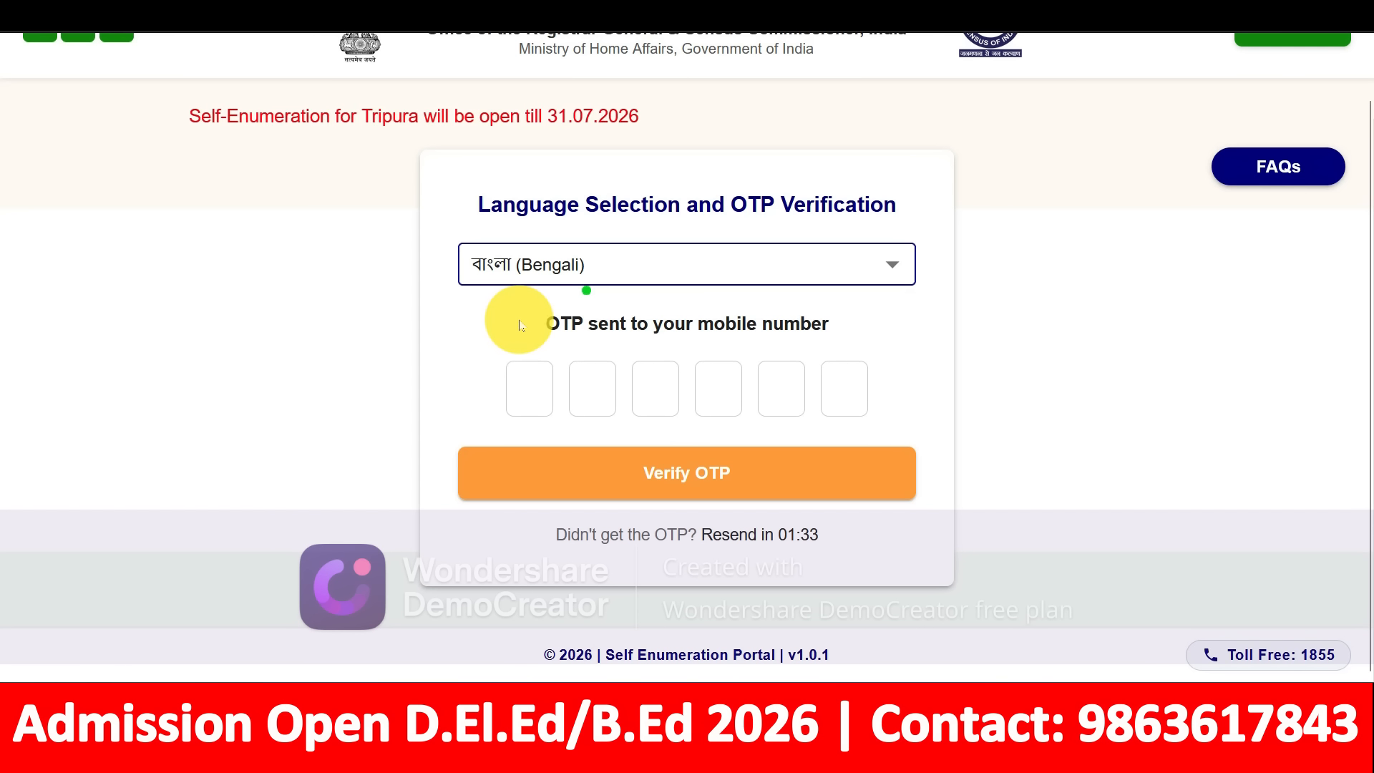
Enter the six-digit OTP sent to the mobile number with English as the language, and verify it.
{"action": "left_click", "coordinate": [529, 387]}
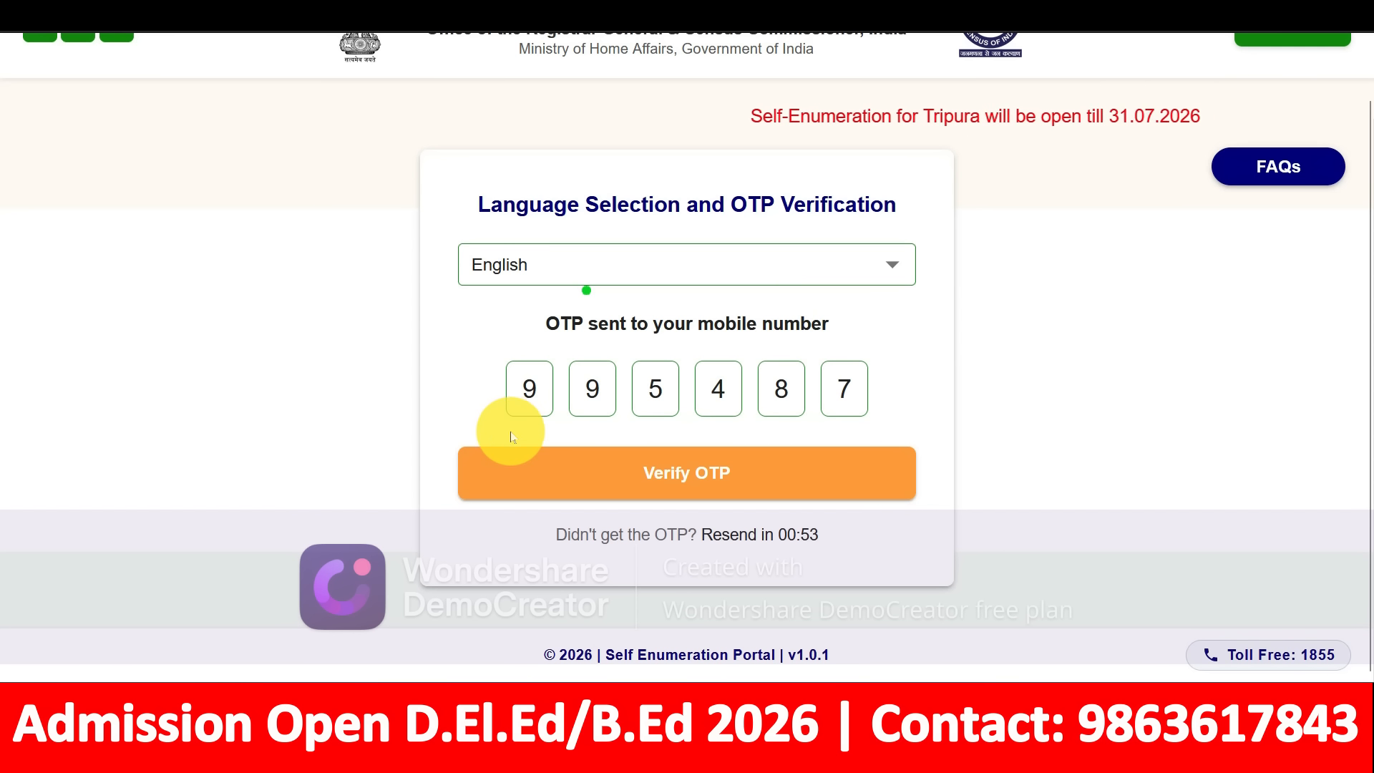
{"action": "left_click", "coordinate": [651, 476]}
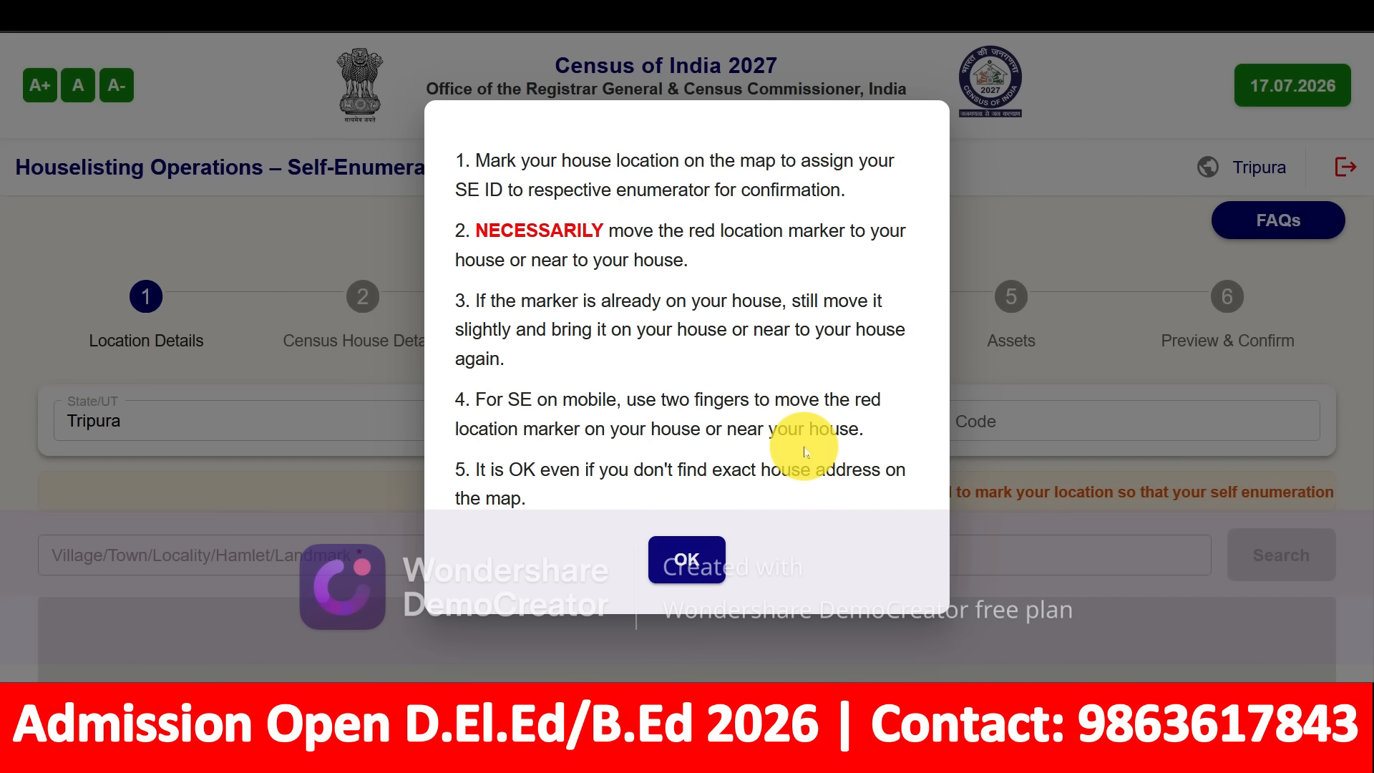
Acknowledge the house location instructions, select South Tripura as the district and activate the PIN Code field.
{"action": "left_click", "coordinate": [687, 566]}
{"action": "scroll", "coordinate": [681, 556], "scroll_direction": "down", "scroll_amount": 3}
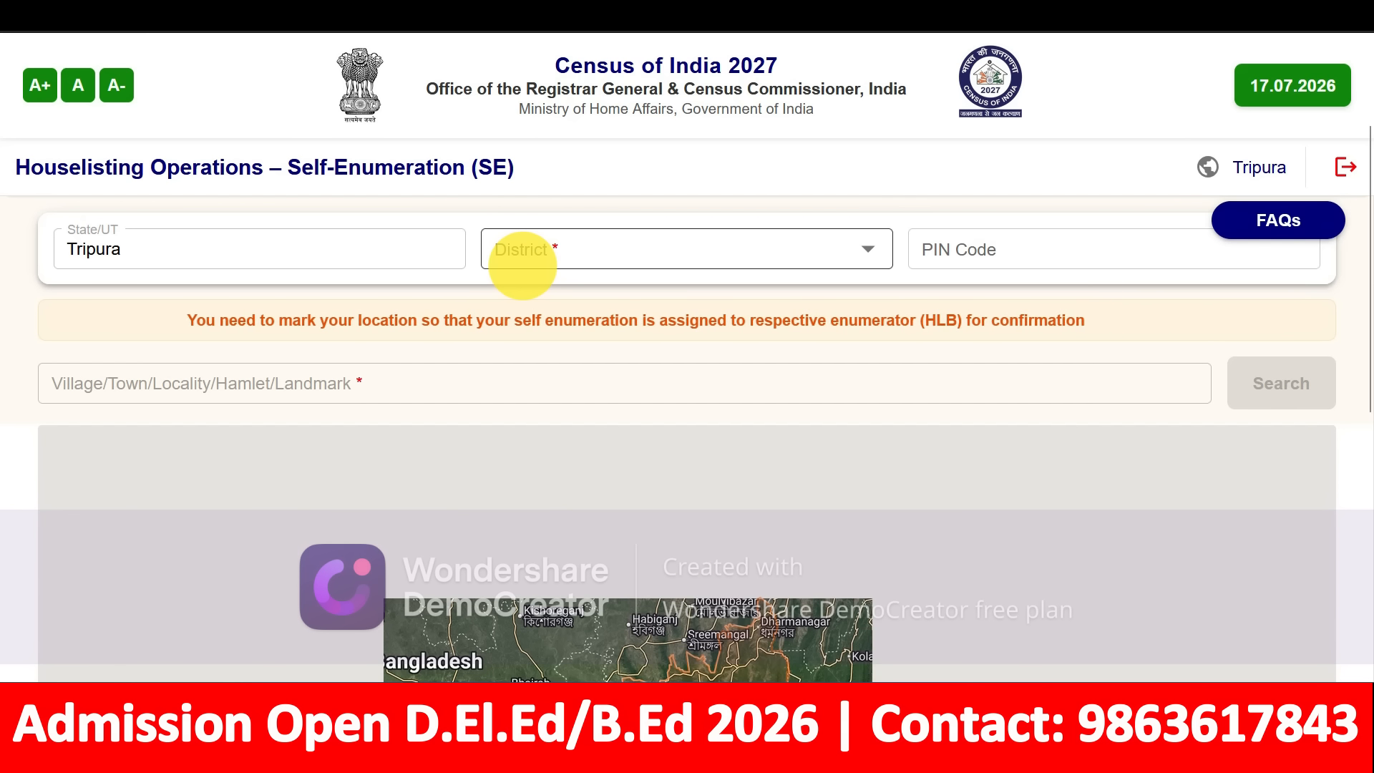
{"action": "left_click", "coordinate": [530, 247]}
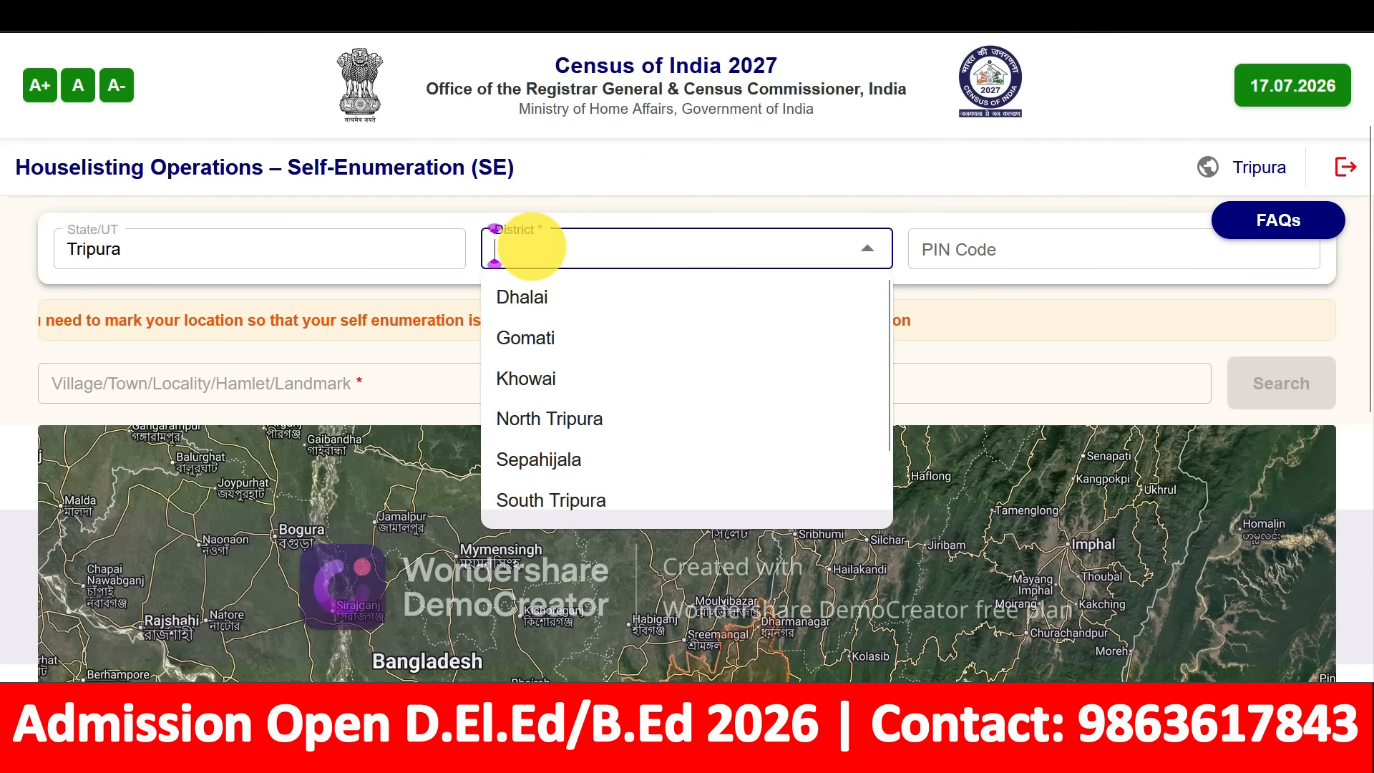
{"action": "left_click", "coordinate": [563, 499]}
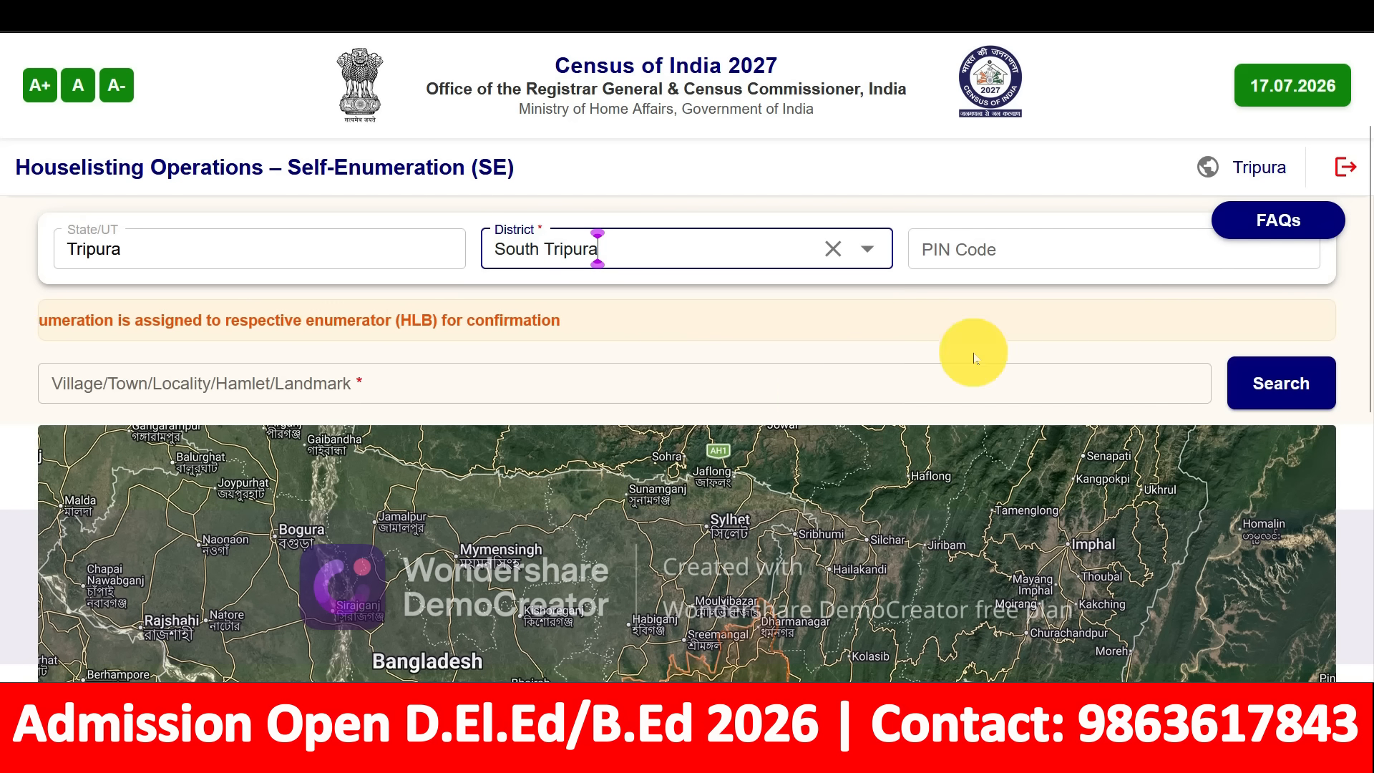
{"action": "left_click", "coordinate": [1004, 253]}
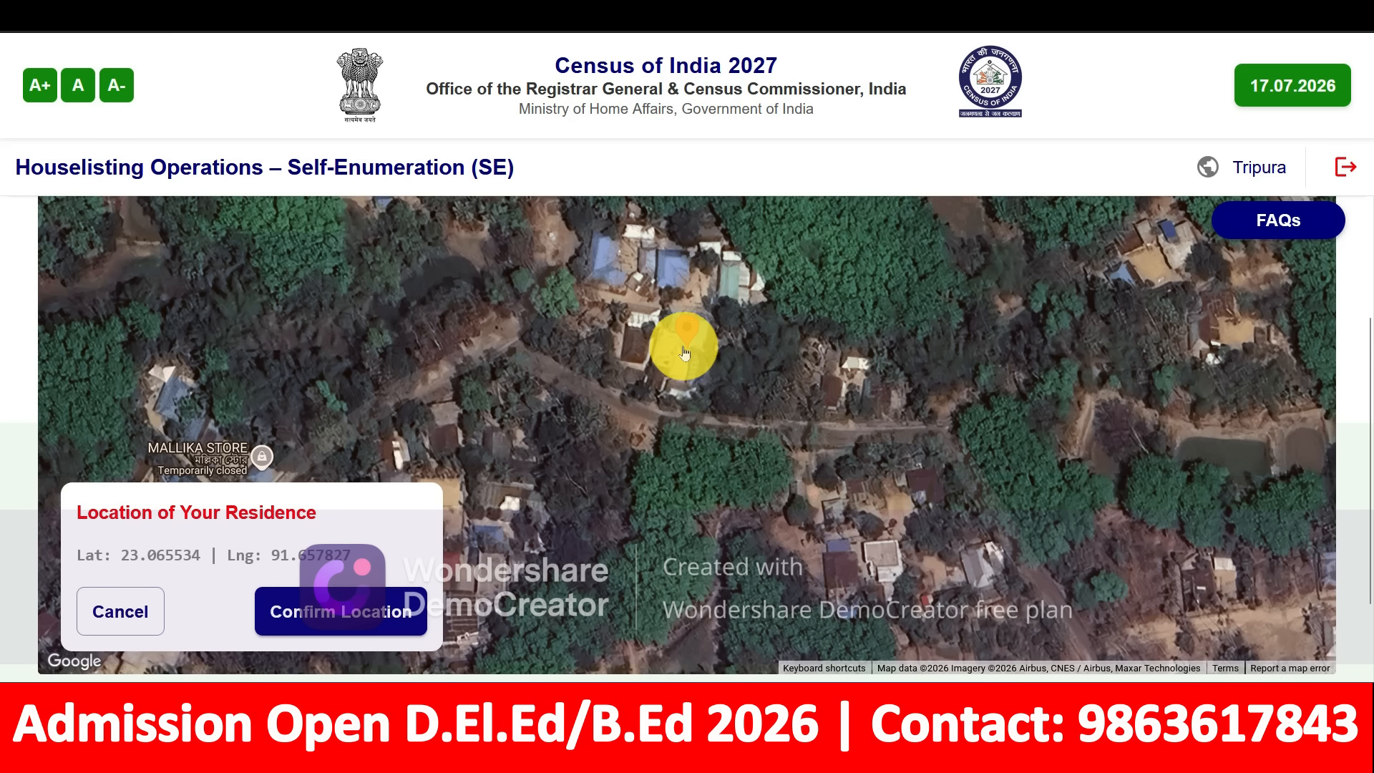
Adjust the map so the residence marker sits on the blue-roofed house and confirm that location.
{"action": "left_click_drag", "start_coordinate": [676, 370], "coordinate": [690, 380]}
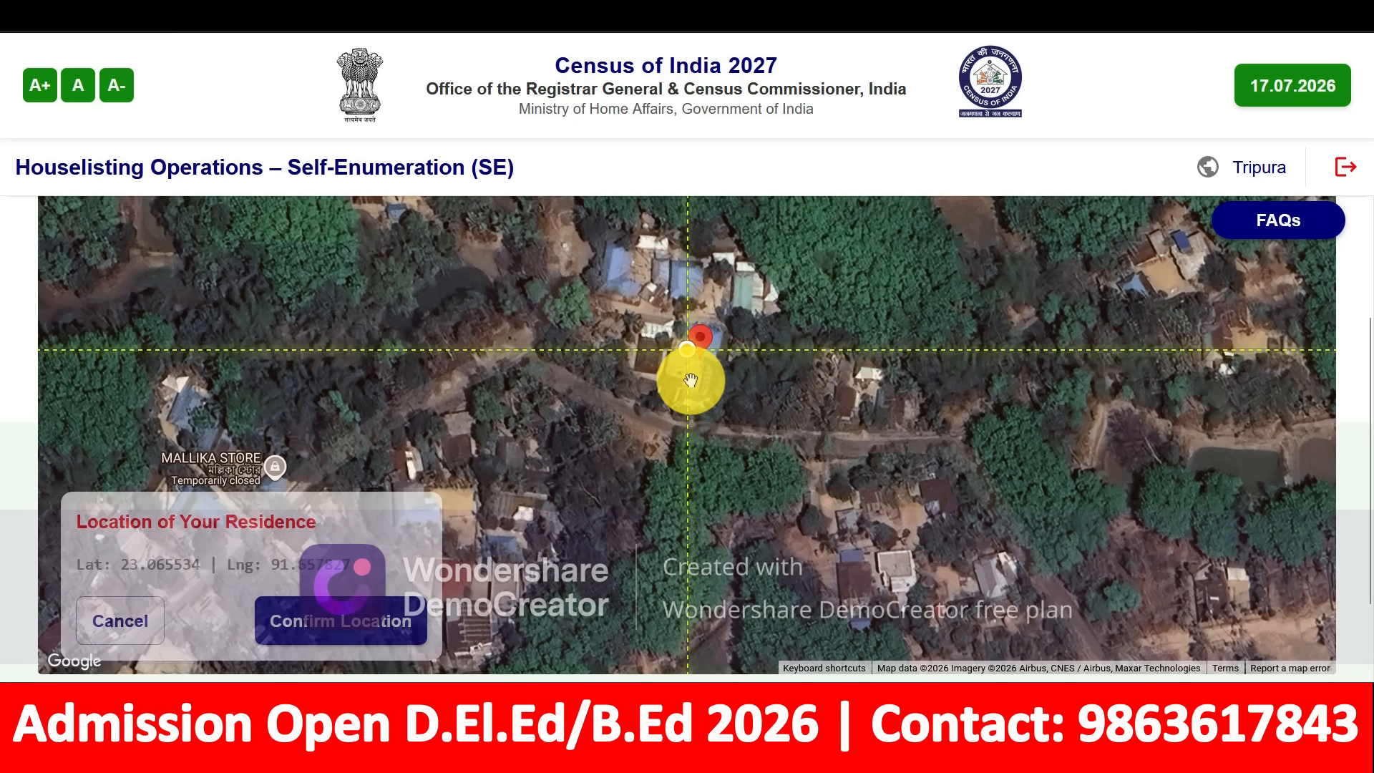
{"action": "left_click", "coordinate": [361, 625]}
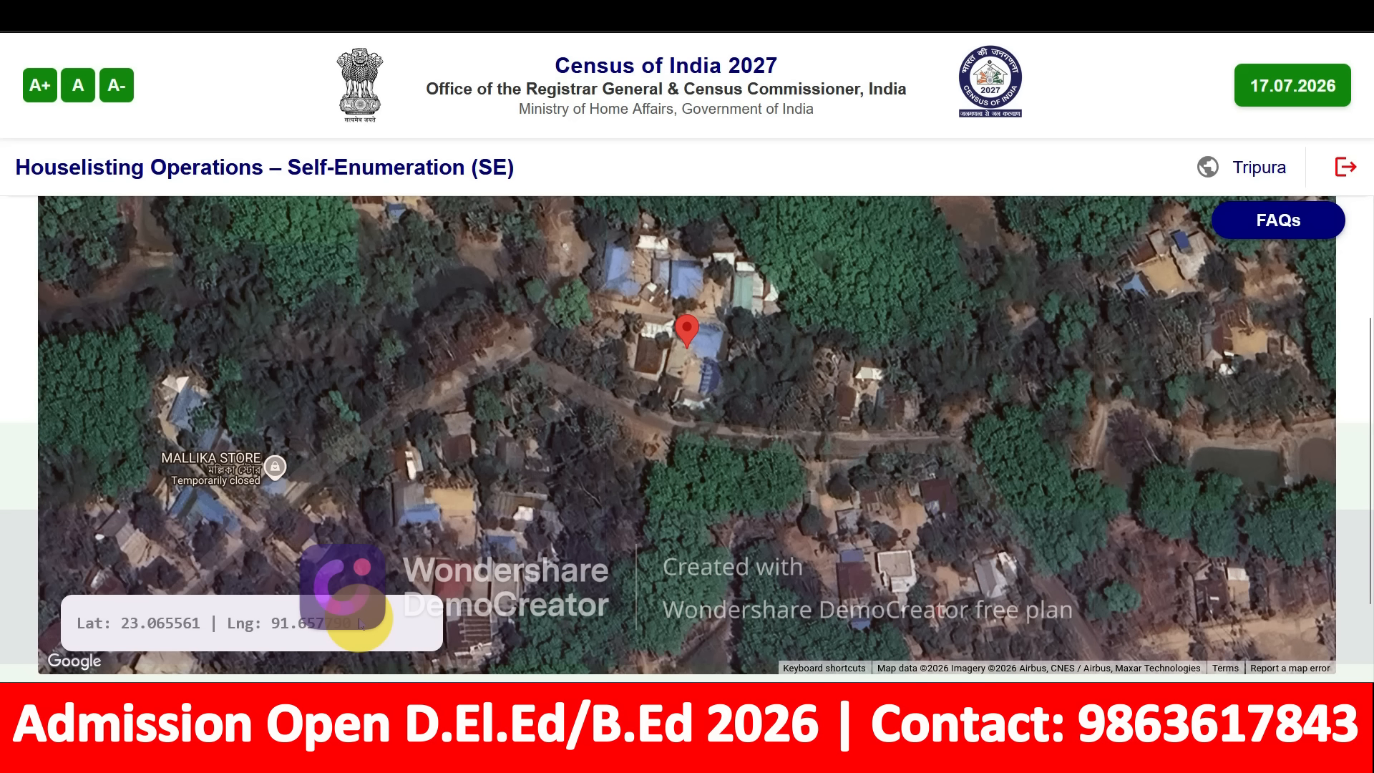
{"action": "scroll", "coordinate": [934, 460], "scroll_direction": "down", "scroll_amount": 2}
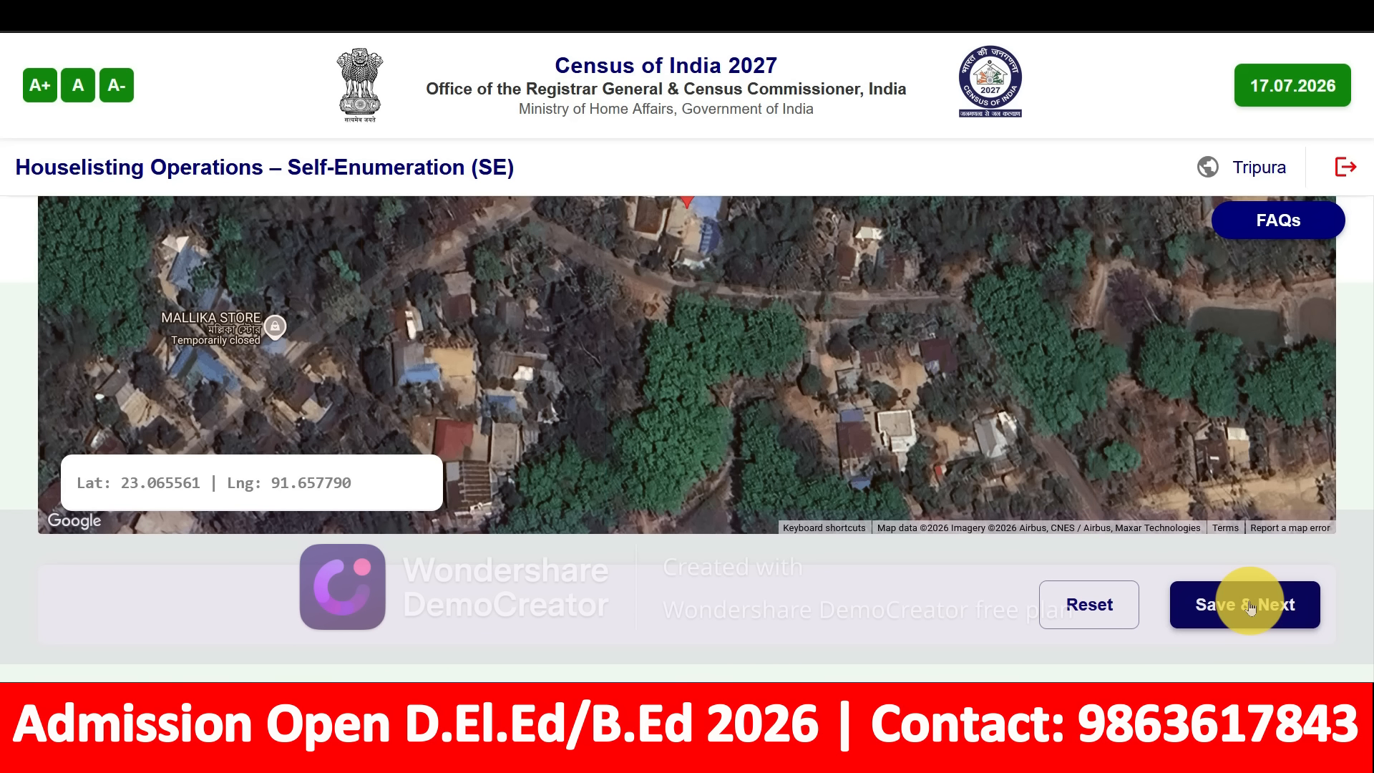
Draw green ticks beside the State/UT, District, PIN Code and Village/Town/Locality/Hamlet/Landmark fields.
{"action": "scroll", "coordinate": [924, 422], "scroll_direction": "up", "scroll_amount": 5}
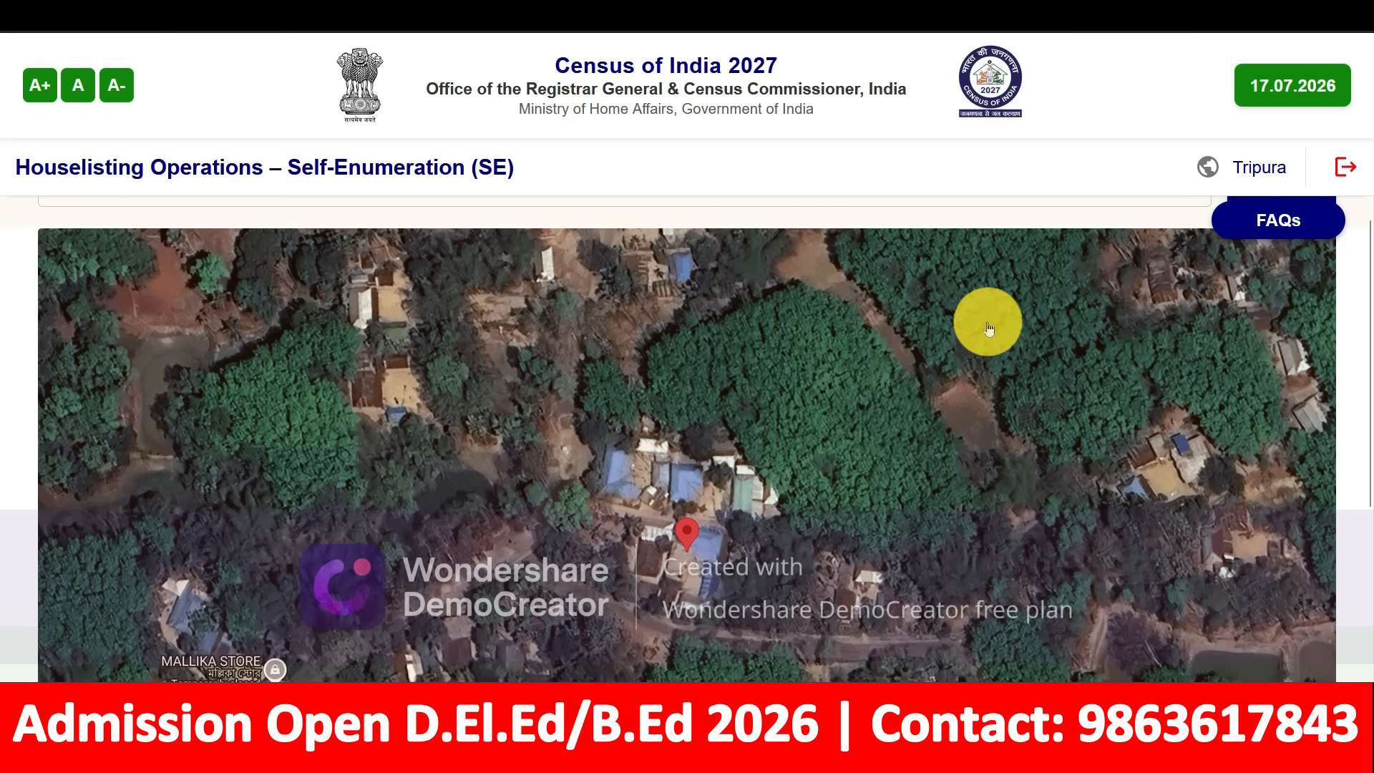
{"action": "scroll", "coordinate": [988, 319], "scroll_direction": "up", "scroll_amount": 5}
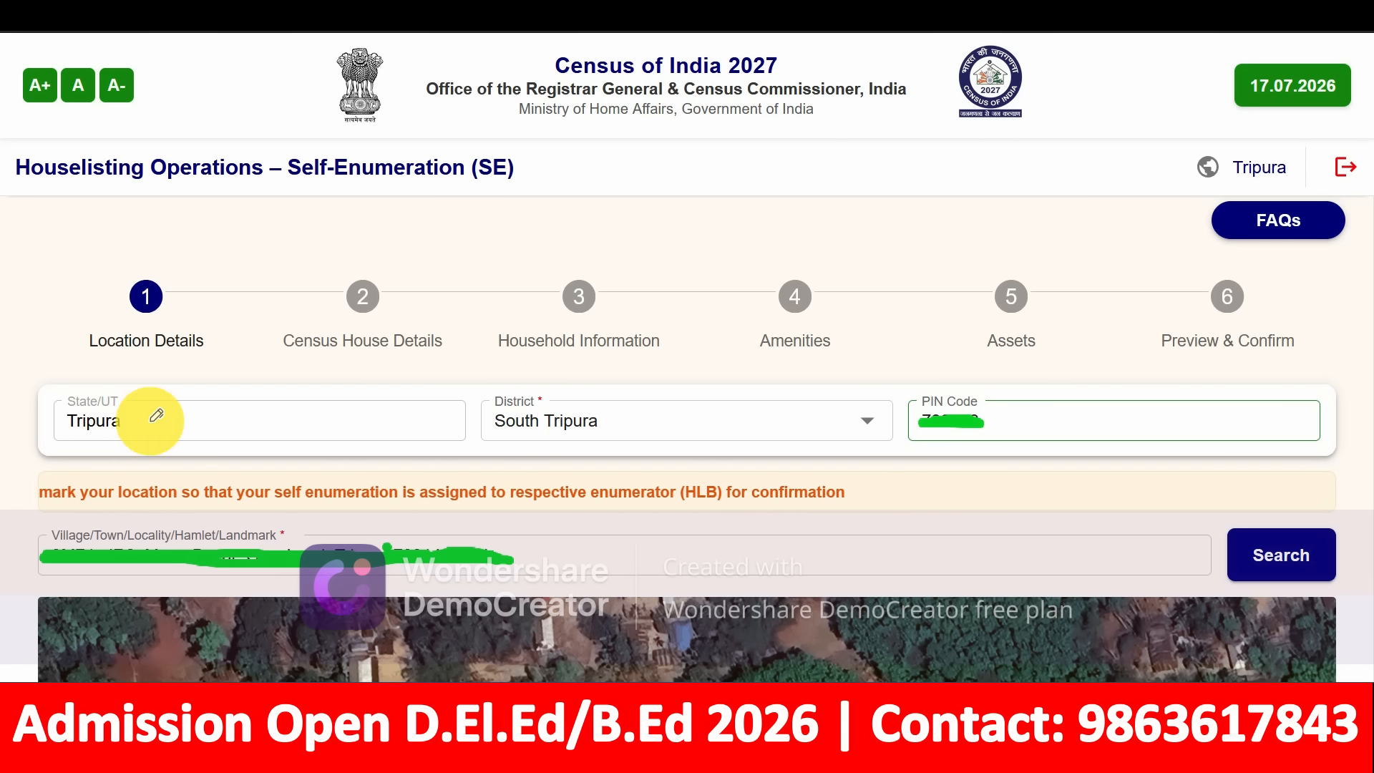
{"action": "left_click_drag", "start_coordinate": [148, 421], "coordinate": [267, 372]}
{"action": "left_click_drag", "start_coordinate": [694, 422], "coordinate": [784, 398]}
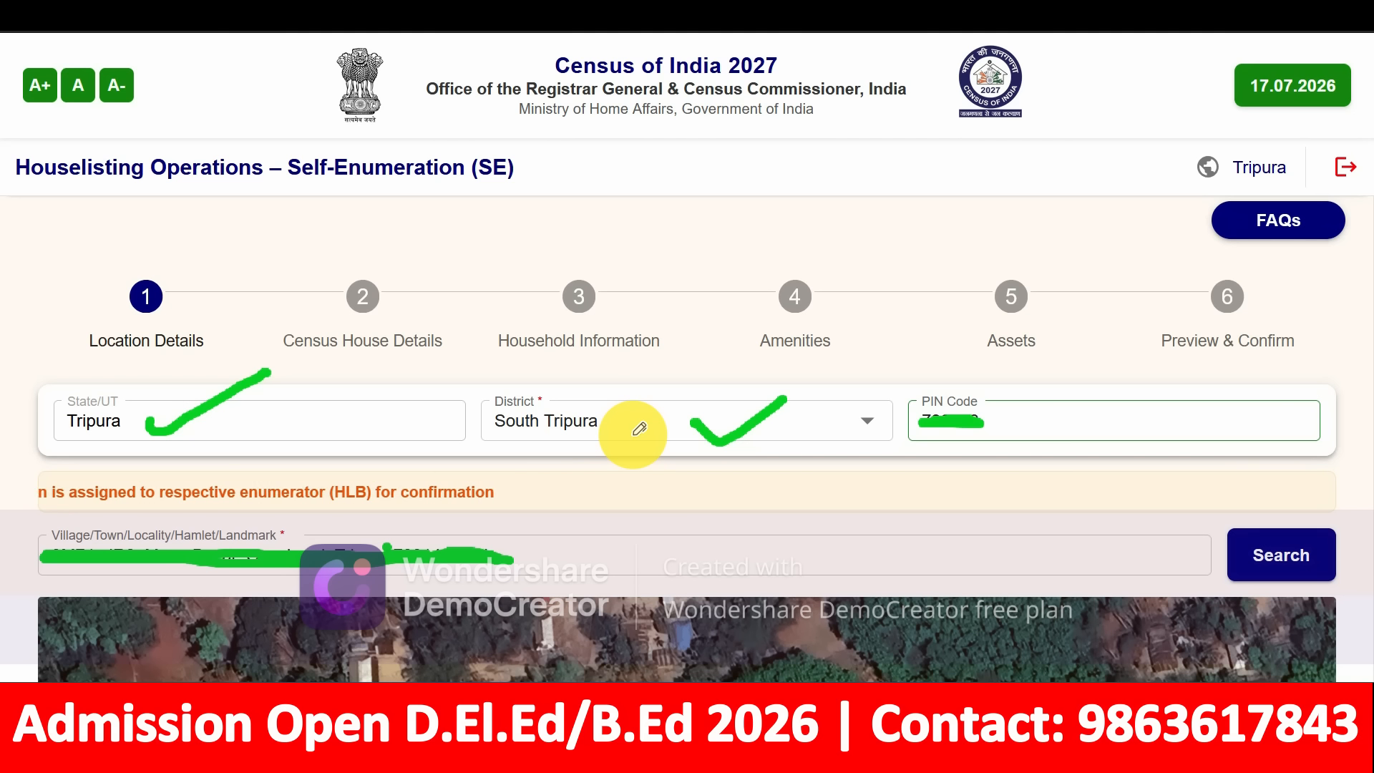
{"action": "left_click_drag", "start_coordinate": [1031, 430], "coordinate": [1145, 399]}
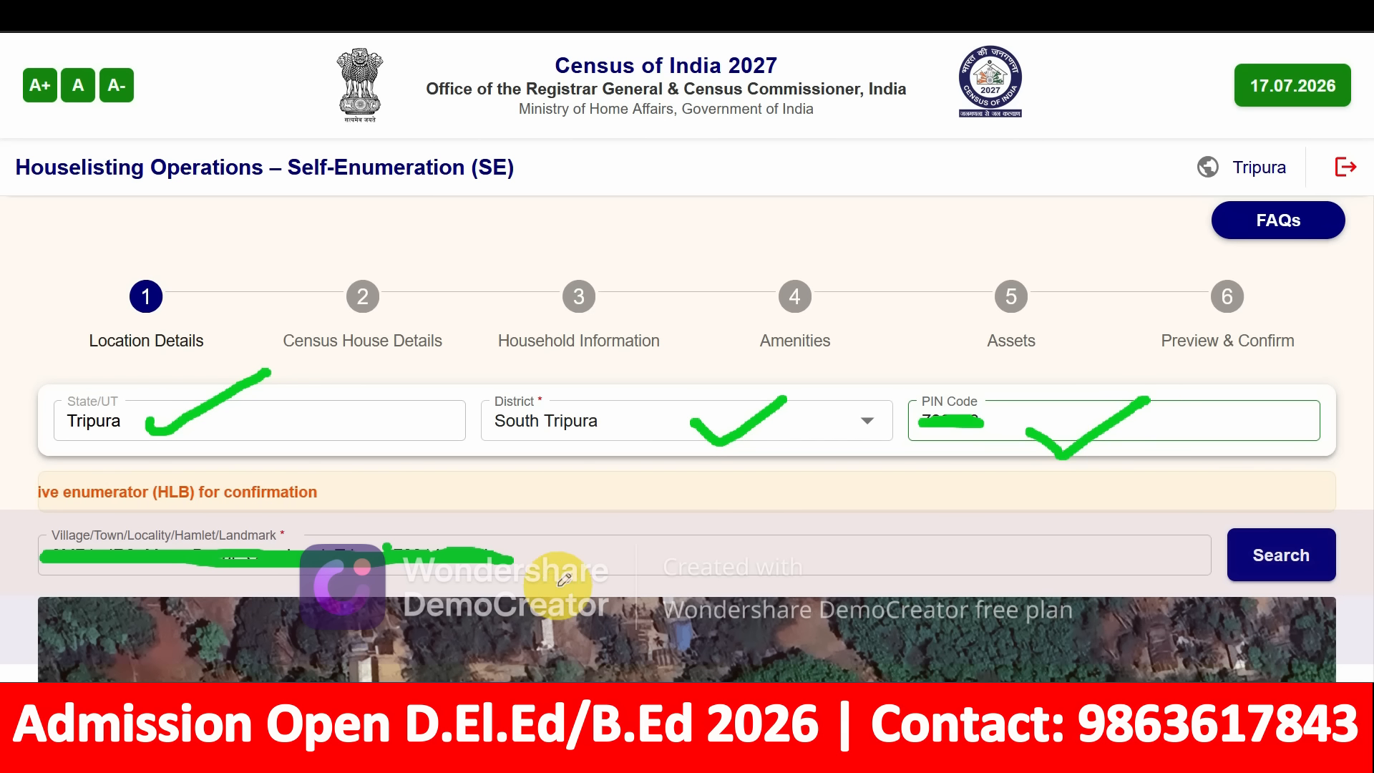
{"action": "left_click_drag", "start_coordinate": [591, 558], "coordinate": [661, 523]}
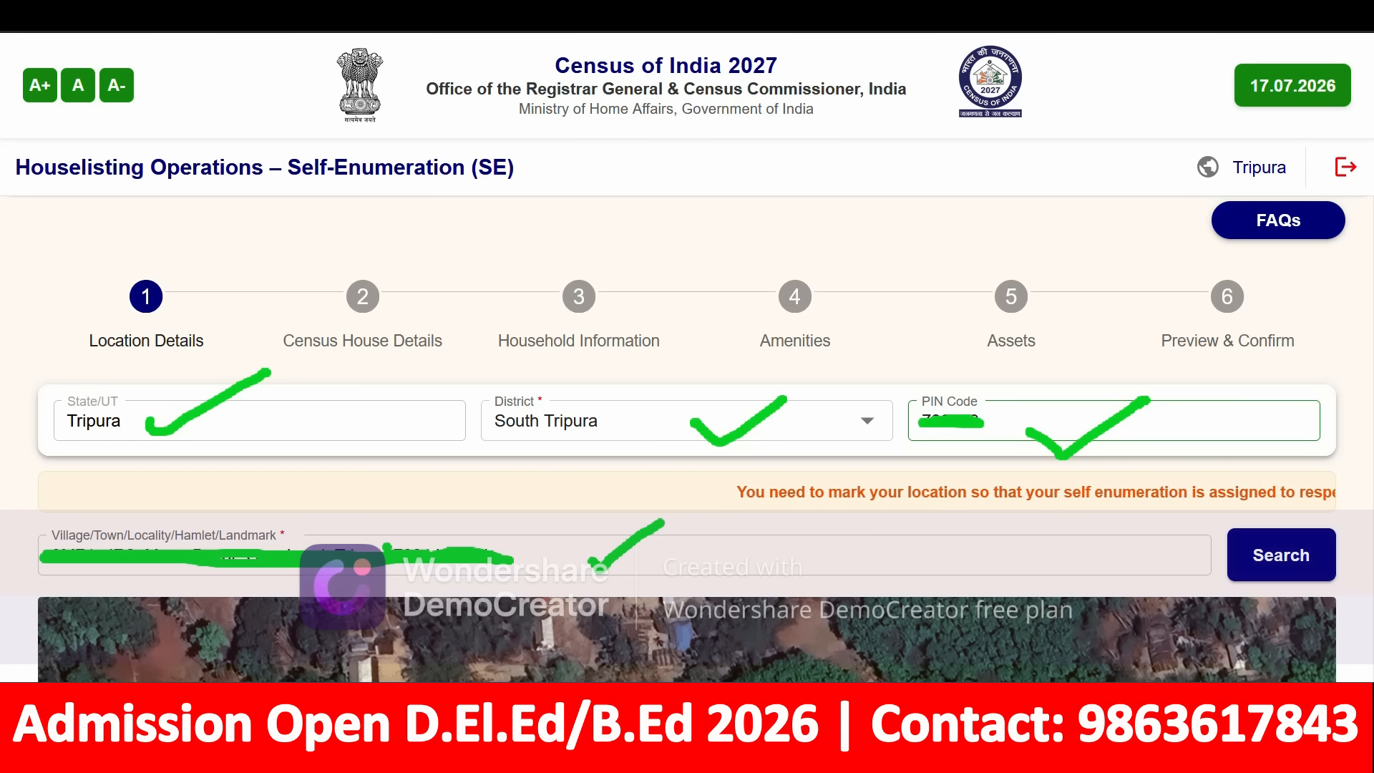
Save the location details and agree to continue with the selected residence location in South Tripura, Tripura.
{"action": "scroll", "coordinate": [1057, 146], "scroll_direction": "down", "scroll_amount": 5}
{"action": "scroll", "coordinate": [512, 513], "scroll_direction": "down", "scroll_amount": 3}
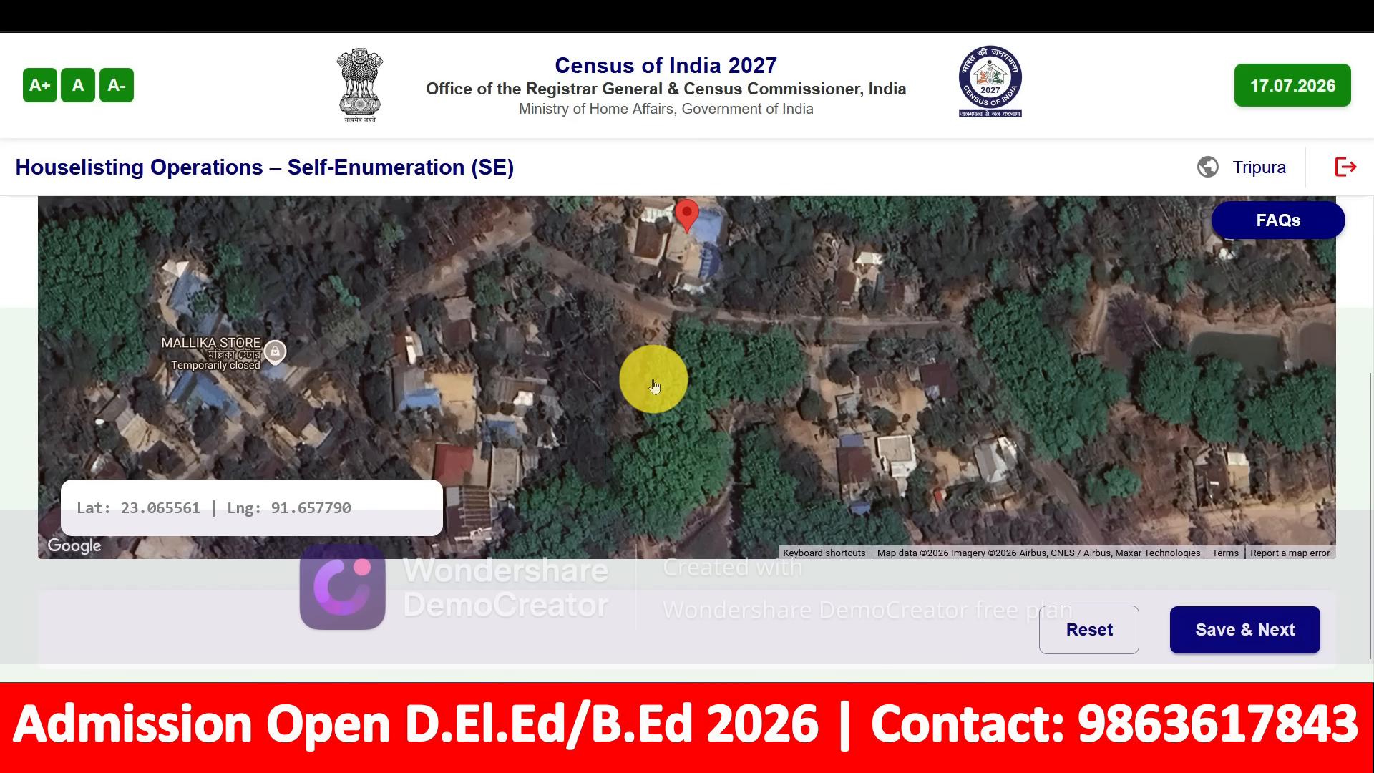
{"action": "scroll", "coordinate": [653, 385], "scroll_direction": "up", "scroll_amount": 1}
{"action": "scroll", "coordinate": [653, 385], "scroll_direction": "up", "scroll_amount": 2}
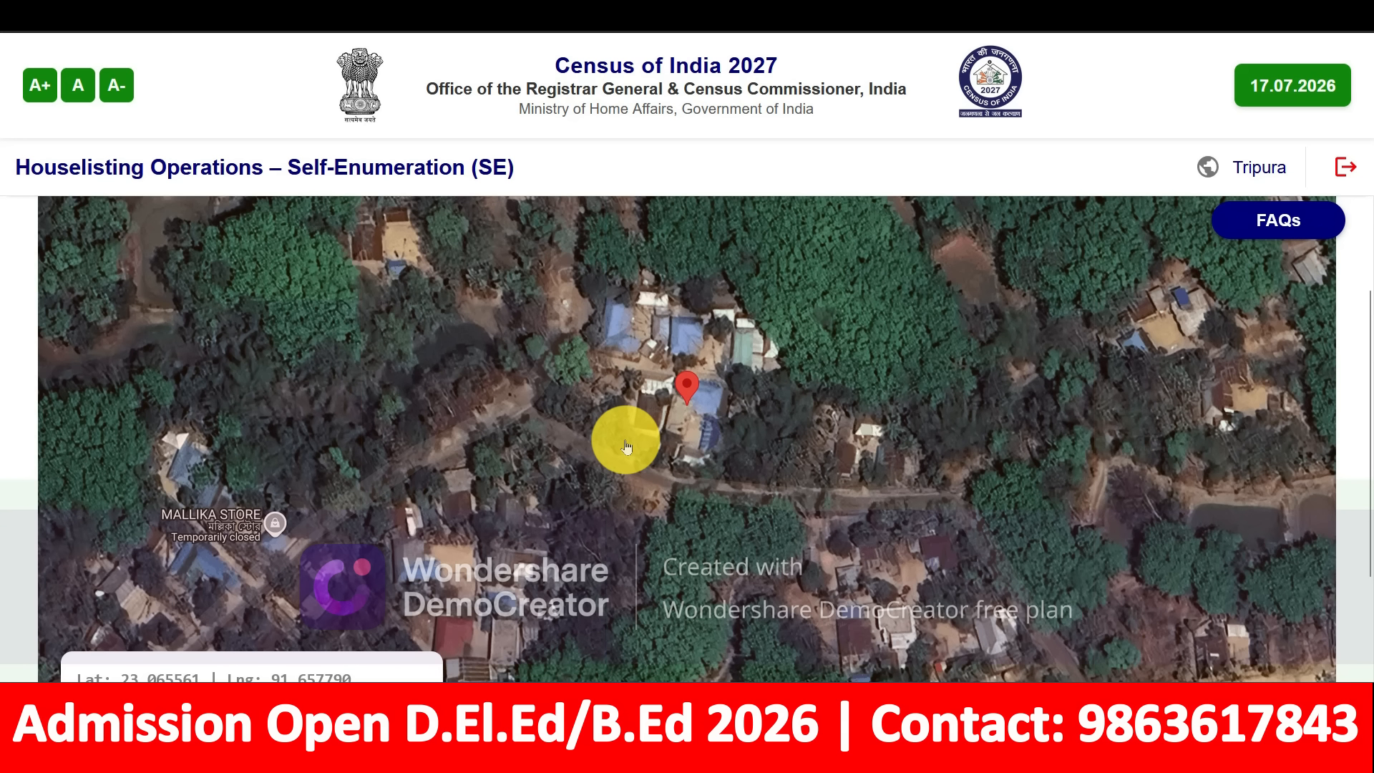
{"action": "scroll", "coordinate": [626, 446], "scroll_direction": "down", "scroll_amount": 2}
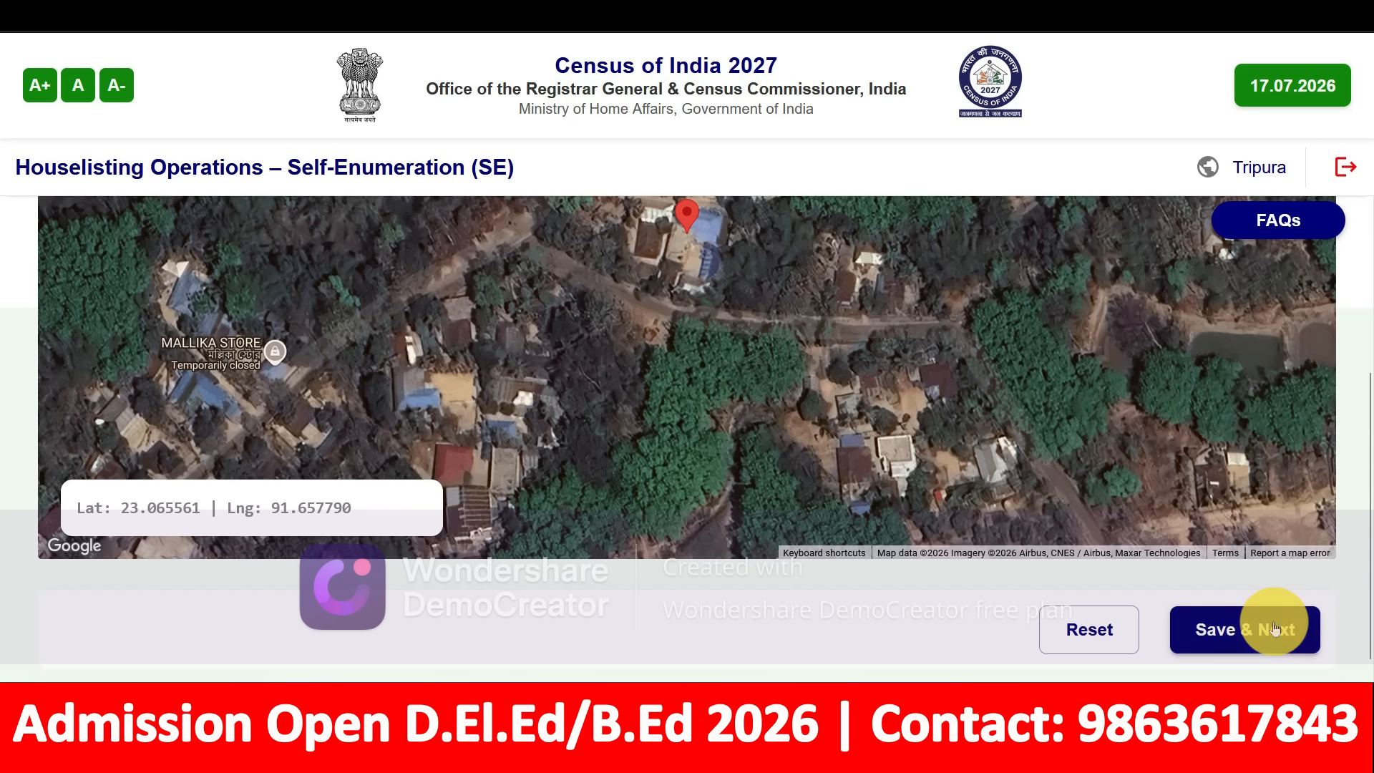
{"action": "left_click", "coordinate": [1271, 628]}
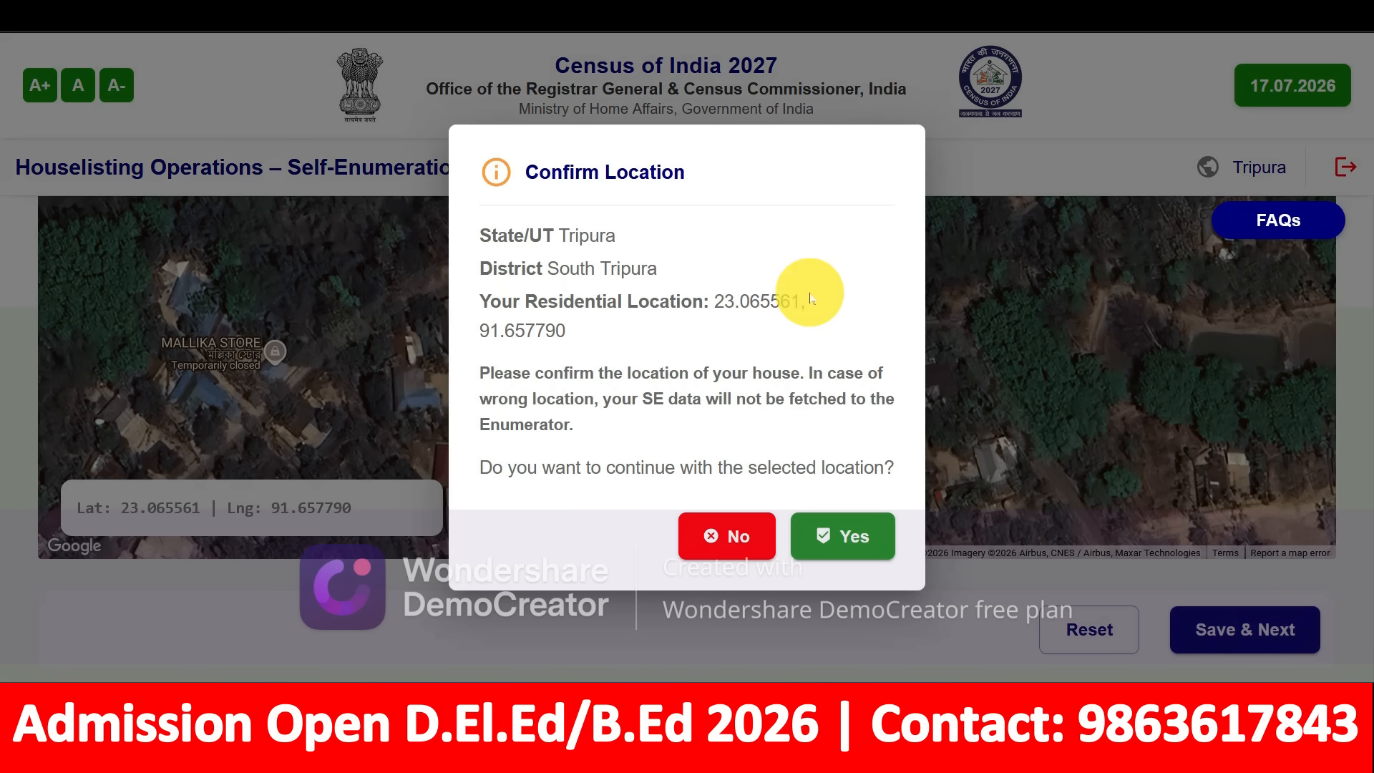
{"action": "left_click", "coordinate": [829, 552]}
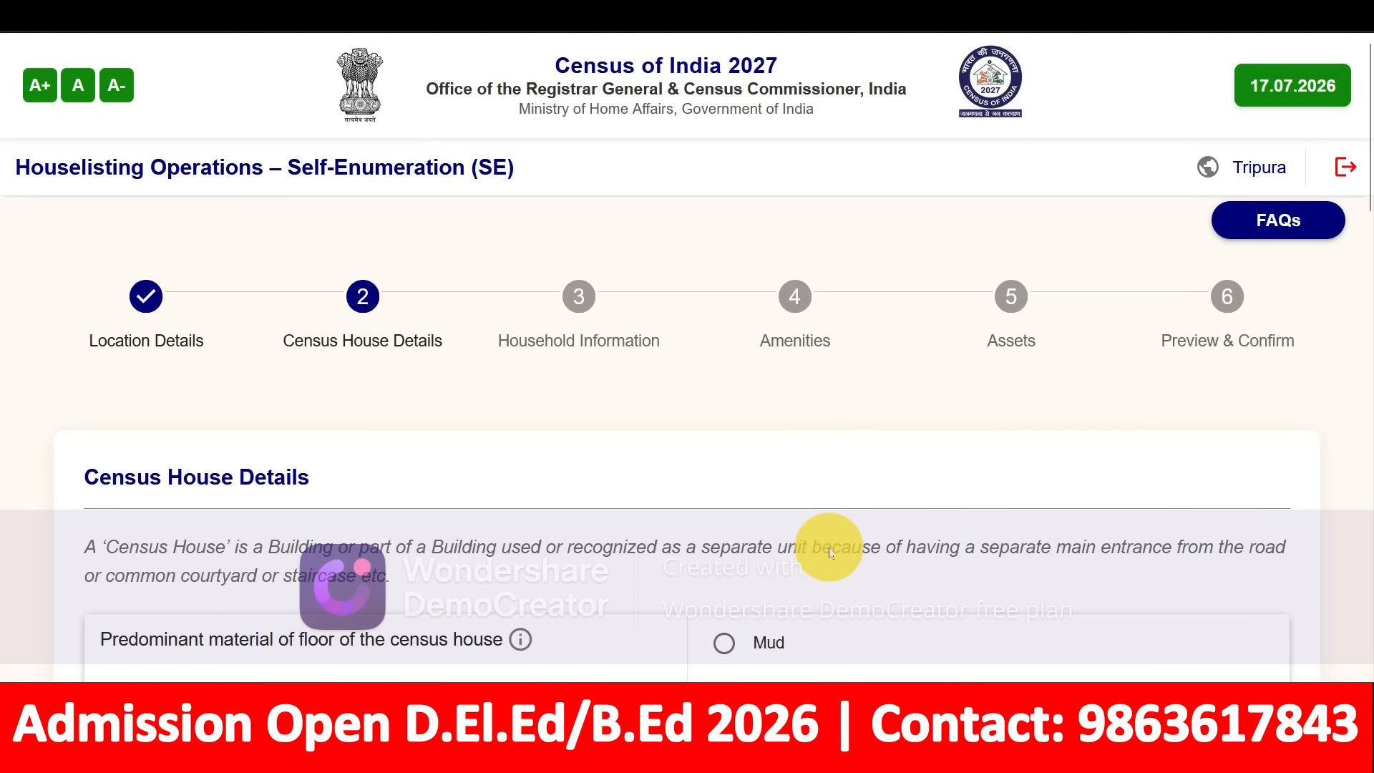
Review the enumeration stages, the definition of a Census House and the options for floor and wall material.
{"action": "scroll", "coordinate": [393, 306], "scroll_direction": "down", "scroll_amount": 2}
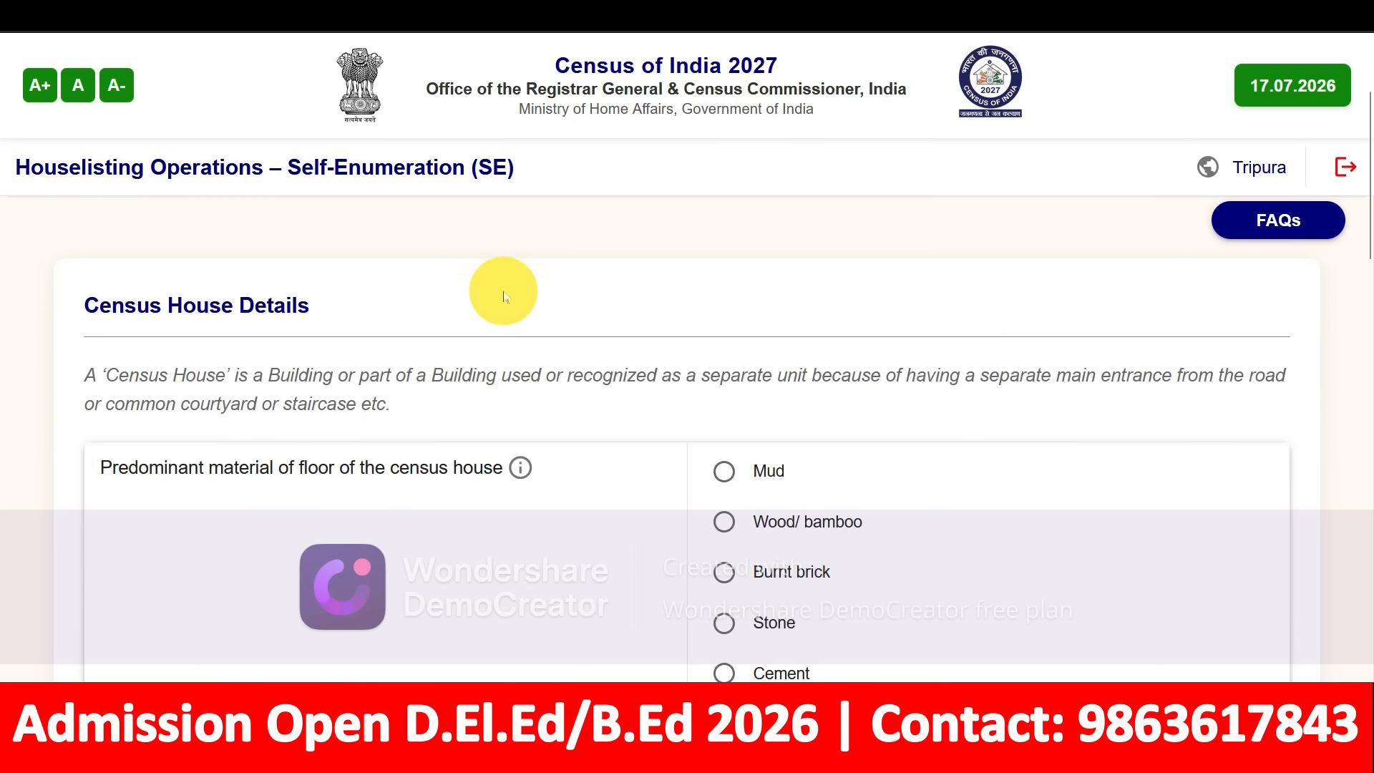
{"action": "scroll", "coordinate": [506, 291], "scroll_direction": "up", "scroll_amount": 2}
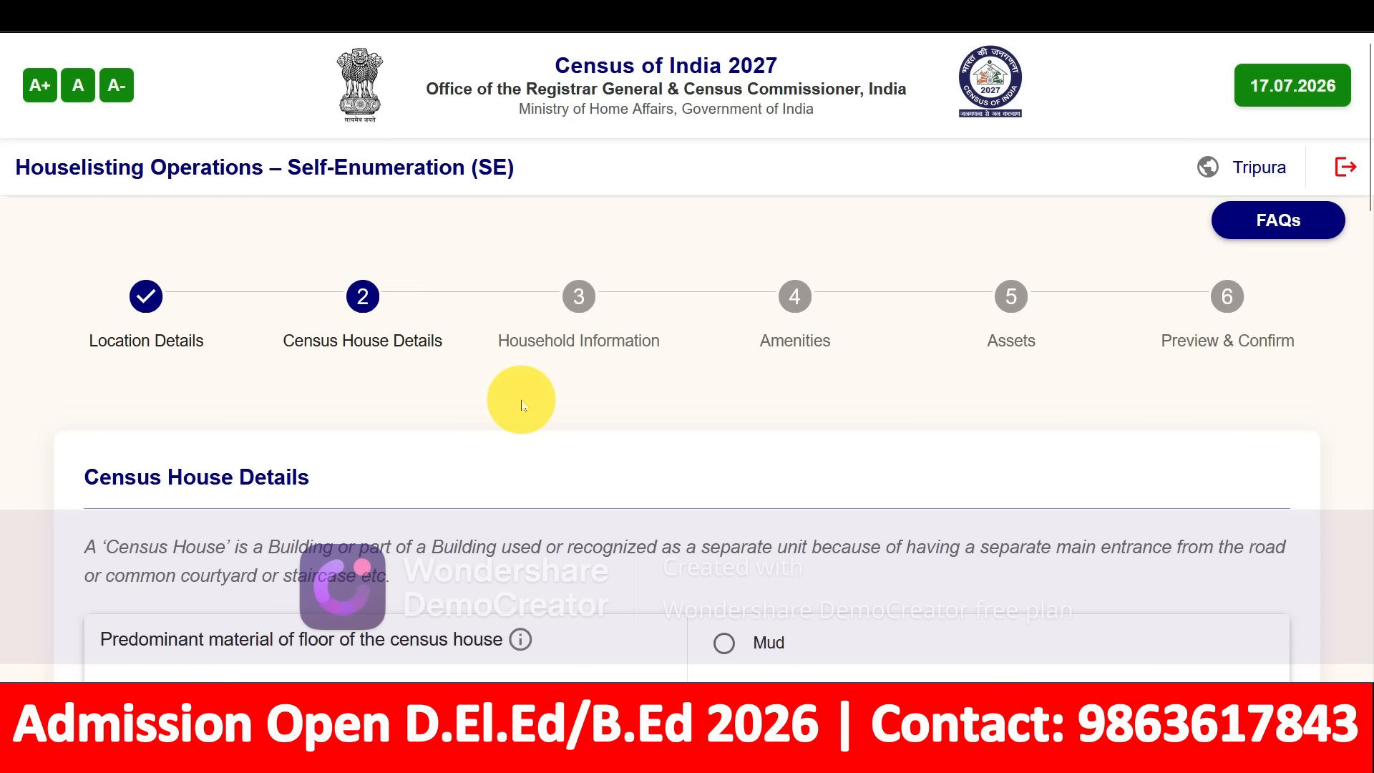
{"action": "left_click_drag", "start_coordinate": [508, 341], "coordinate": [669, 346]}
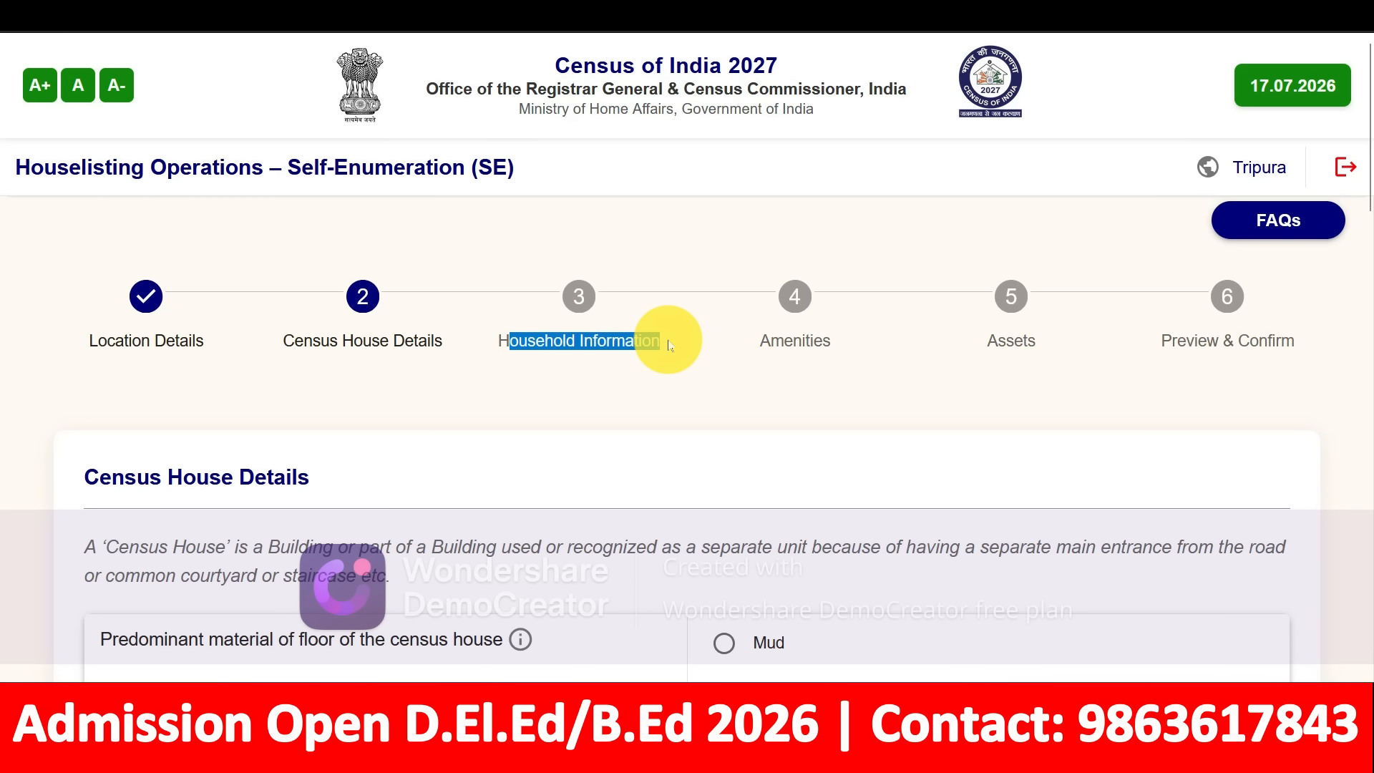
{"action": "left_click", "coordinate": [621, 399]}
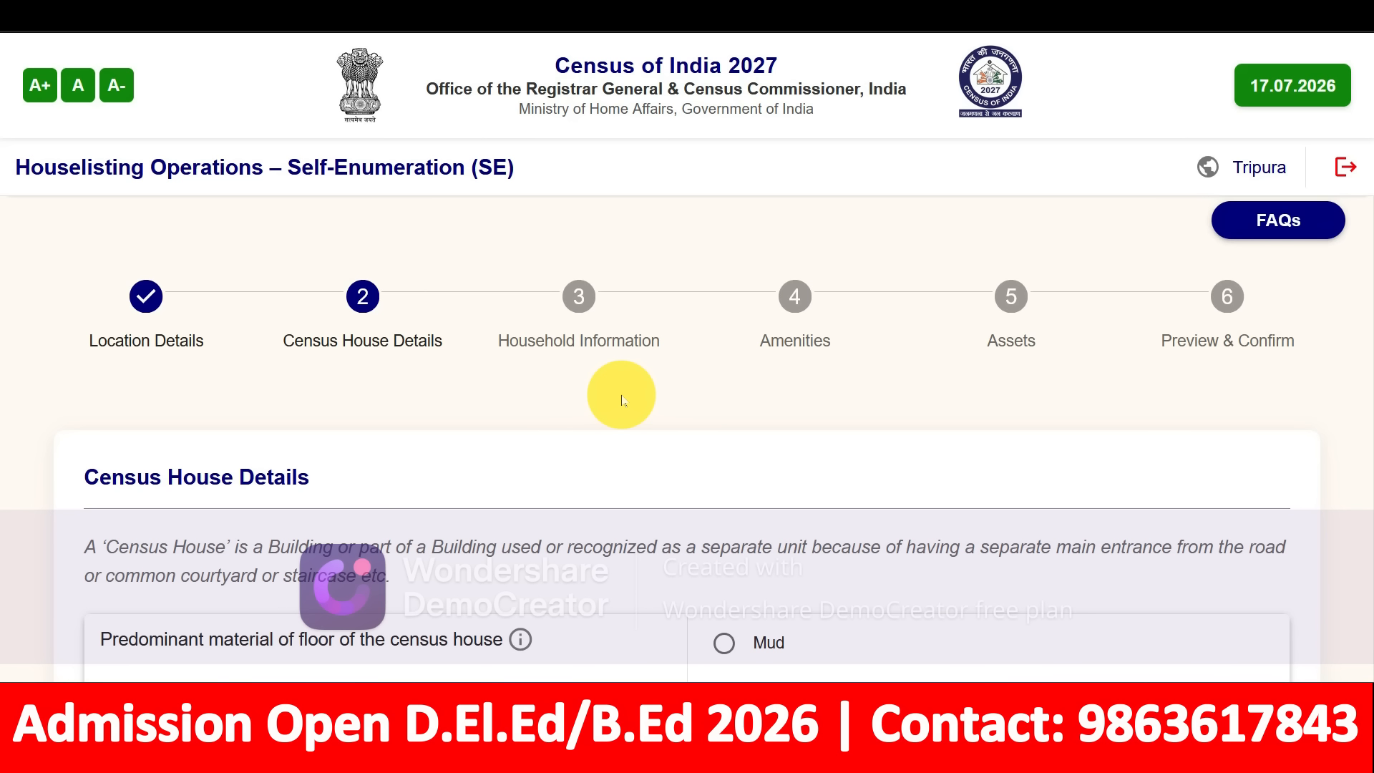
{"action": "scroll", "coordinate": [616, 393], "scroll_direction": "down", "scroll_amount": 2}
{"action": "scroll", "coordinate": [622, 402], "scroll_direction": "up", "scroll_amount": 2}
{"action": "scroll", "coordinate": [672, 386], "scroll_direction": "down", "scroll_amount": 2}
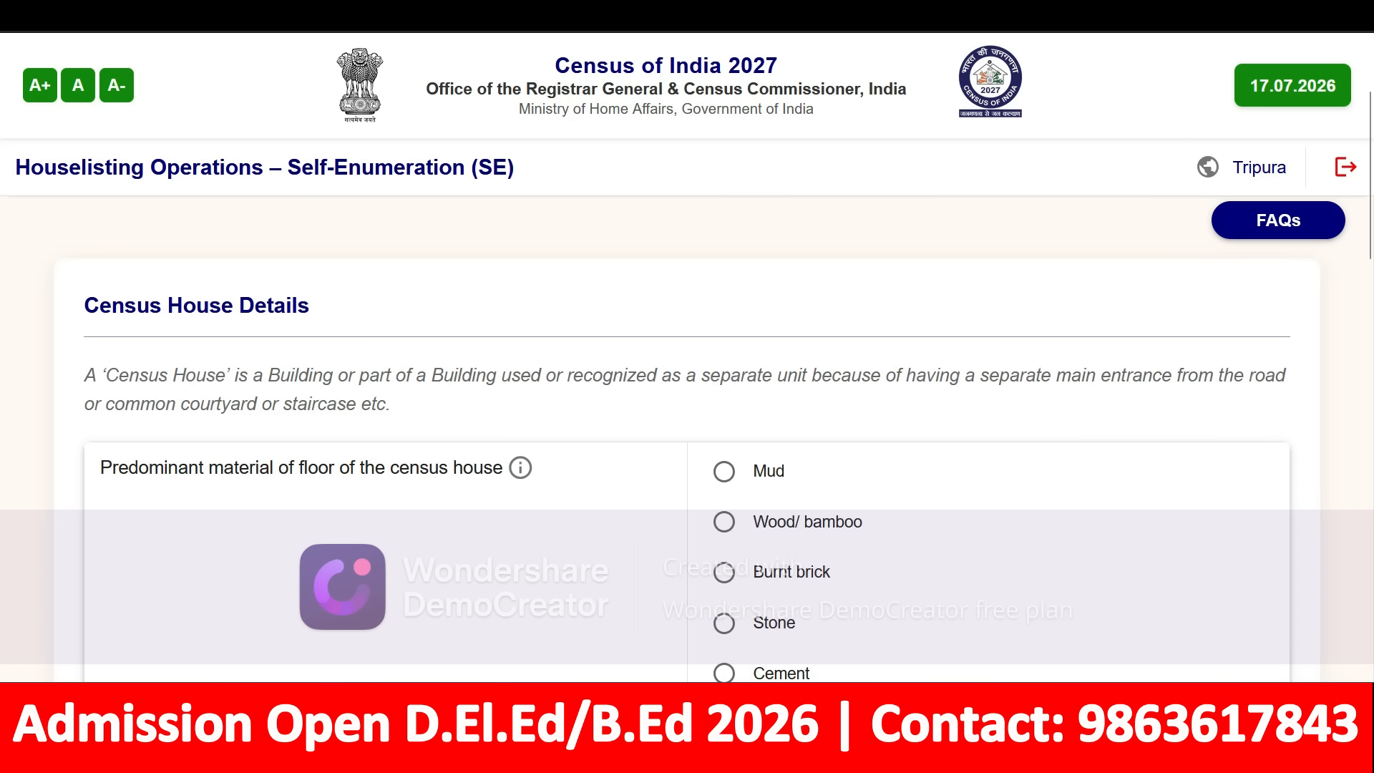
{"action": "scroll", "coordinate": [628, 214], "scroll_direction": "down", "scroll_amount": 2}
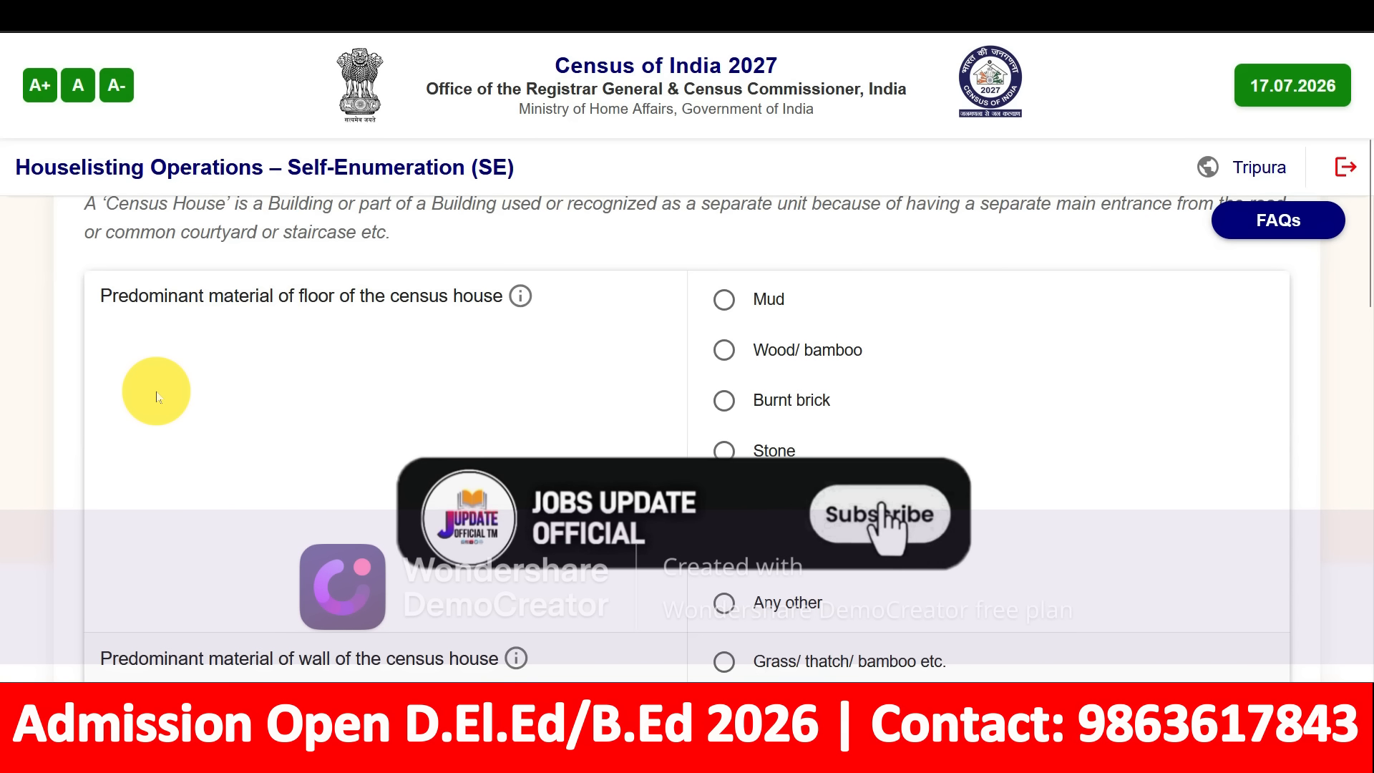
{"action": "scroll", "coordinate": [153, 390], "scroll_direction": "up", "scroll_amount": 2}
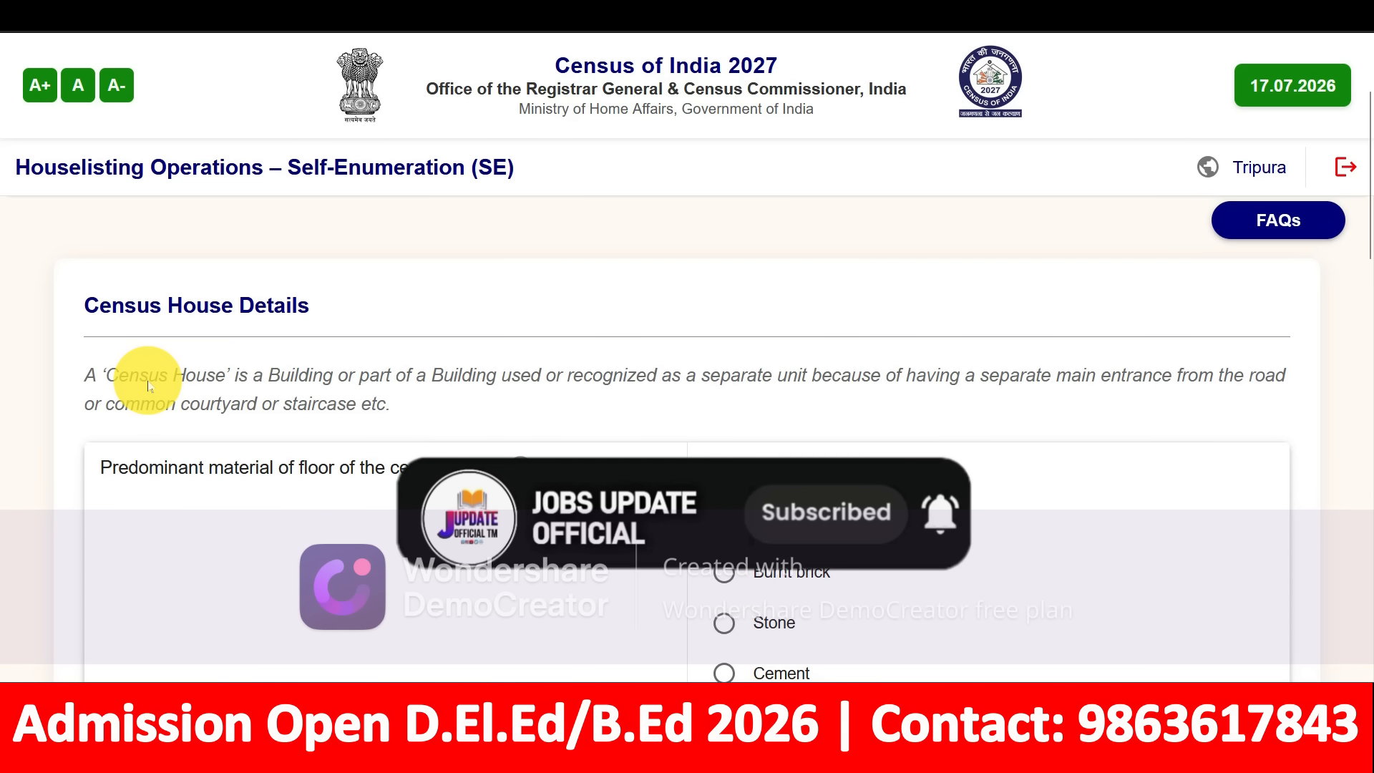
{"action": "scroll", "coordinate": [148, 387], "scroll_direction": "down", "scroll_amount": 2}
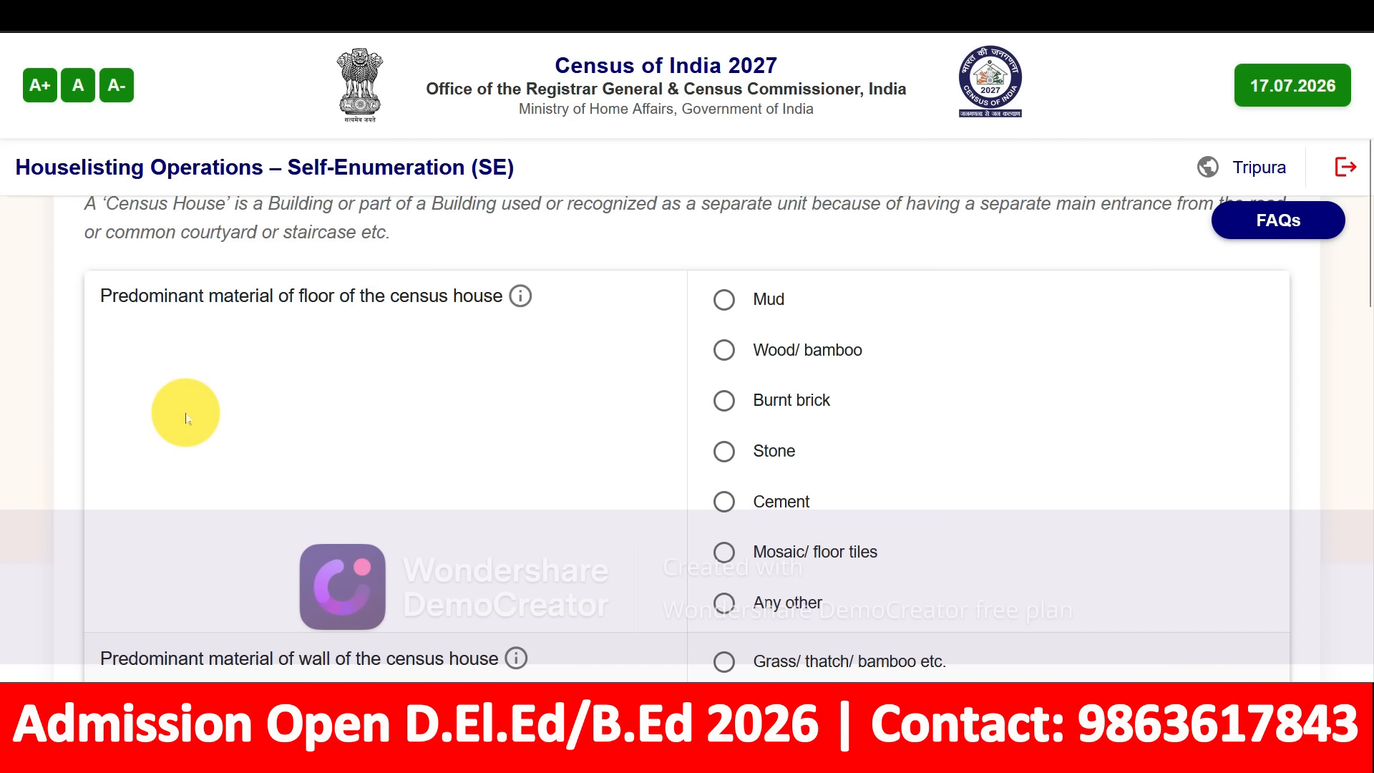
{"action": "scroll", "coordinate": [184, 408], "scroll_direction": "down", "scroll_amount": 2}
{"action": "scroll", "coordinate": [245, 413], "scroll_direction": "up", "scroll_amount": 2}
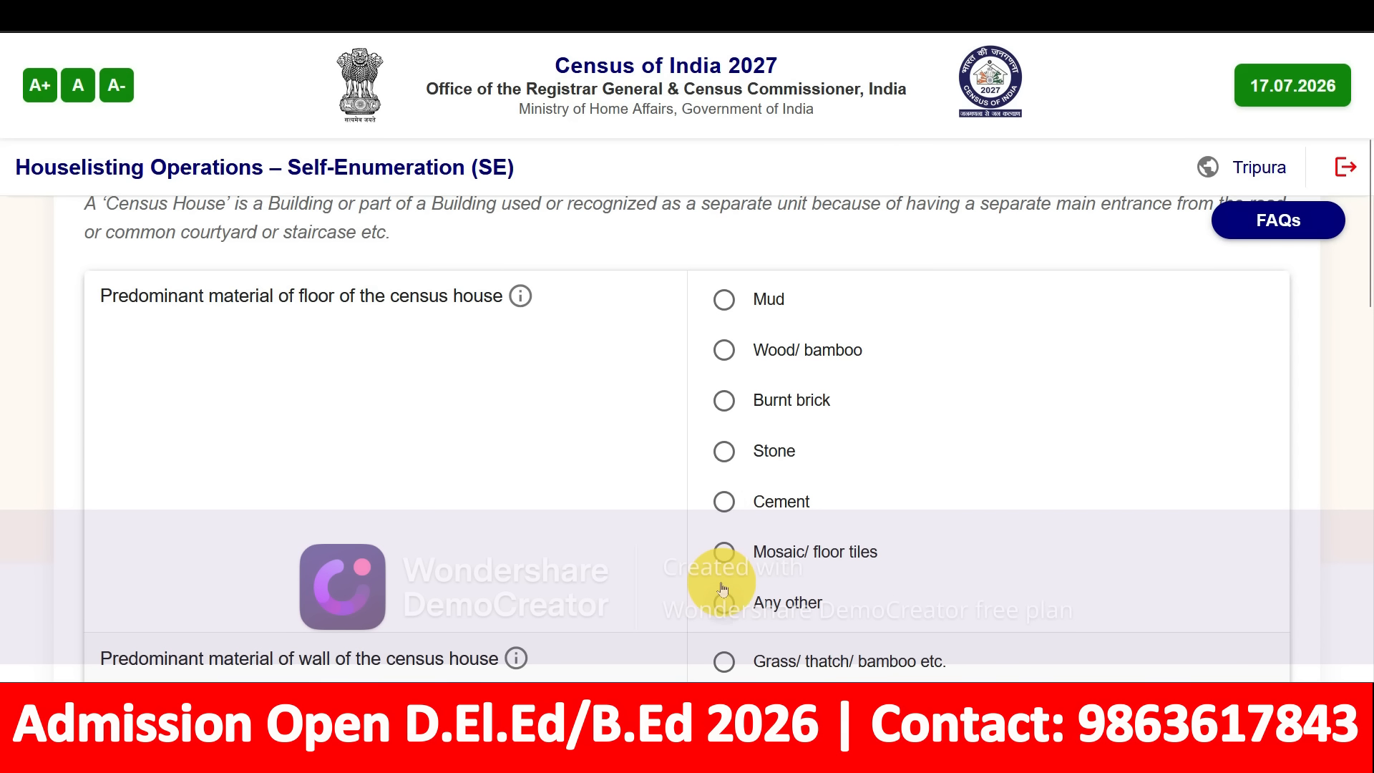
Try Any other as the floor material, and select Concrete as the predominant material of the census house's wall.
{"action": "left_click", "coordinate": [724, 609]}
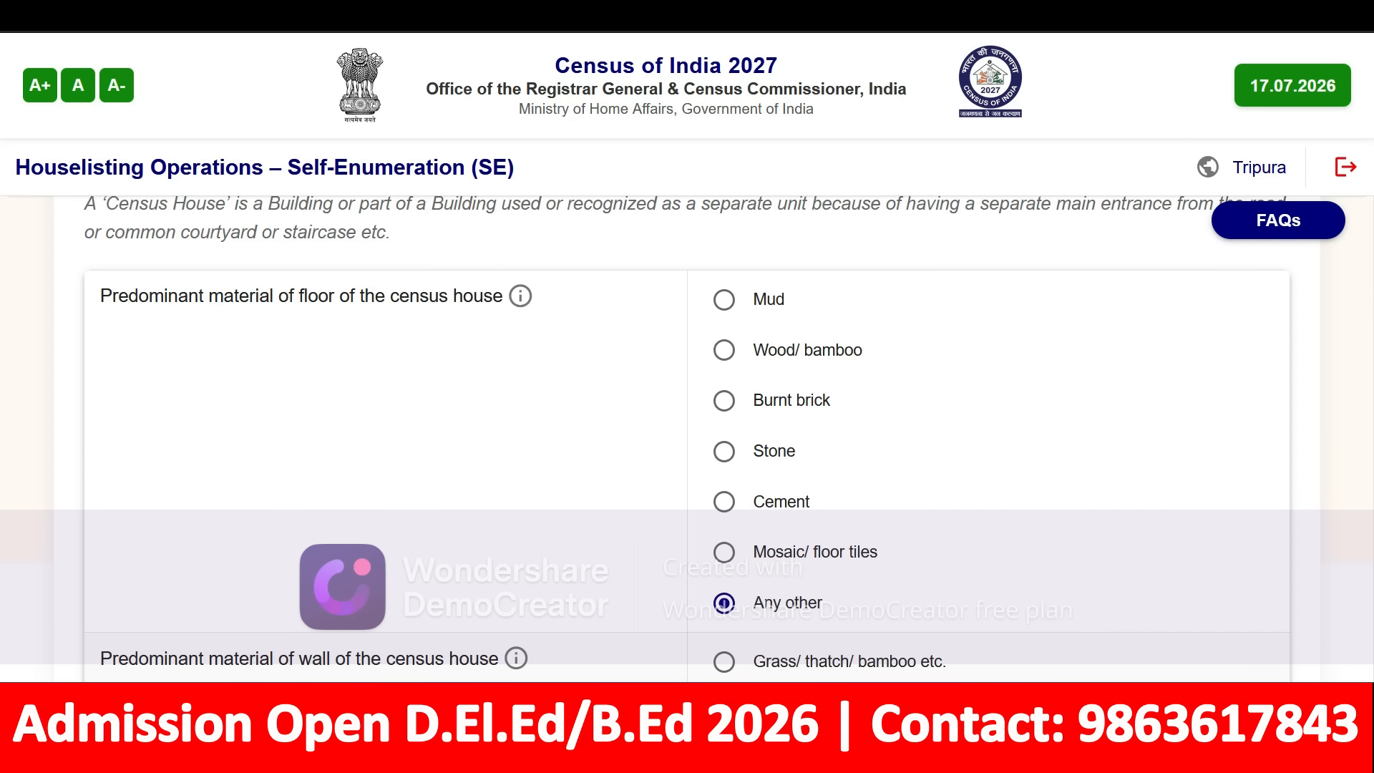
{"action": "scroll", "coordinate": [905, 239], "scroll_direction": "down", "scroll_amount": 5}
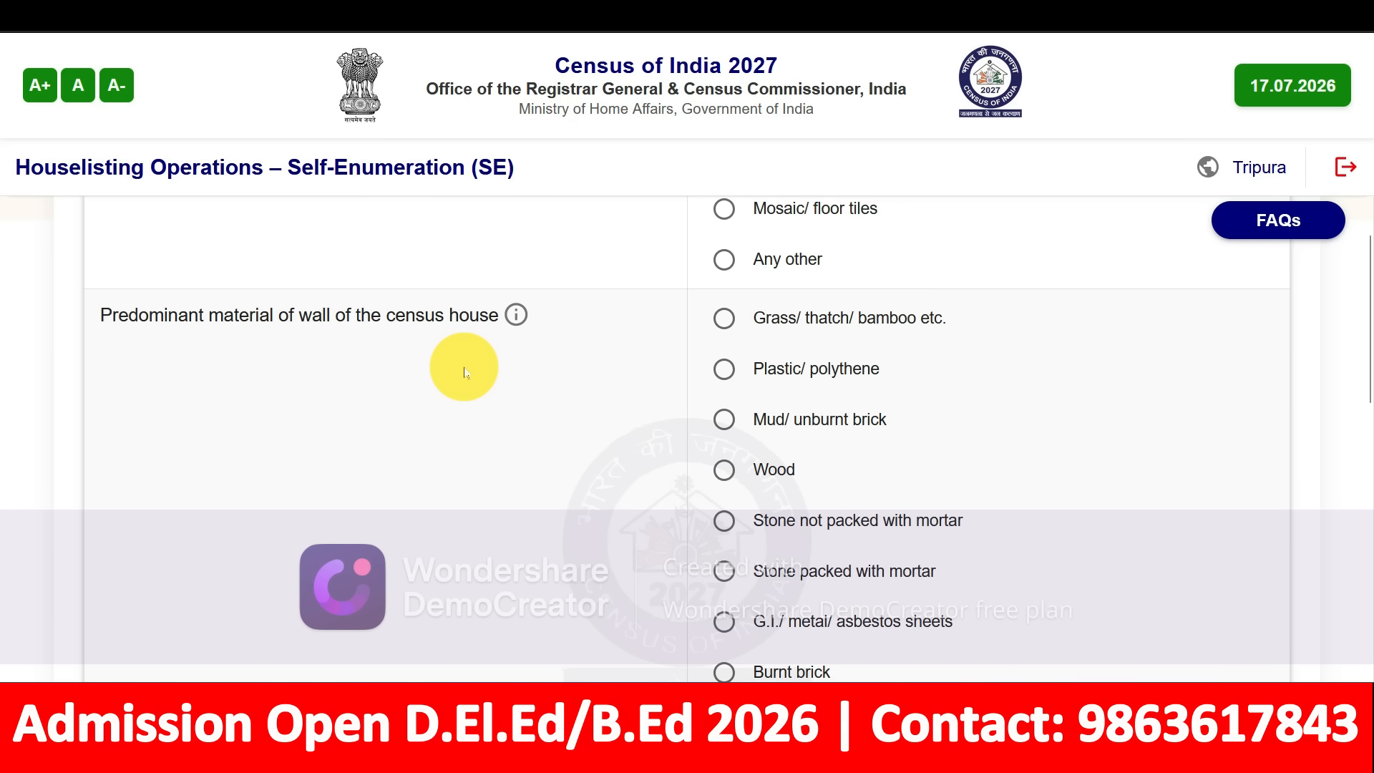
{"action": "scroll", "coordinate": [469, 372], "scroll_direction": "down", "scroll_amount": 2}
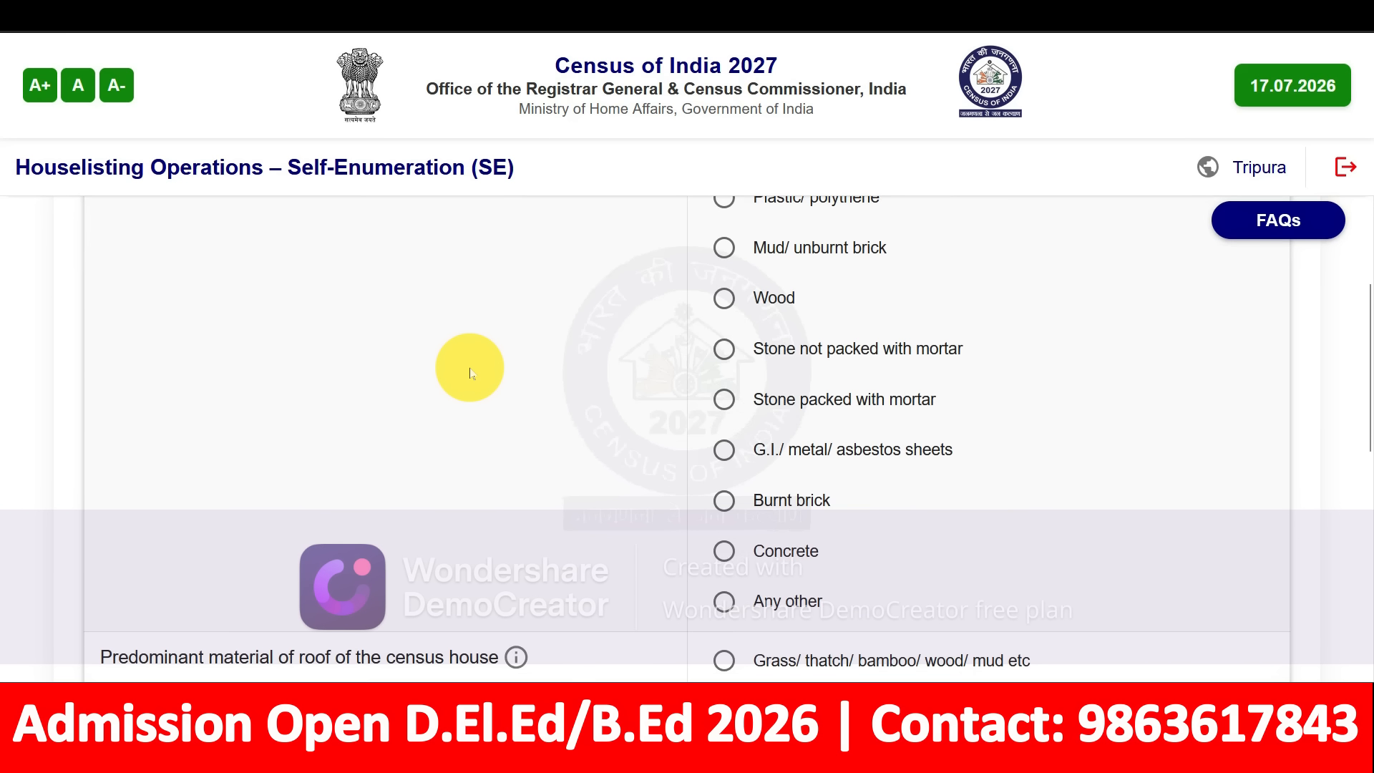
{"action": "scroll", "coordinate": [794, 560], "scroll_direction": "up", "scroll_amount": 2}
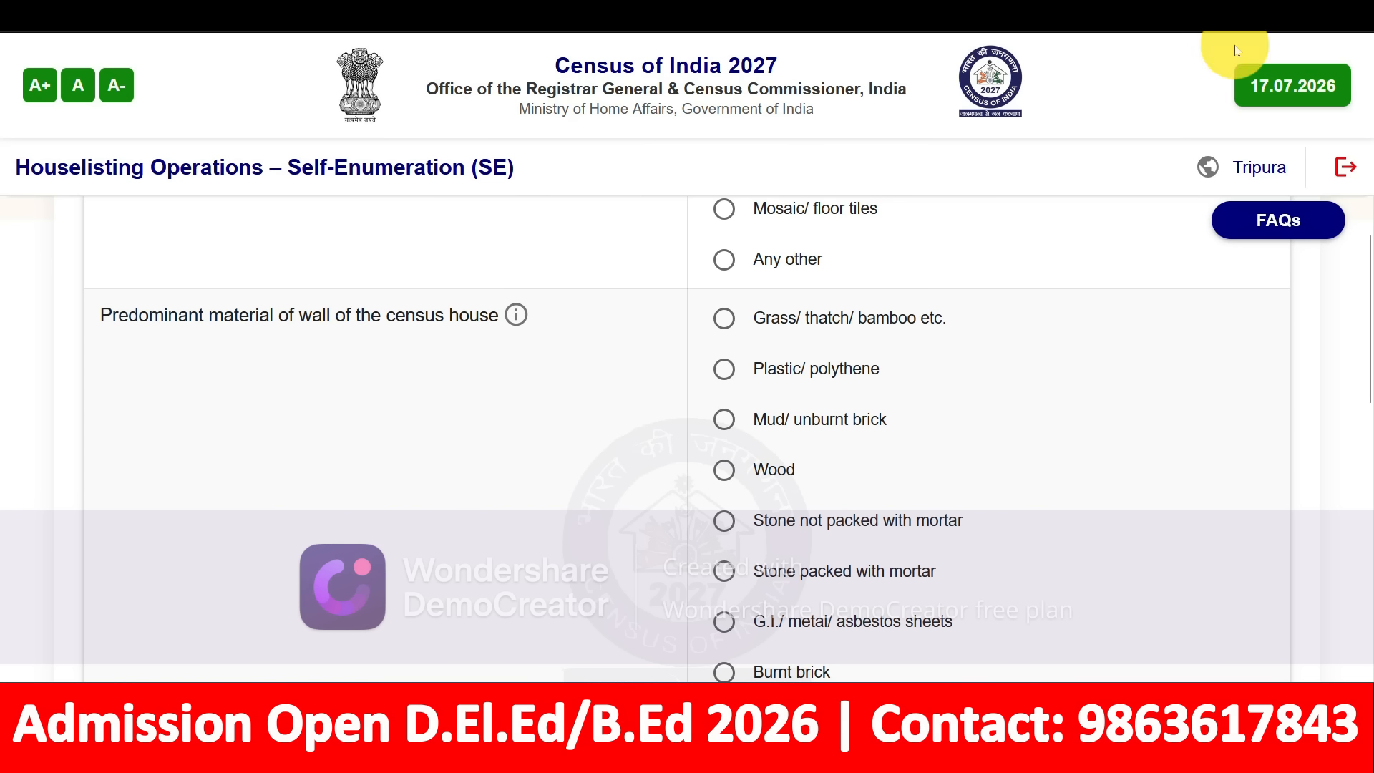
{"action": "scroll", "coordinate": [1083, 309], "scroll_direction": "down", "scroll_amount": 2}
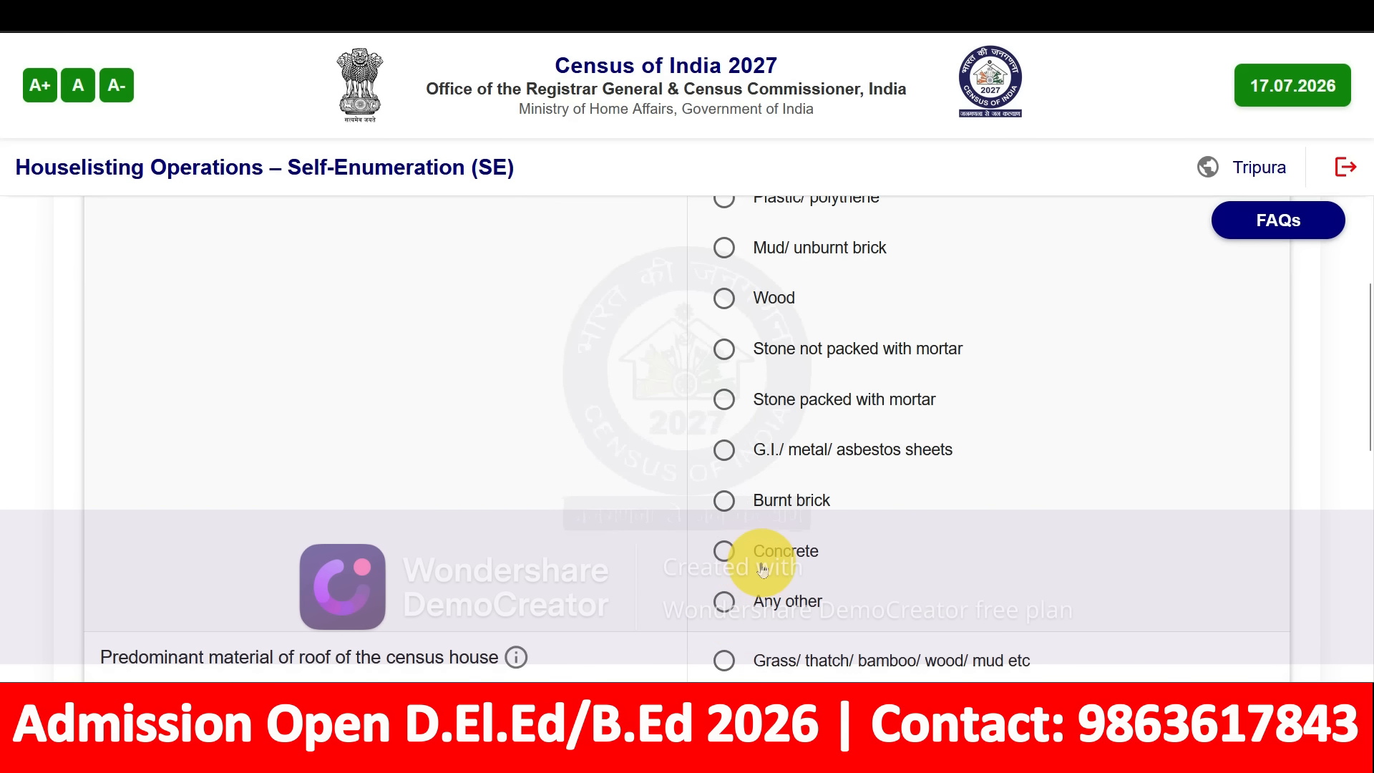
{"action": "scroll", "coordinate": [763, 569], "scroll_direction": "down", "scroll_amount": 4}
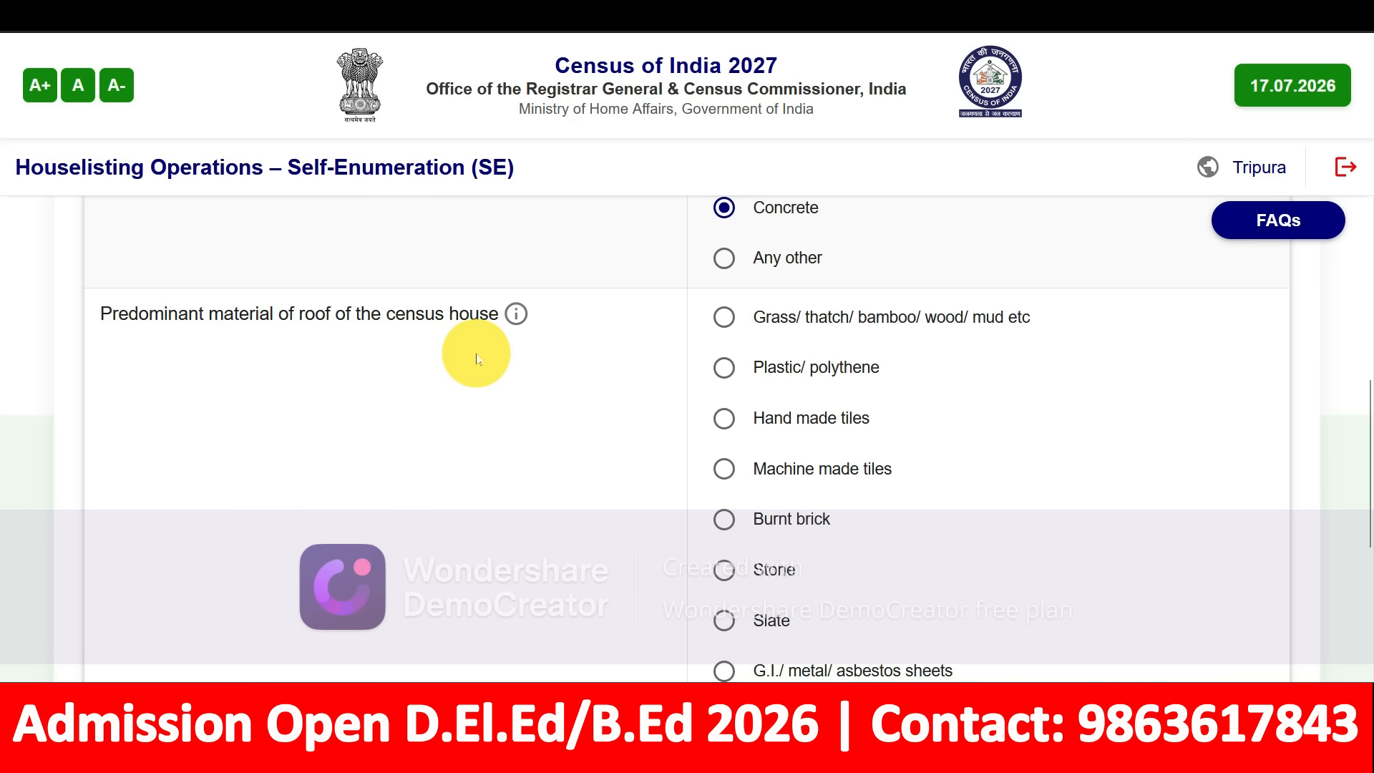
Select Concrete as the predominant material of the census house's roof.
{"action": "scroll", "coordinate": [699, 411], "scroll_direction": "down", "scroll_amount": 3}
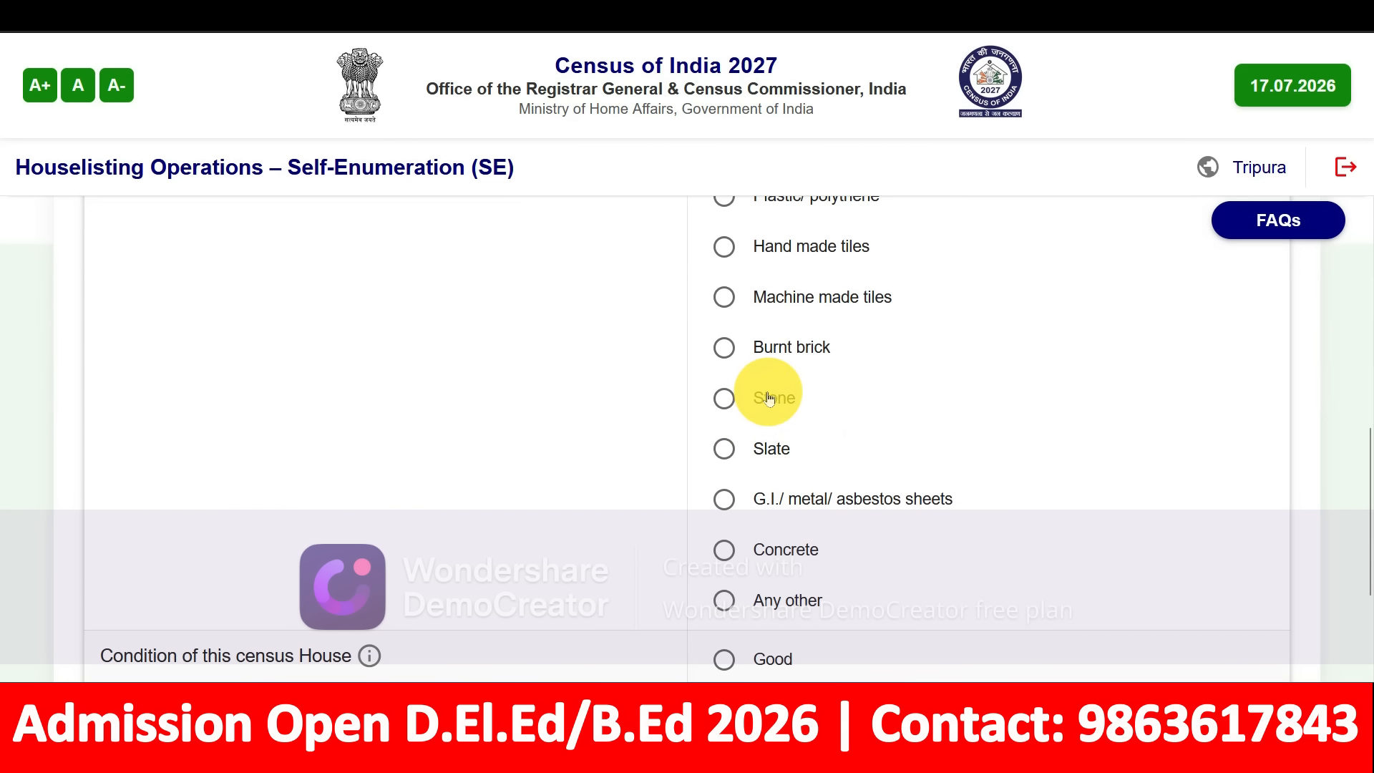
{"action": "left_click", "coordinate": [723, 566]}
{"action": "scroll", "coordinate": [721, 555], "scroll_direction": "down", "scroll_amount": 4}
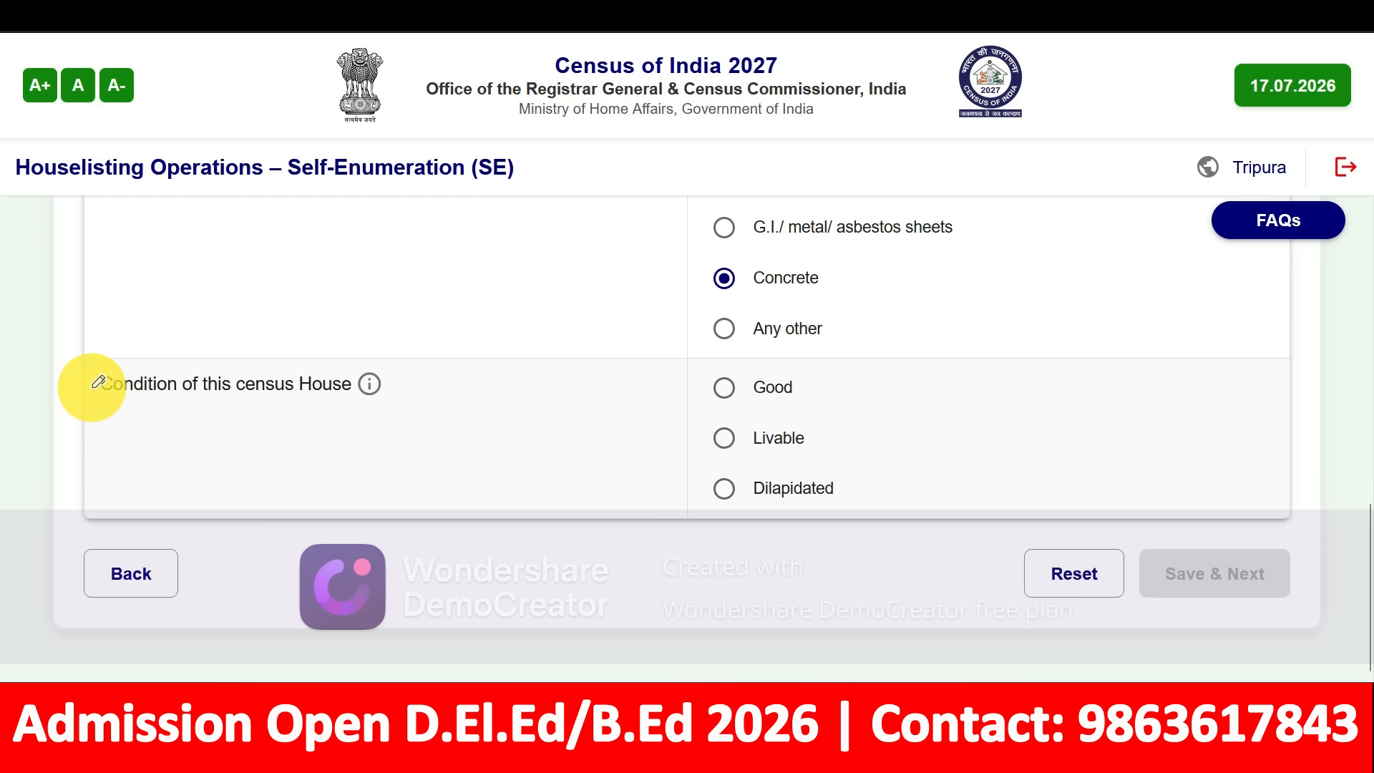
Annotate the census house condition question in green with underlines and ticks beside Good, Livable and Dilapidated.
{"action": "left_click_drag", "start_coordinate": [88, 383], "coordinate": [279, 283]}
{"action": "left_click_drag", "start_coordinate": [211, 429], "coordinate": [346, 423]}
{"action": "left_click_drag", "start_coordinate": [267, 443], "coordinate": [392, 429]}
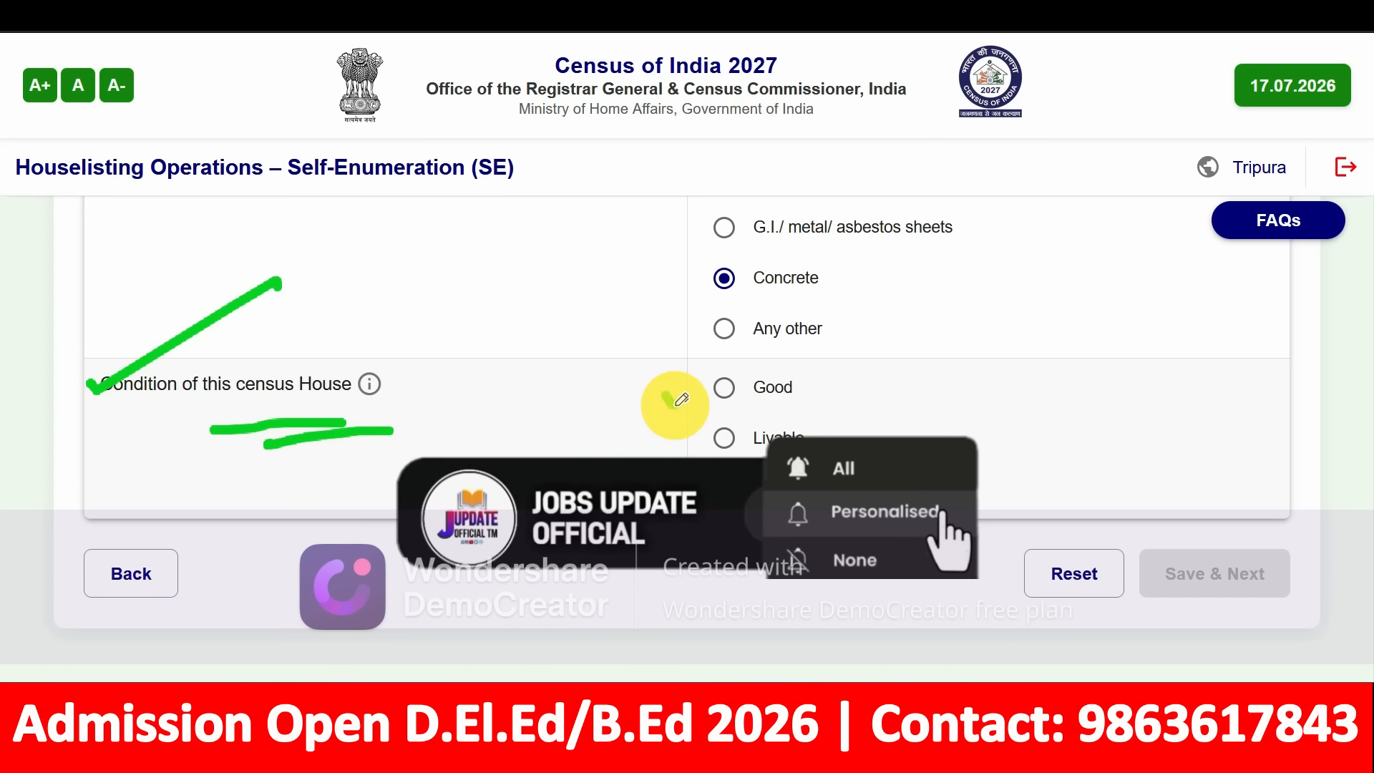
{"action": "left_click_drag", "start_coordinate": [664, 392], "coordinate": [725, 367]}
{"action": "left_click_drag", "start_coordinate": [667, 449], "coordinate": [732, 416]}
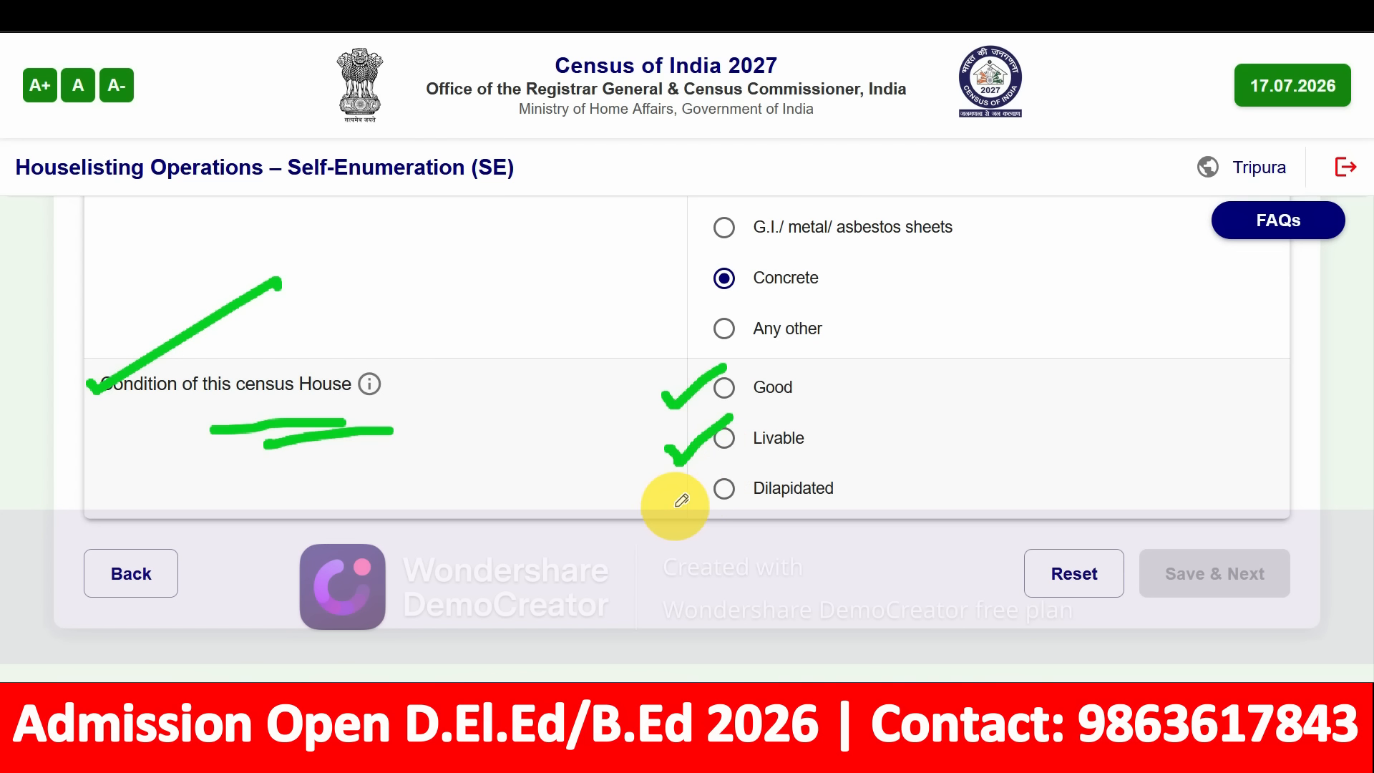
{"action": "left_click_drag", "start_coordinate": [669, 509], "coordinate": [740, 447]}
{"action": "left_click_drag", "start_coordinate": [775, 526], "coordinate": [811, 526]}
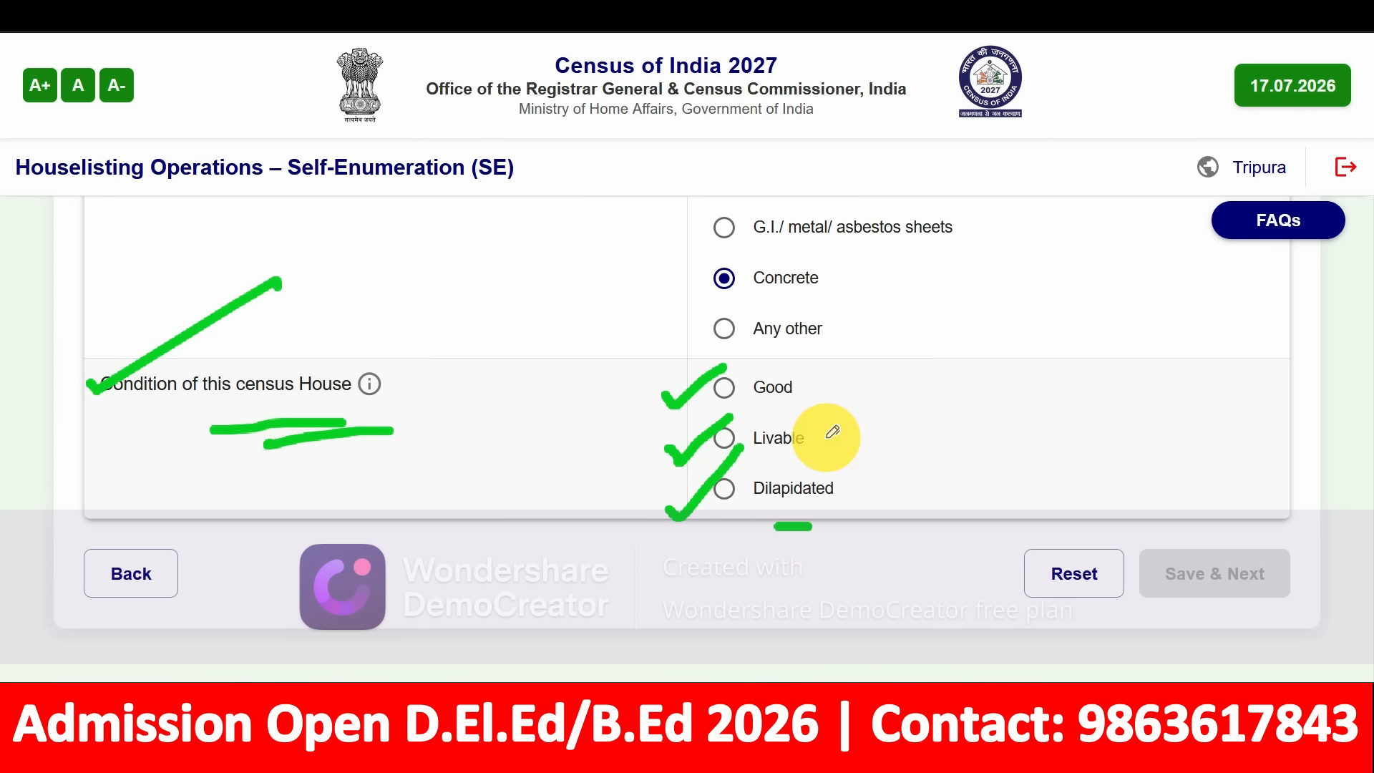
Clear the green annotations and select Good as the condition of the census house.
{"action": "key", "text": "Escape"}
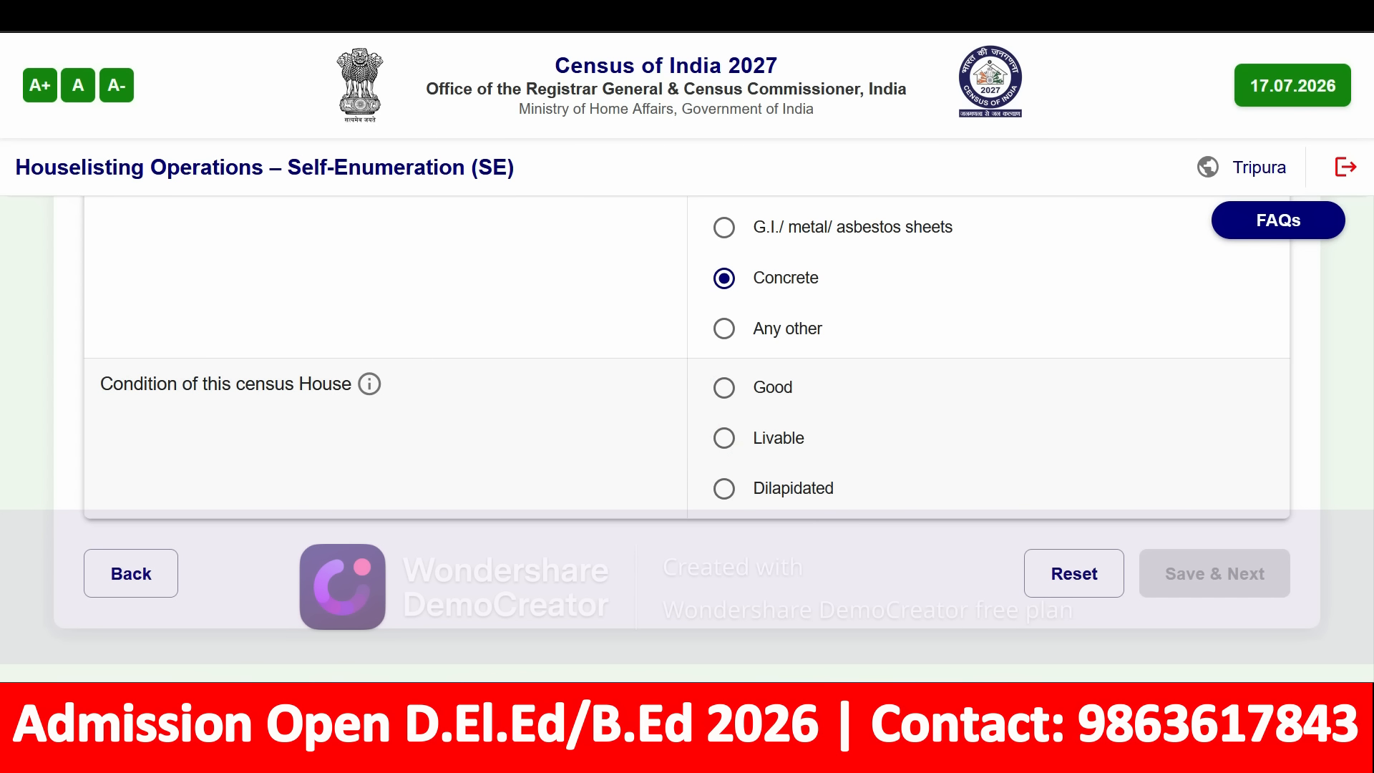
{"action": "left_click", "coordinate": [724, 387]}
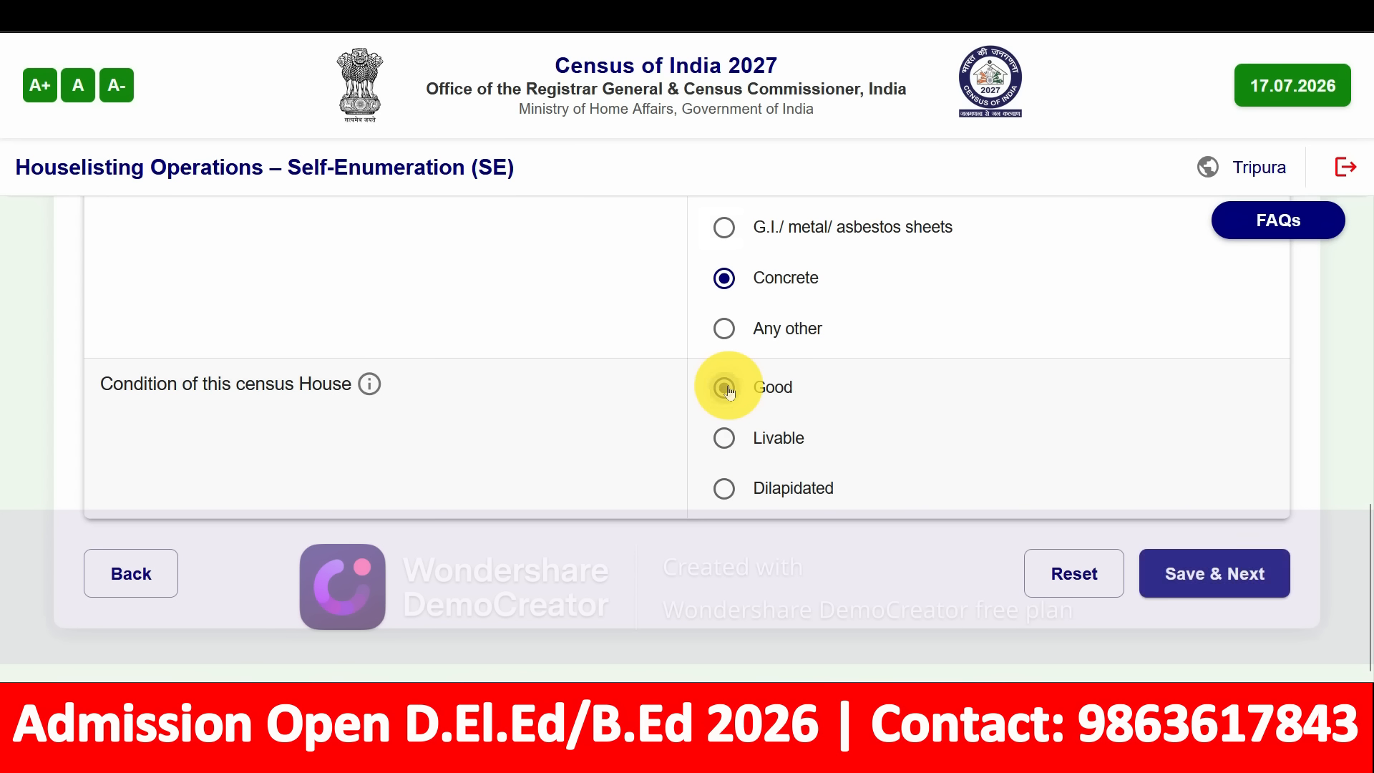
Save the census house details and confirm continuing to the household information.
{"action": "left_click", "coordinate": [1194, 582]}
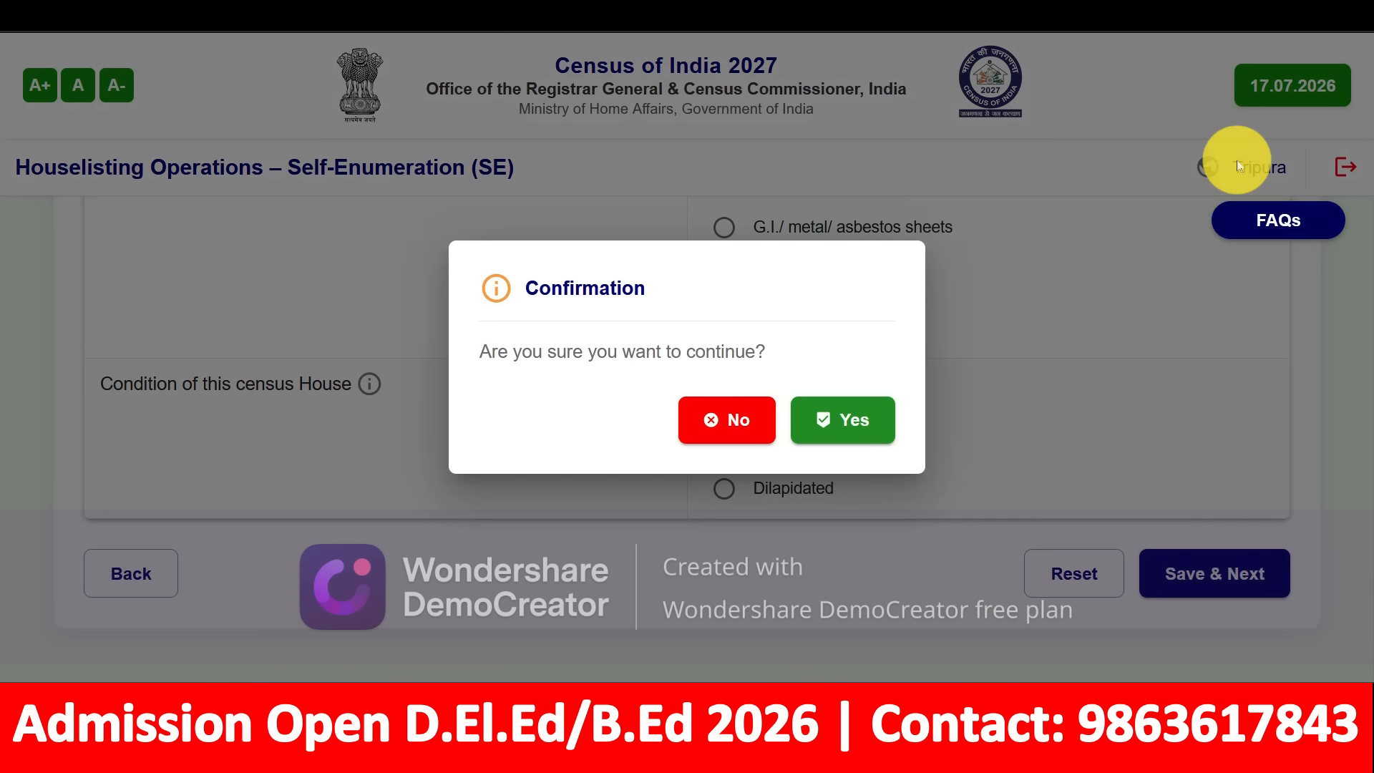
{"action": "left_click", "coordinate": [827, 422]}
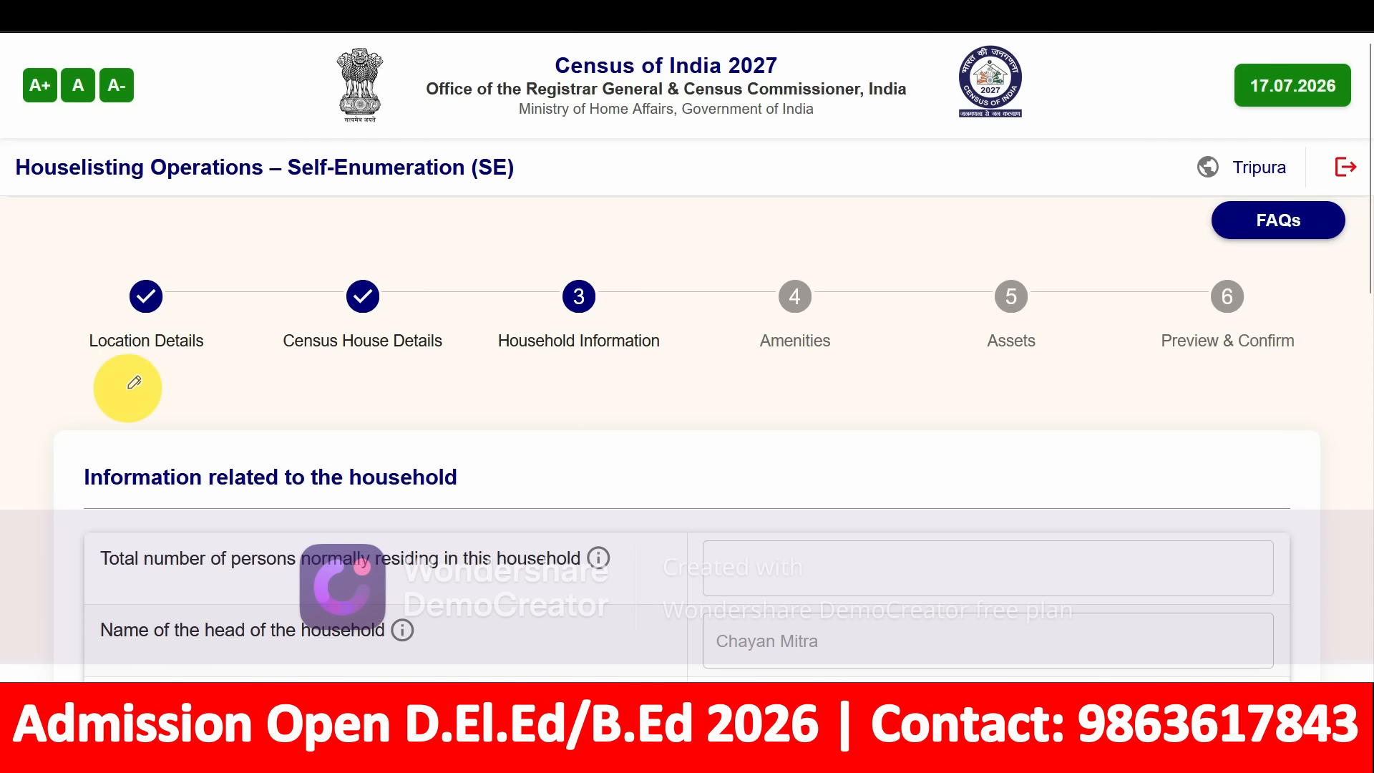
Draw green ticks at the Location Details, Census House Details and Household Information stages of the progress tracker.
{"action": "left_click_drag", "start_coordinate": [111, 377], "coordinate": [282, 273]}
{"action": "left_click_drag", "start_coordinate": [337, 360], "coordinate": [483, 262]}
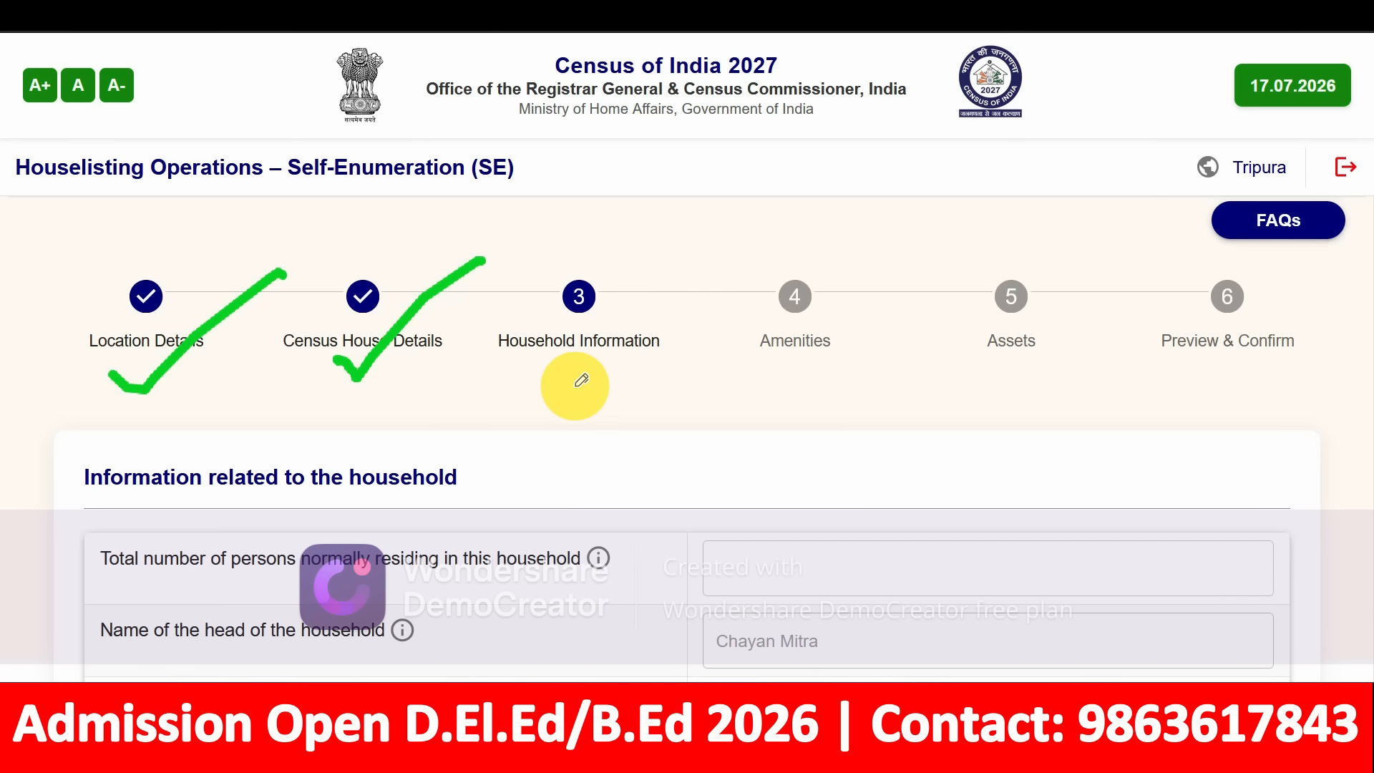
{"action": "mouse_move", "coordinate": [567, 367]}
{"action": "left_mouse_down"}
{"action": "mouse_move", "coordinate": [595, 388]}
{"action": "mouse_move", "coordinate": [746, 259]}
{"action": "left_mouse_up"}
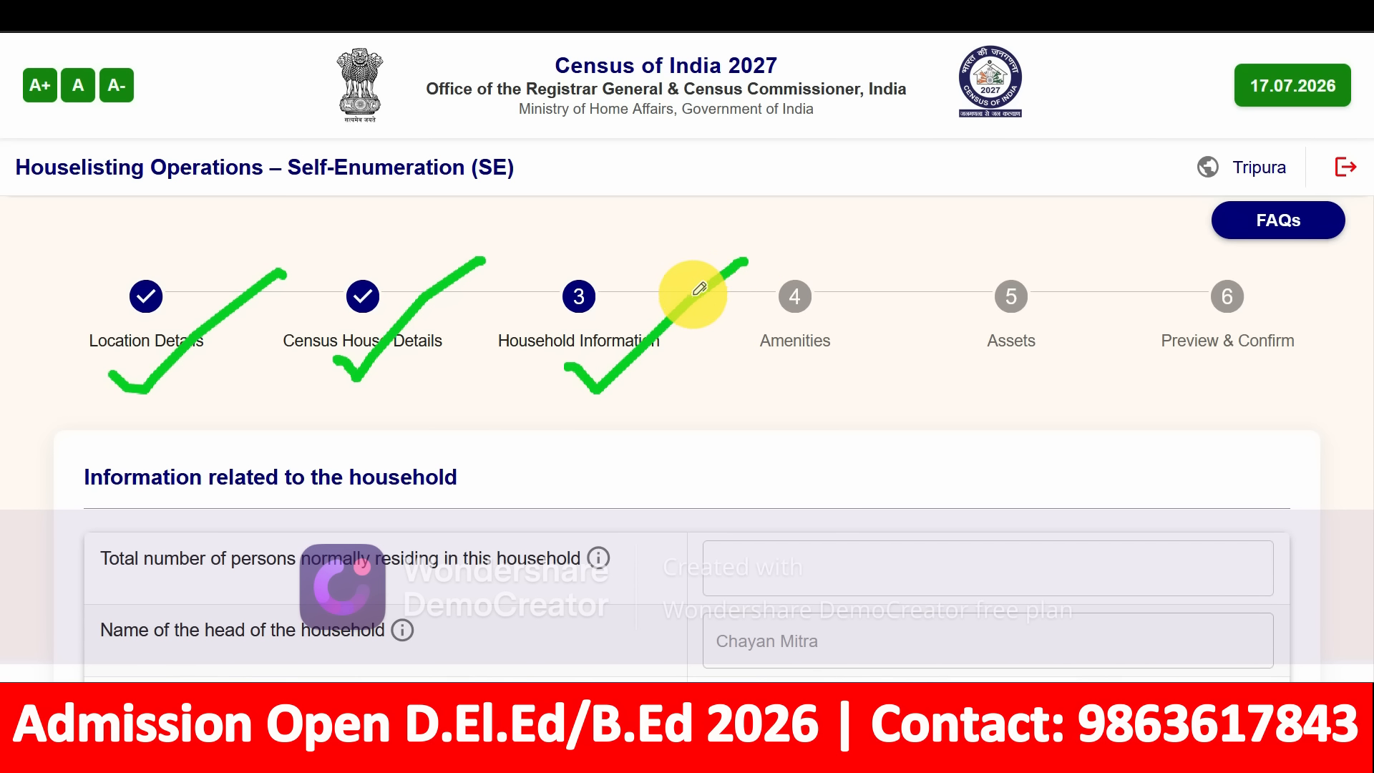
Tick and underline the question on total persons residing in the household in green, circle its answer, and clear the annotations.
{"action": "scroll", "coordinate": [630, 429], "scroll_direction": "down", "scroll_amount": 3}
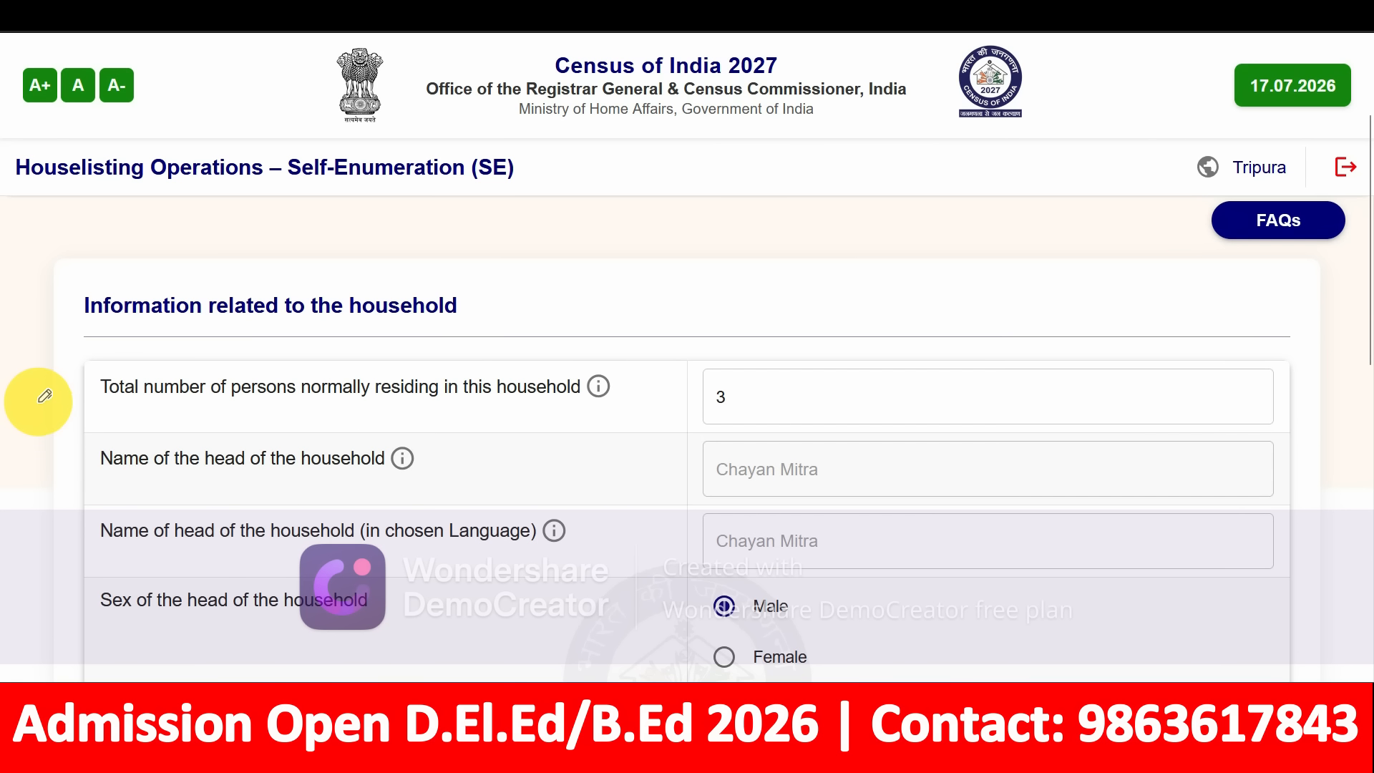
{"action": "left_click_drag", "start_coordinate": [37, 396], "coordinate": [224, 279]}
{"action": "left_click_drag", "start_coordinate": [438, 423], "coordinate": [506, 414]}
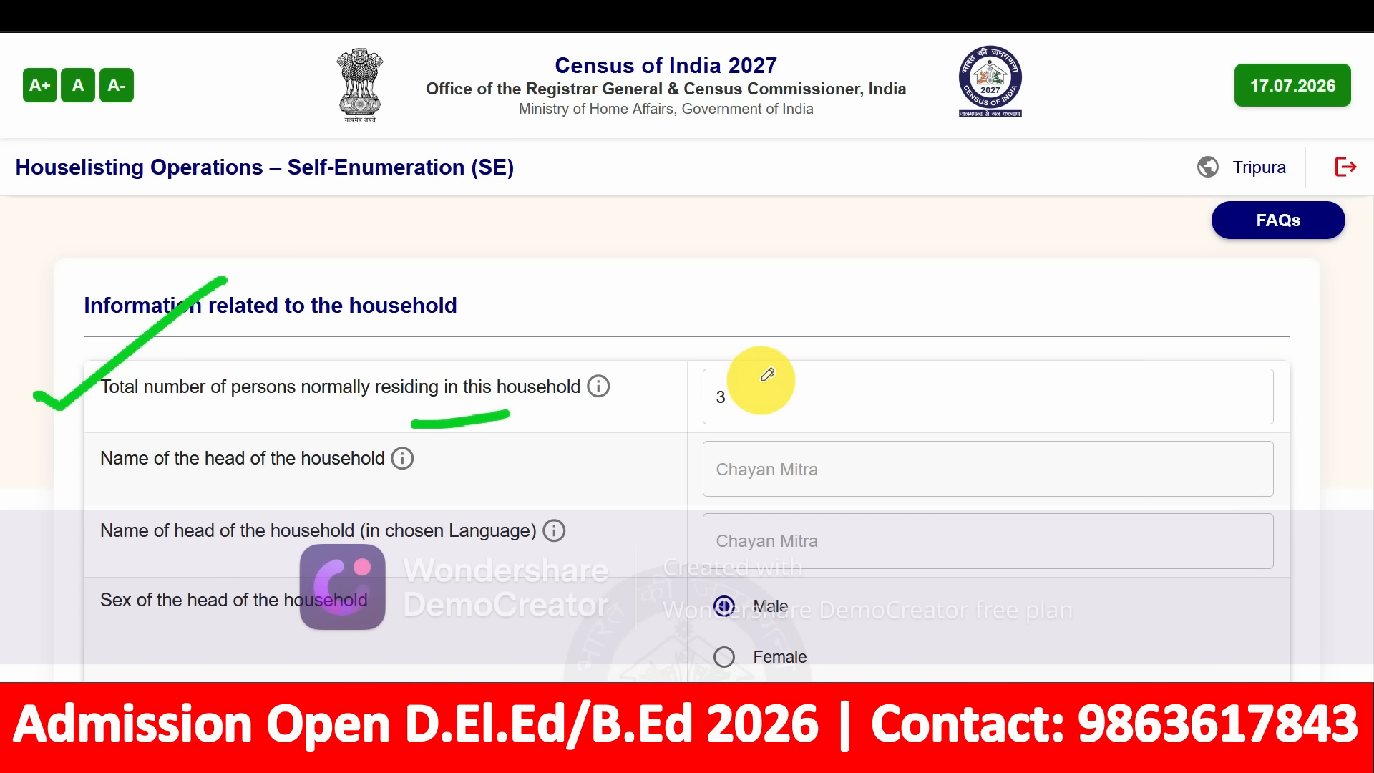
{"action": "mouse_move", "coordinate": [761, 373]}
{"action": "left_mouse_down"}
{"action": "mouse_move", "coordinate": [723, 353]}
{"action": "mouse_move", "coordinate": [678, 395]}
{"action": "mouse_move", "coordinate": [698, 423]}
{"action": "mouse_move", "coordinate": [777, 380]}
{"action": "mouse_move", "coordinate": [758, 356]}
{"action": "left_mouse_up"}
{"action": "left_click", "coordinate": [1024, 15]}
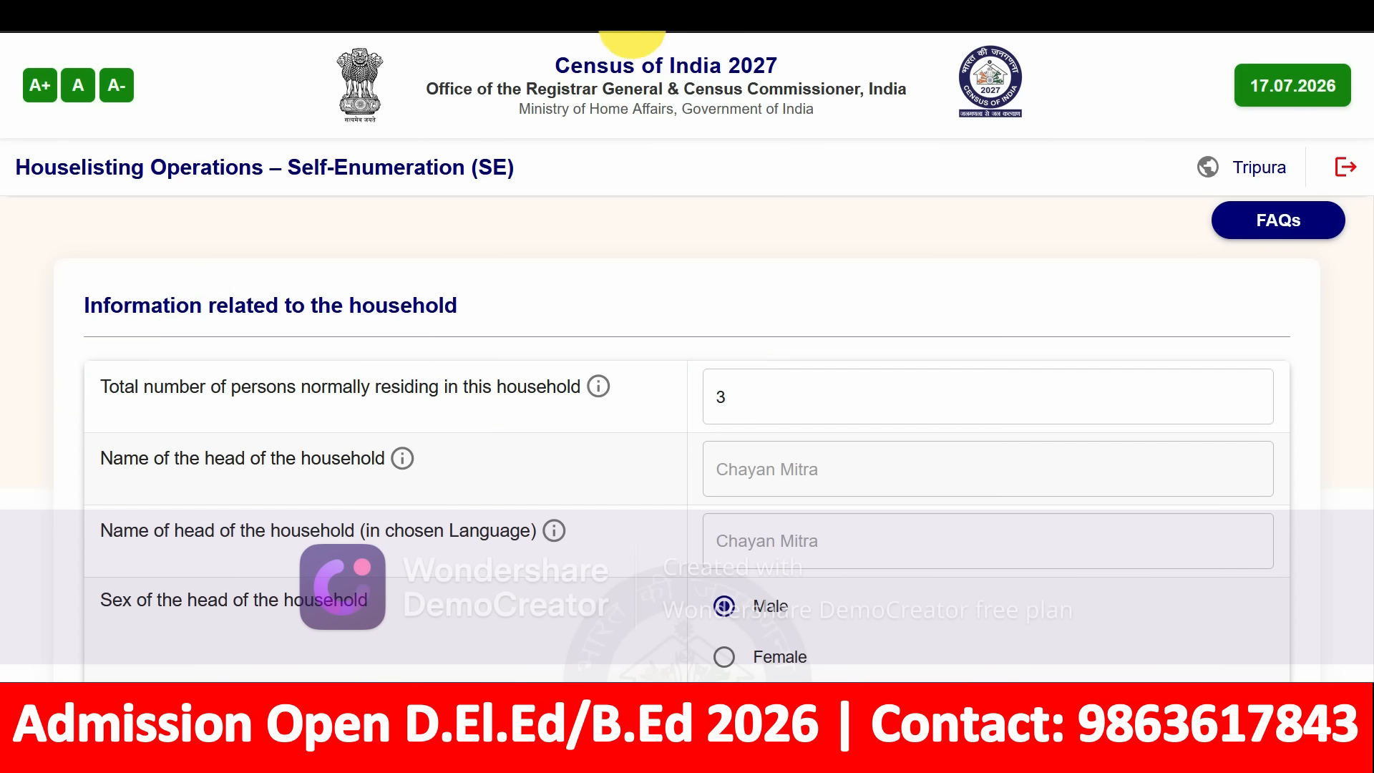
Try 5 as the total number of persons normally residing in the household, and restore the answer to 3.
{"action": "left_click", "coordinate": [724, 396]}
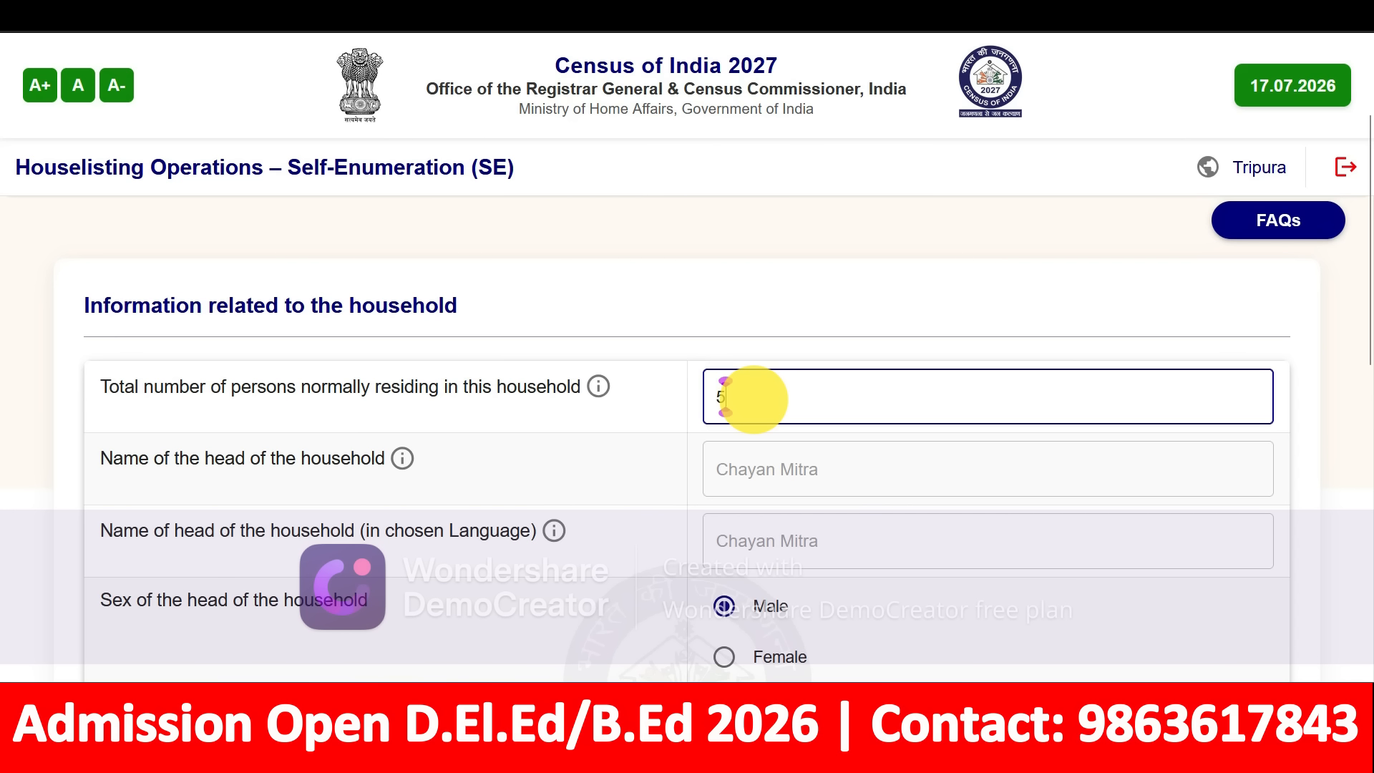
{"action": "left_click_drag", "start_coordinate": [798, 387], "coordinate": [696, 384]}
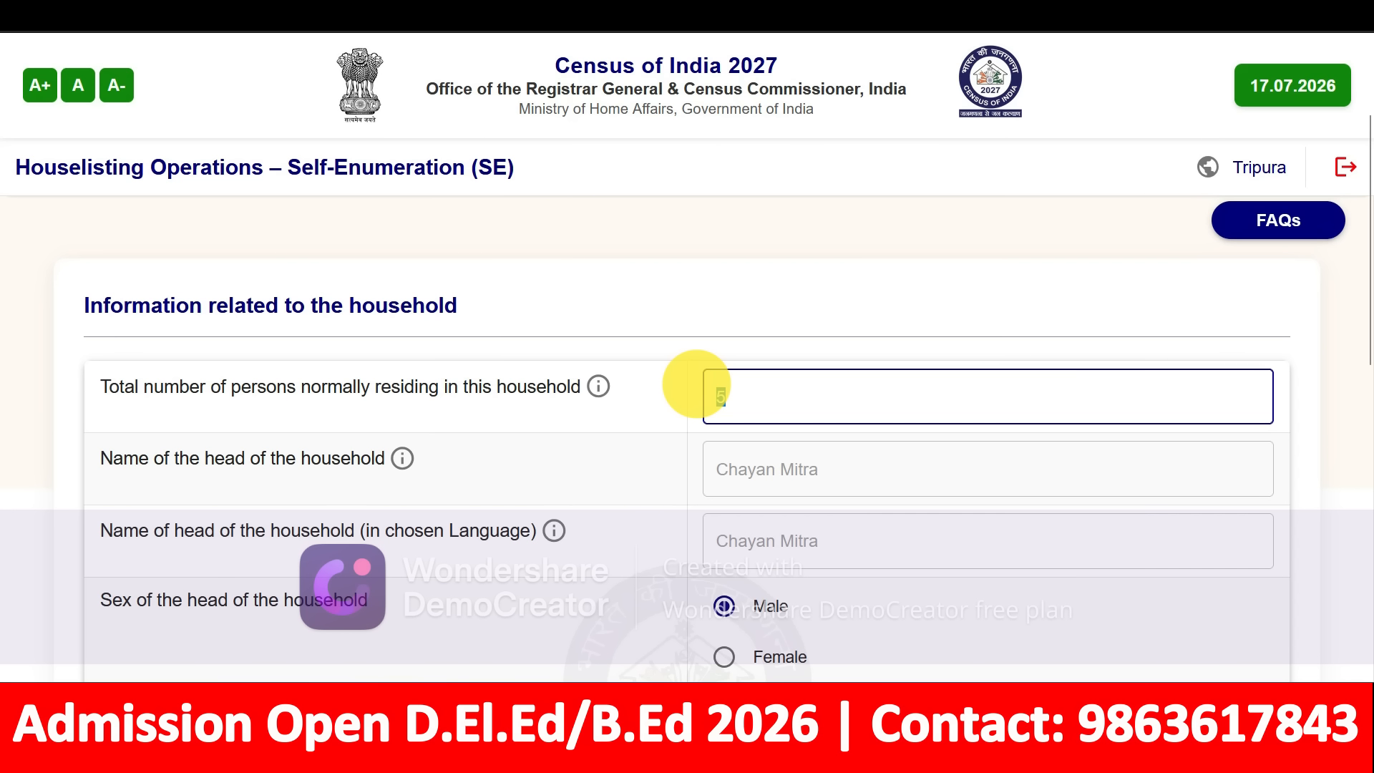
{"action": "left_click", "coordinate": [663, 424]}
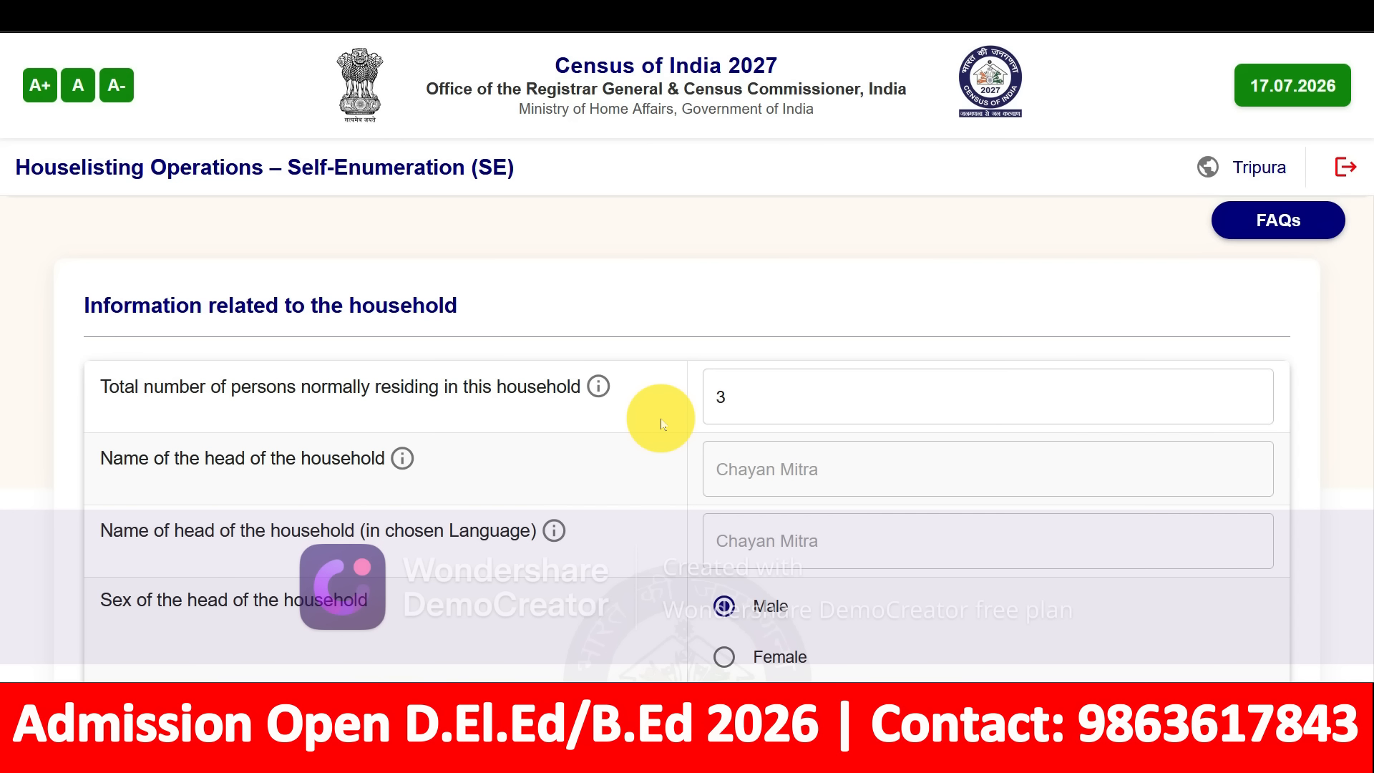
{"action": "left_click", "coordinate": [727, 408]}
{"action": "left_click", "coordinate": [677, 448]}
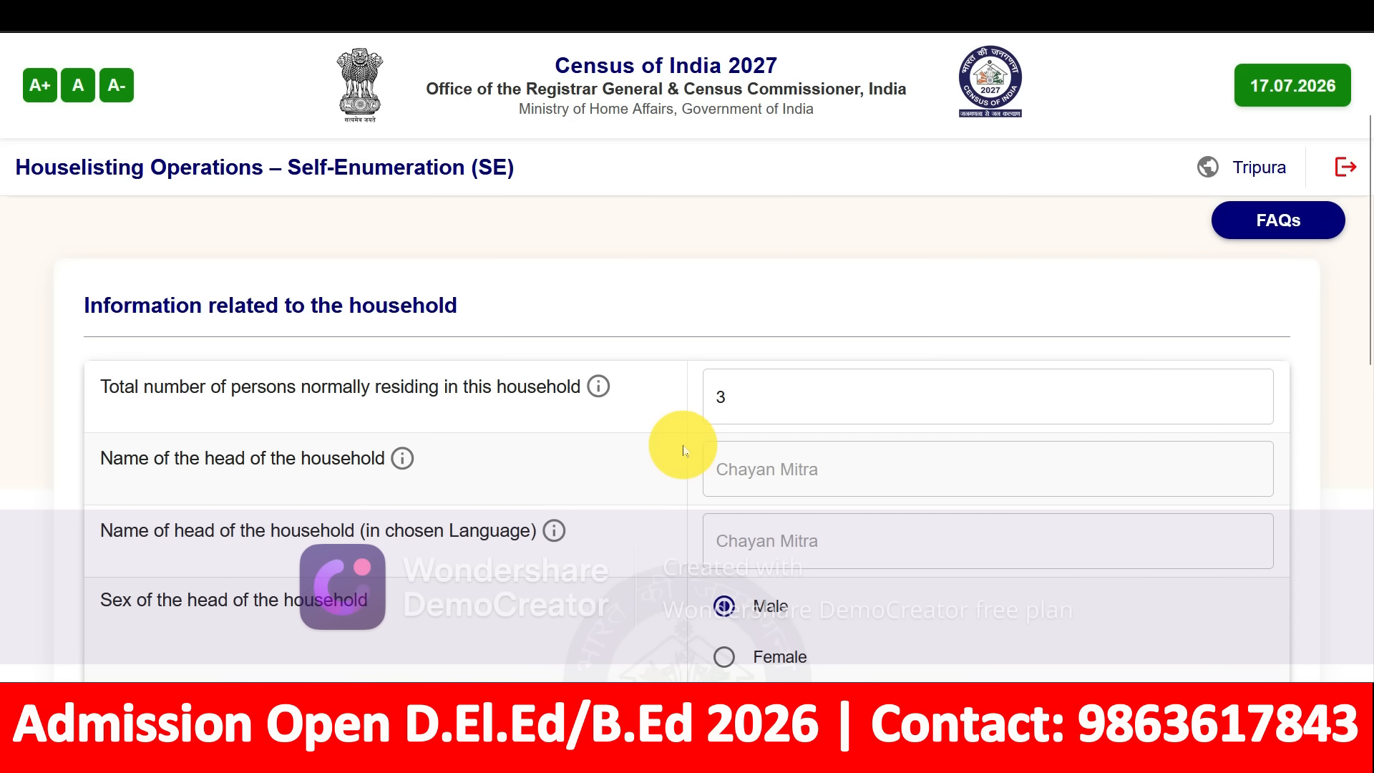
Annotate the question on the sex of the household head in green with a tick, underlines and a tick beside Male.
{"action": "scroll", "coordinate": [636, 461], "scroll_direction": "down", "scroll_amount": 2}
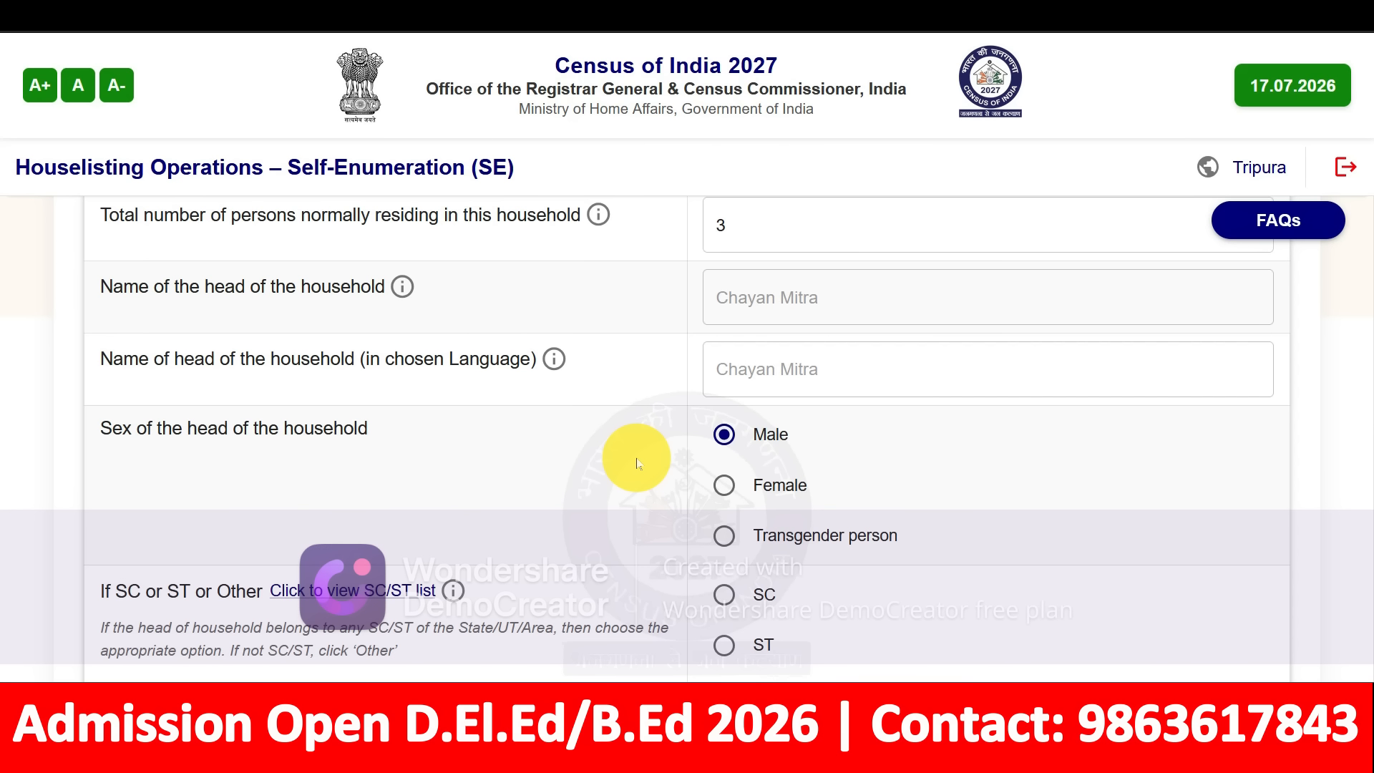
{"action": "scroll", "coordinate": [401, 399], "scroll_direction": "down", "scroll_amount": 2}
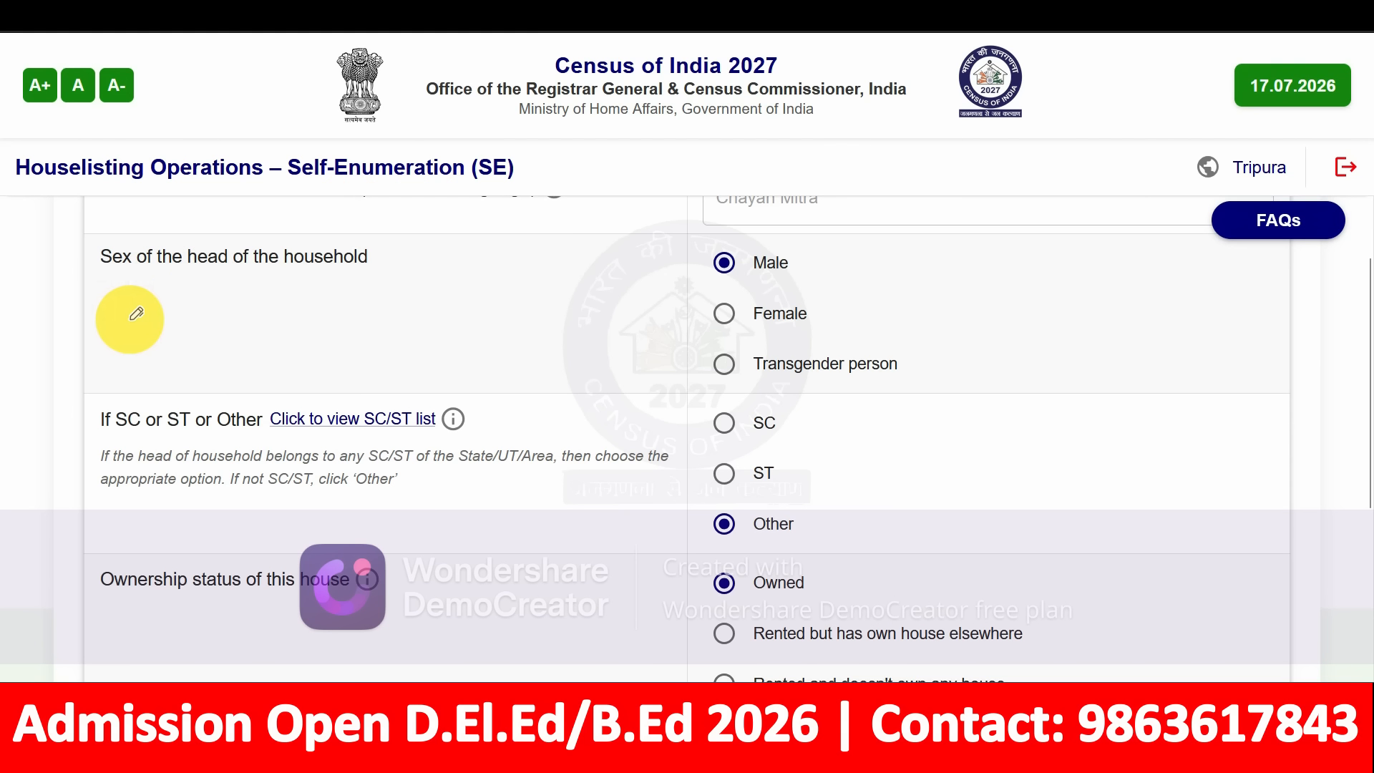
{"action": "mouse_move", "coordinate": [46, 283]}
{"action": "left_mouse_down"}
{"action": "mouse_move", "coordinate": [123, 243]}
{"action": "mouse_move", "coordinate": [169, 276]}
{"action": "mouse_move", "coordinate": [129, 291]}
{"action": "mouse_move", "coordinate": [171, 294]}
{"action": "left_mouse_up"}
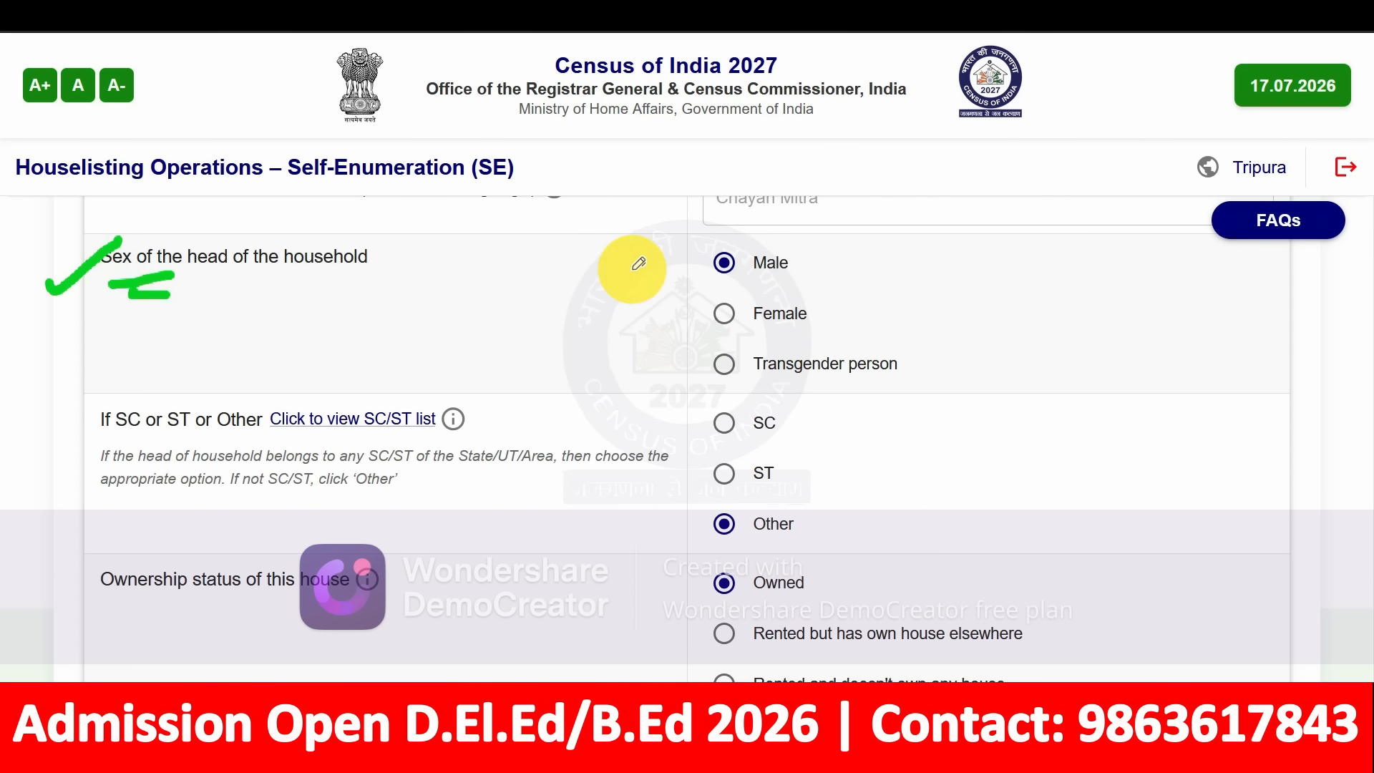
{"action": "left_click_drag", "start_coordinate": [654, 272], "coordinate": [708, 238]}
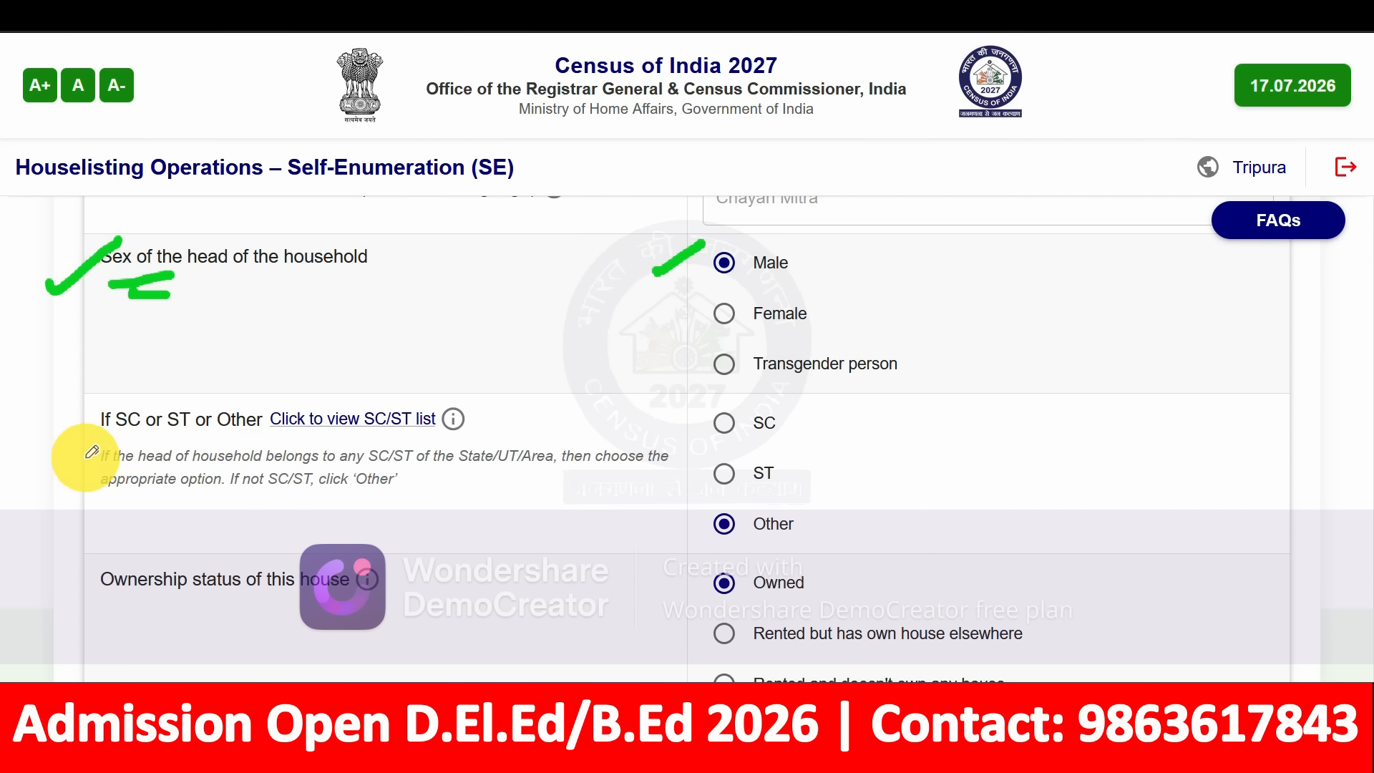
Tick the SC, ST or Other question in green, bracket its three options and tick Other.
{"action": "left_click_drag", "start_coordinate": [62, 430], "coordinate": [179, 362]}
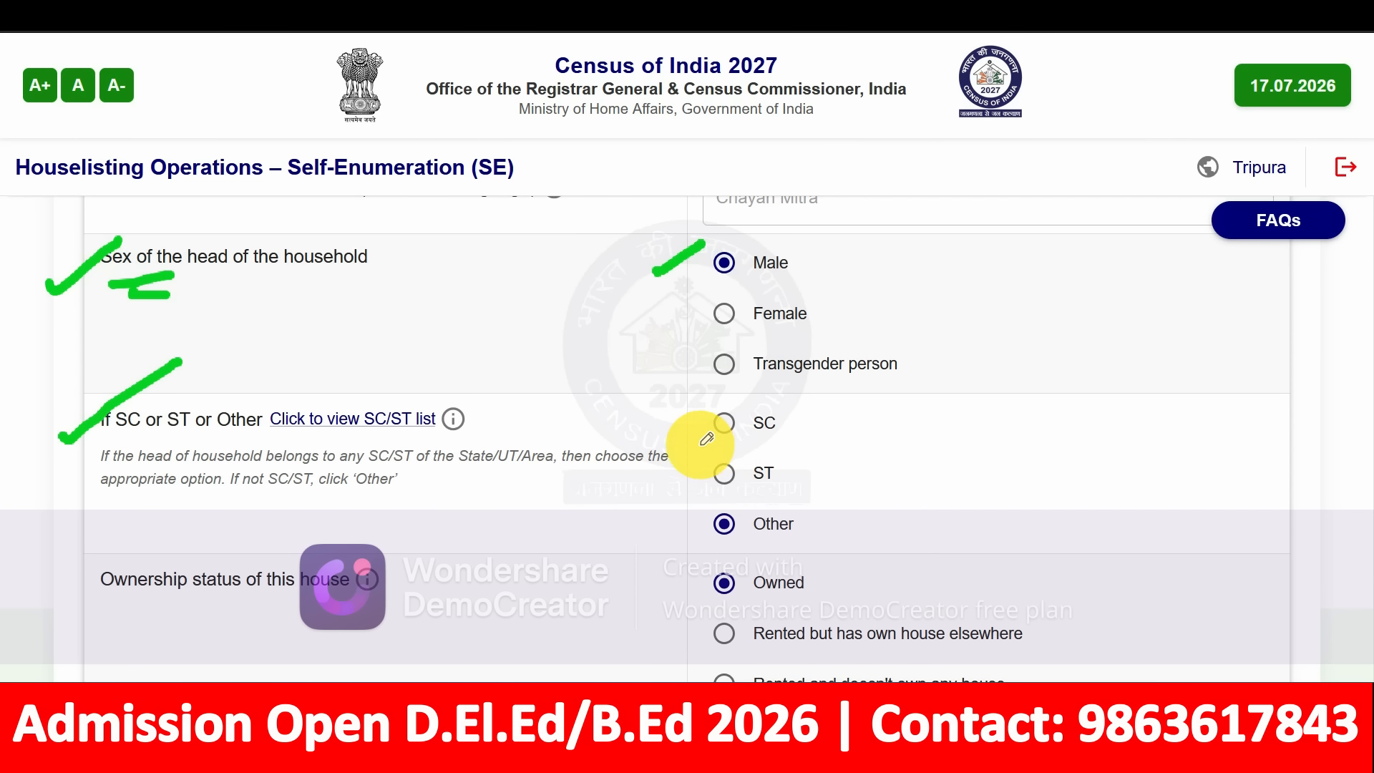
{"action": "left_click_drag", "start_coordinate": [692, 413], "coordinate": [667, 567]}
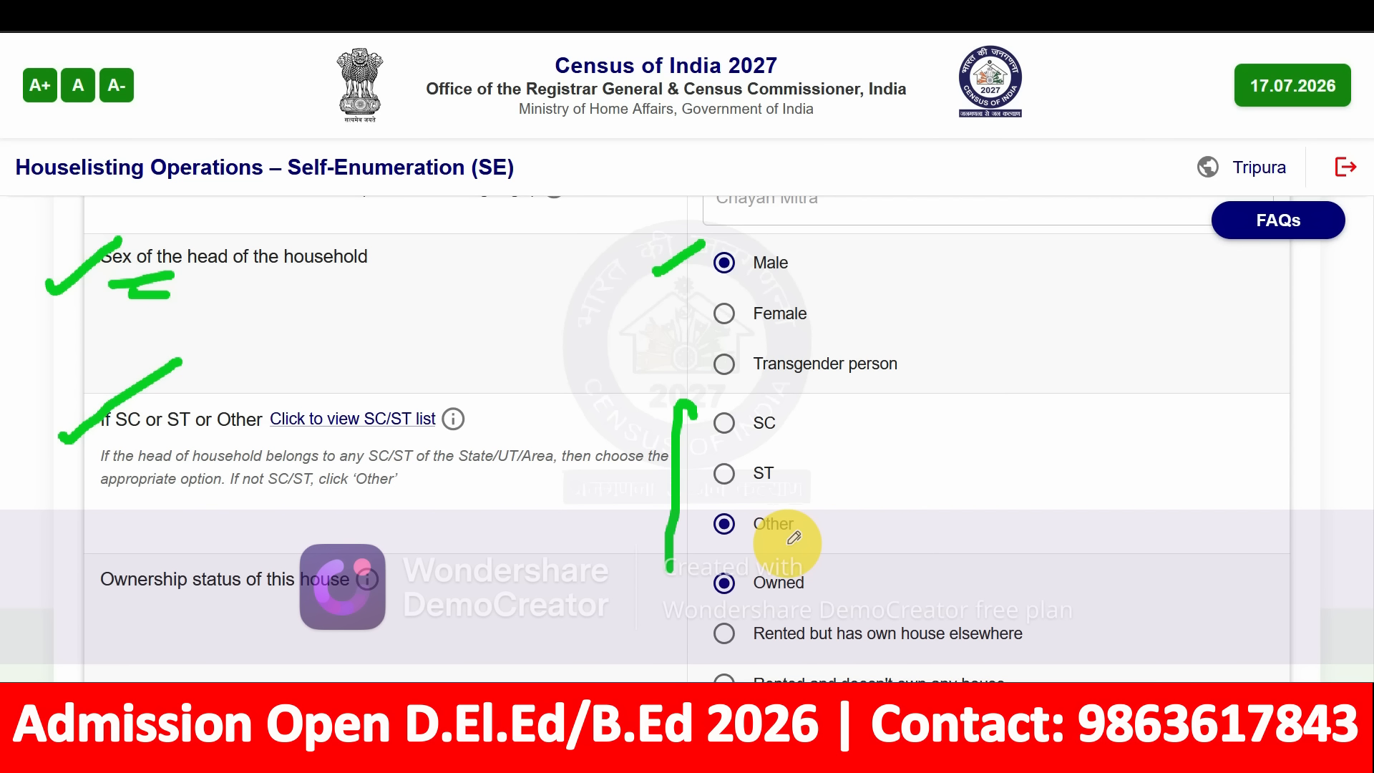
{"action": "left_click_drag", "start_coordinate": [798, 536], "coordinate": [876, 490]}
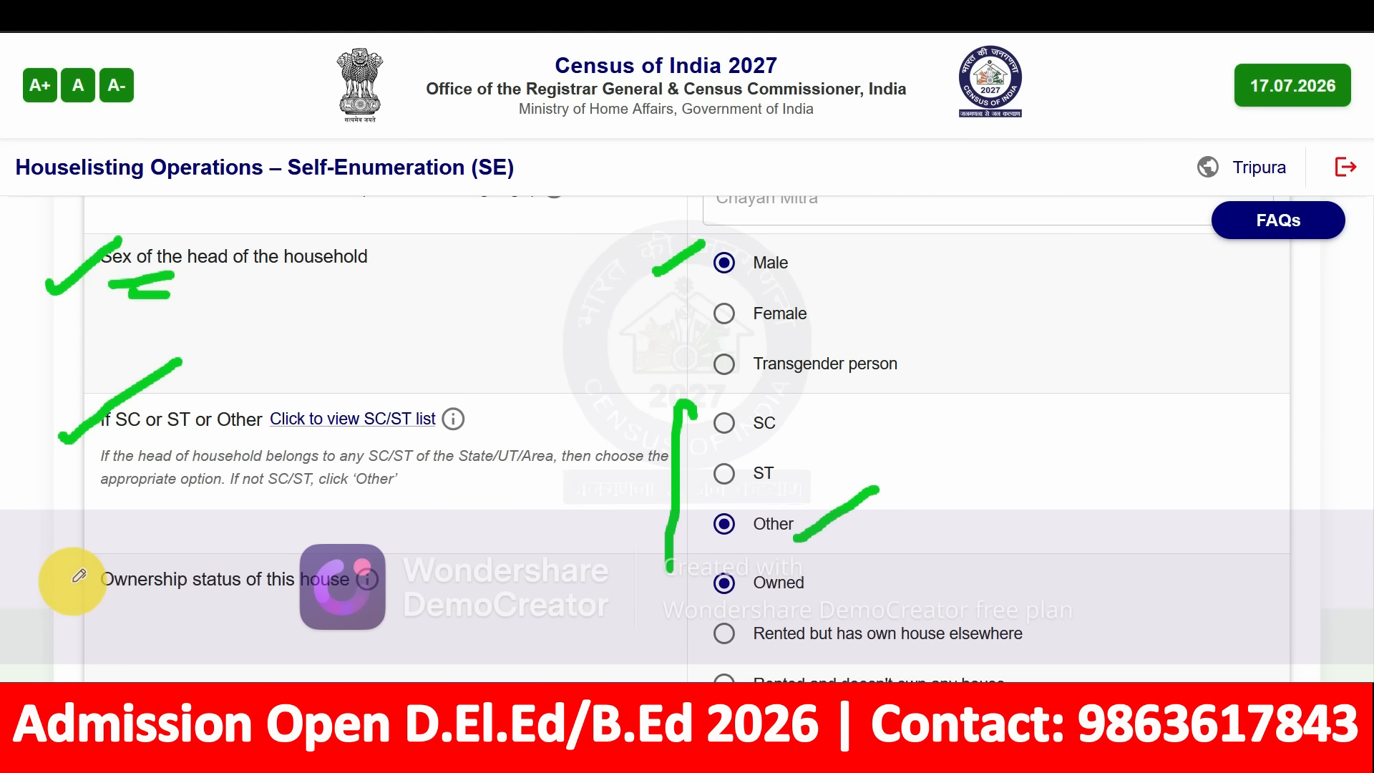
Tick the house ownership status question, Owned and Rented but has own house elsewhere in green, and clear all annotations.
{"action": "left_click_drag", "start_coordinate": [44, 581], "coordinate": [180, 492]}
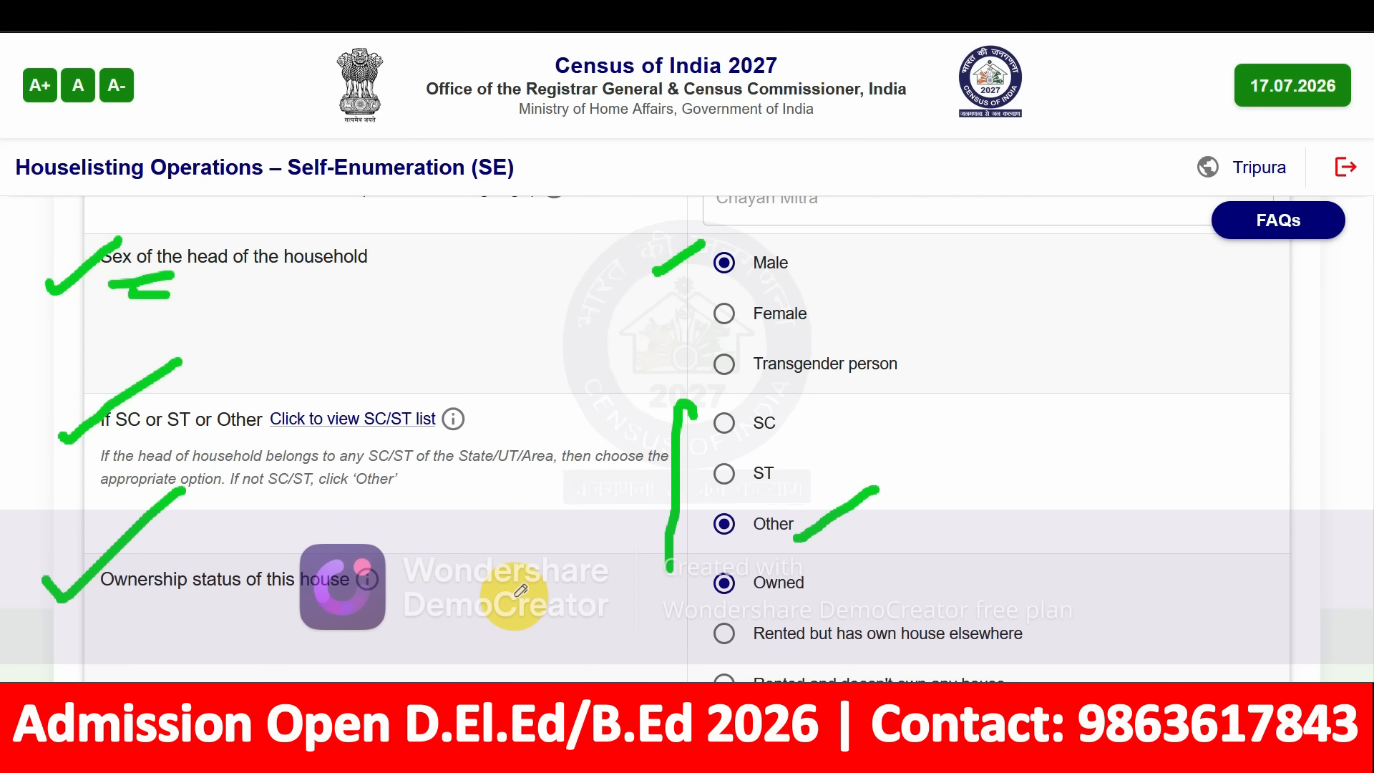
{"action": "left_click_drag", "start_coordinate": [652, 600], "coordinate": [698, 583]}
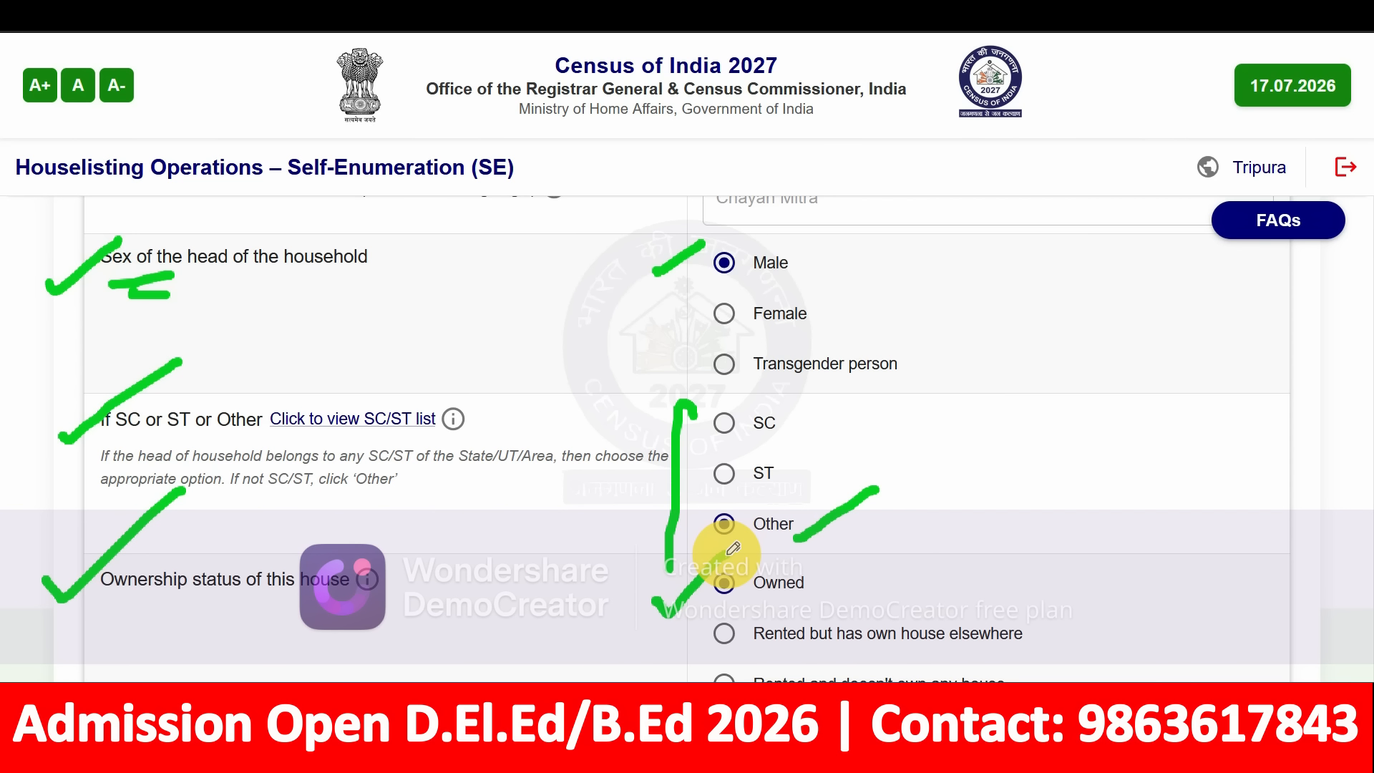
{"action": "left_click_drag", "start_coordinate": [673, 639], "coordinate": [740, 599]}
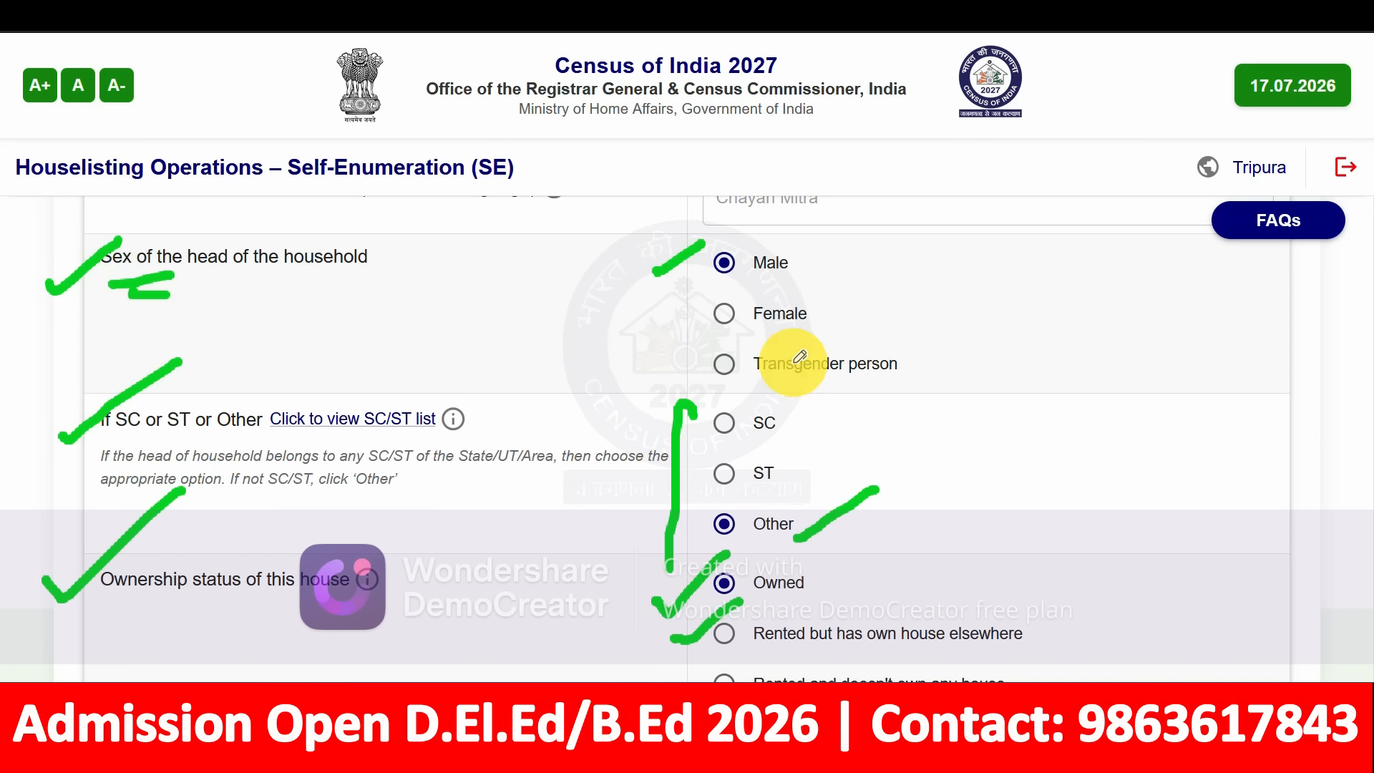
{"action": "left_click_drag", "start_coordinate": [826, 581], "coordinate": [881, 561]}
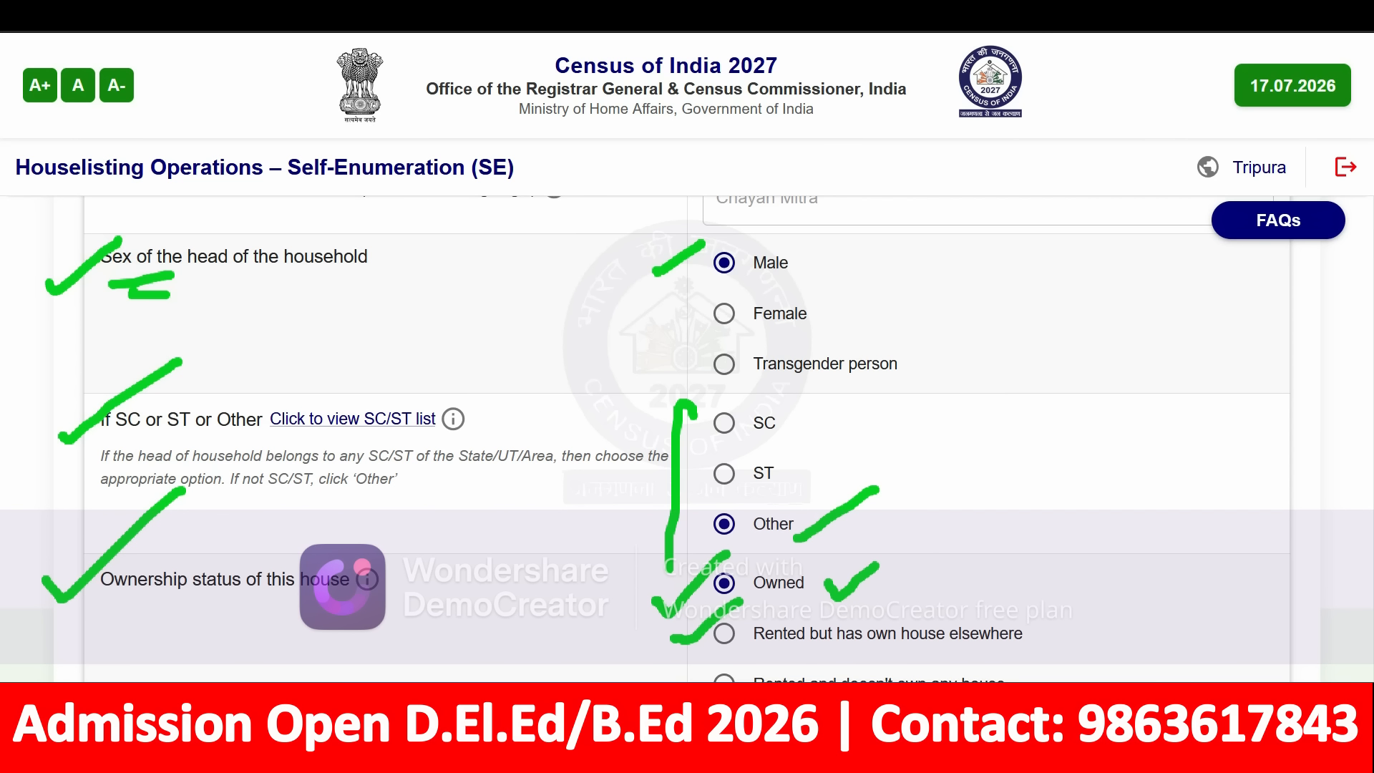
{"action": "key", "text": "Escape"}
Tick the dwelling rooms and married couples questions in green, circle their answers, and clear the annotations.
{"action": "scroll", "coordinate": [579, 245], "scroll_direction": "down", "scroll_amount": 5}
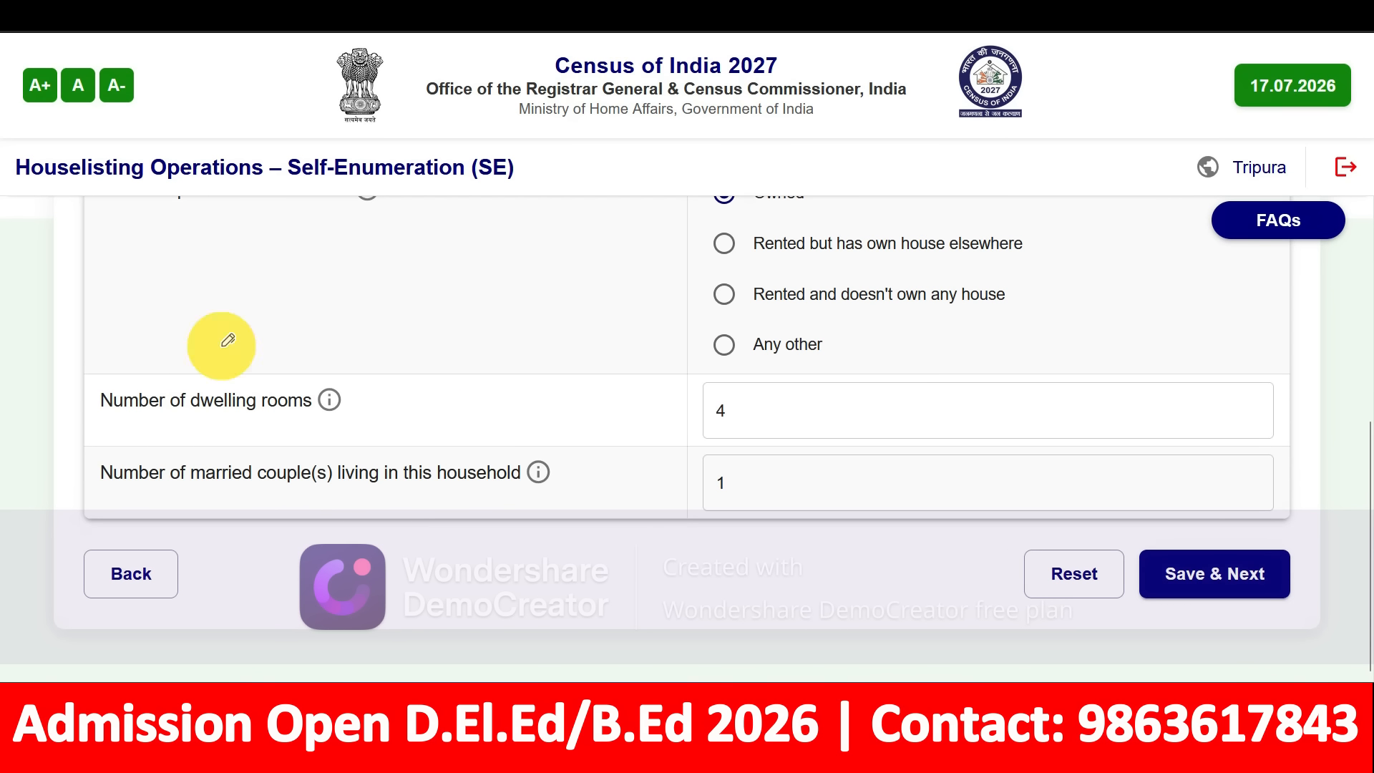
{"action": "mouse_move", "coordinate": [60, 403]}
{"action": "left_mouse_down"}
{"action": "mouse_move", "coordinate": [77, 411]}
{"action": "mouse_move", "coordinate": [247, 316]}
{"action": "left_mouse_up"}
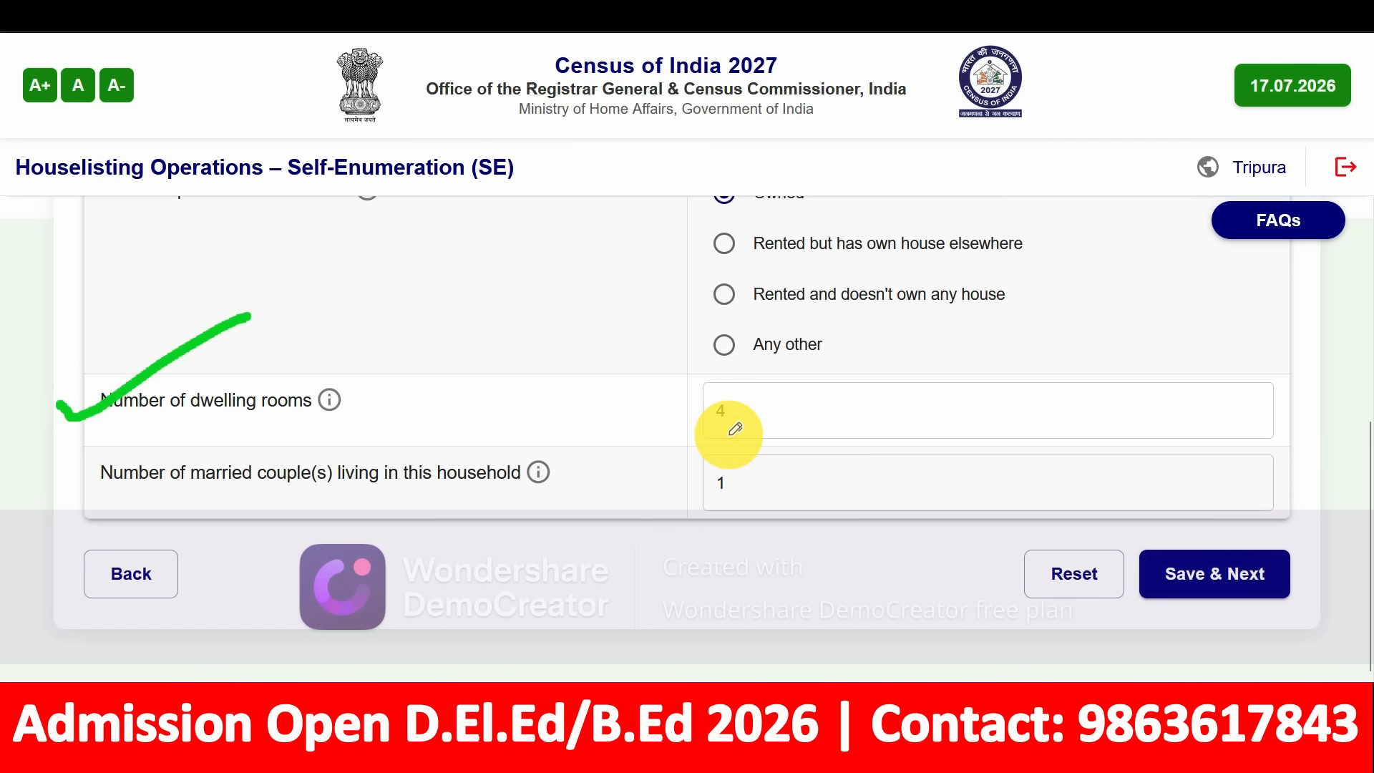
{"action": "mouse_move", "coordinate": [759, 391]}
{"action": "left_mouse_down"}
{"action": "mouse_move", "coordinate": [696, 400]}
{"action": "mouse_move", "coordinate": [754, 436]}
{"action": "mouse_move", "coordinate": [764, 376]}
{"action": "left_mouse_up"}
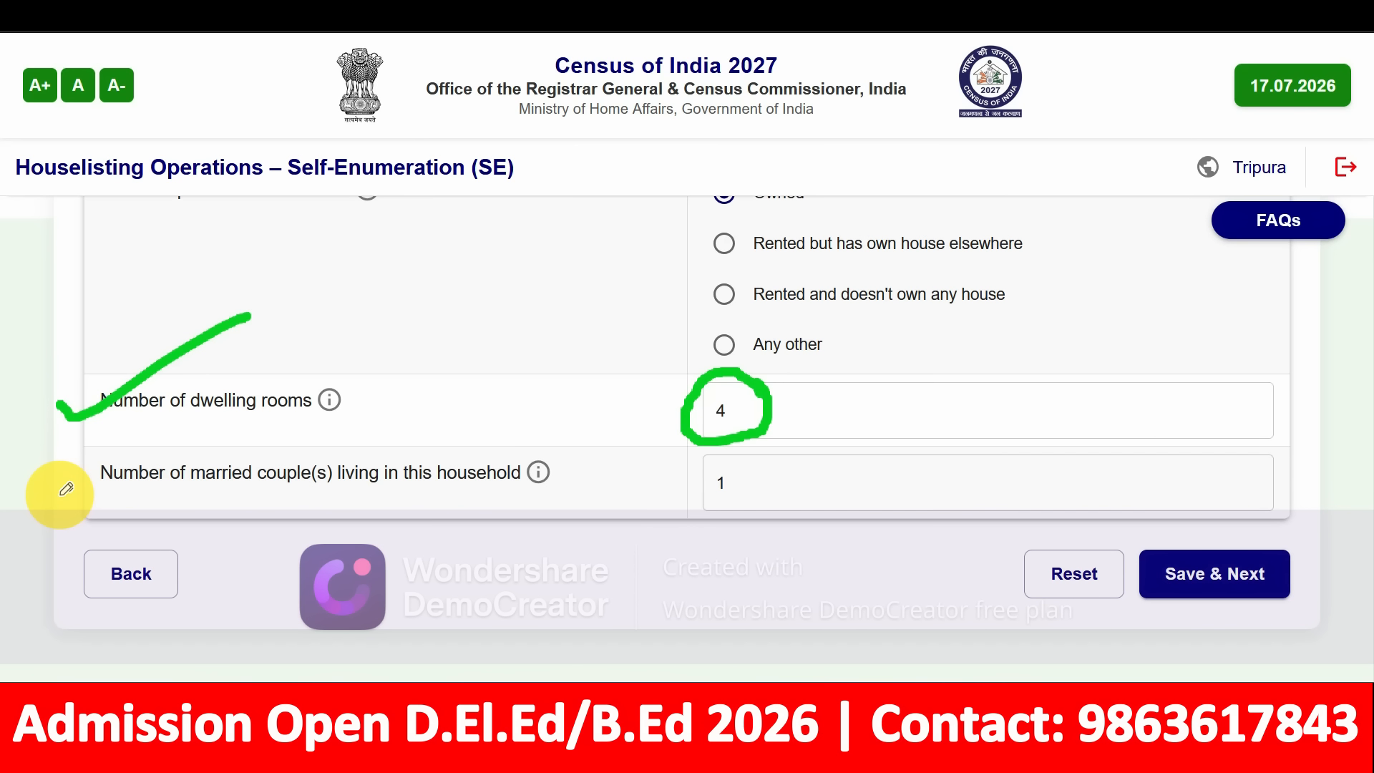
{"action": "left_click_drag", "start_coordinate": [57, 492], "coordinate": [247, 388]}
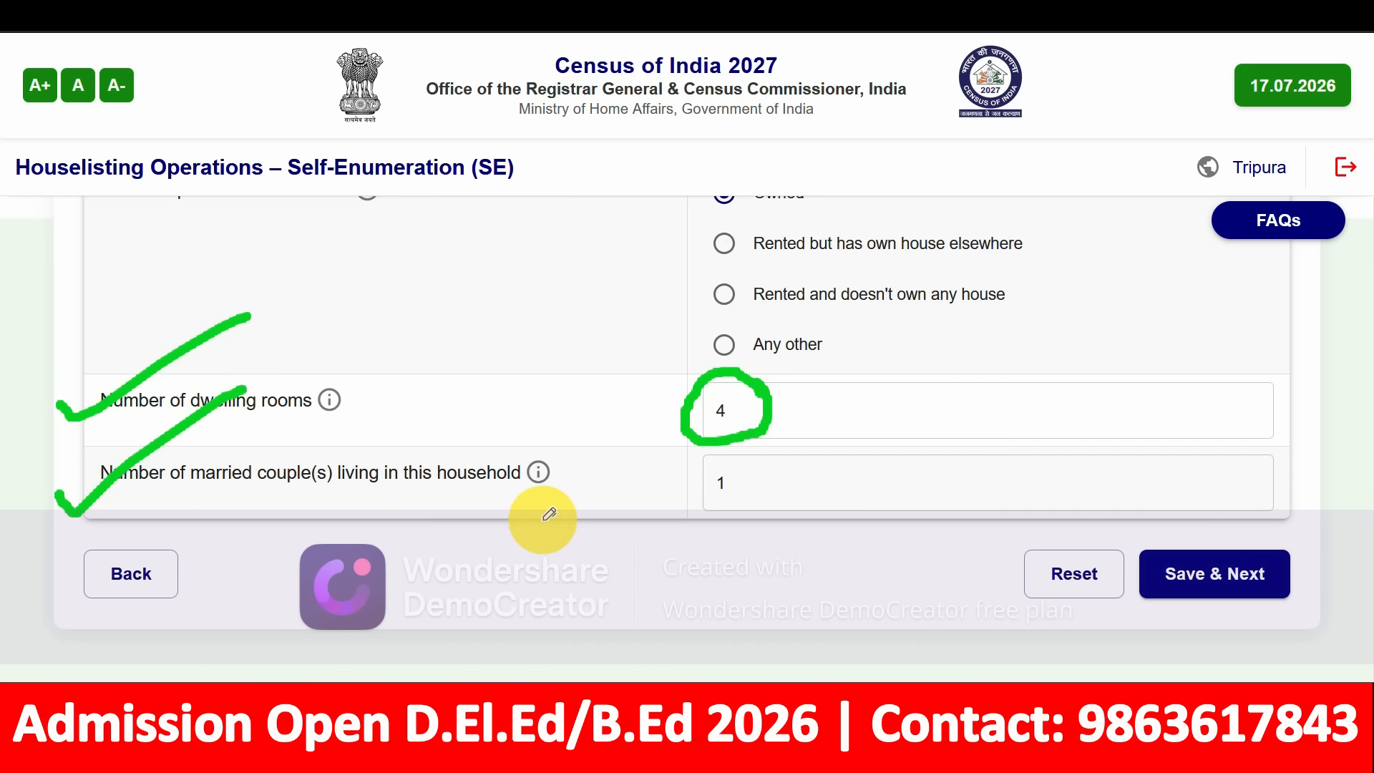
{"action": "mouse_move", "coordinate": [756, 456]}
{"action": "left_mouse_down"}
{"action": "mouse_move", "coordinate": [702, 450]}
{"action": "mouse_move", "coordinate": [687, 491]}
{"action": "mouse_move", "coordinate": [744, 509]}
{"action": "mouse_move", "coordinate": [767, 456]}
{"action": "left_mouse_up"}
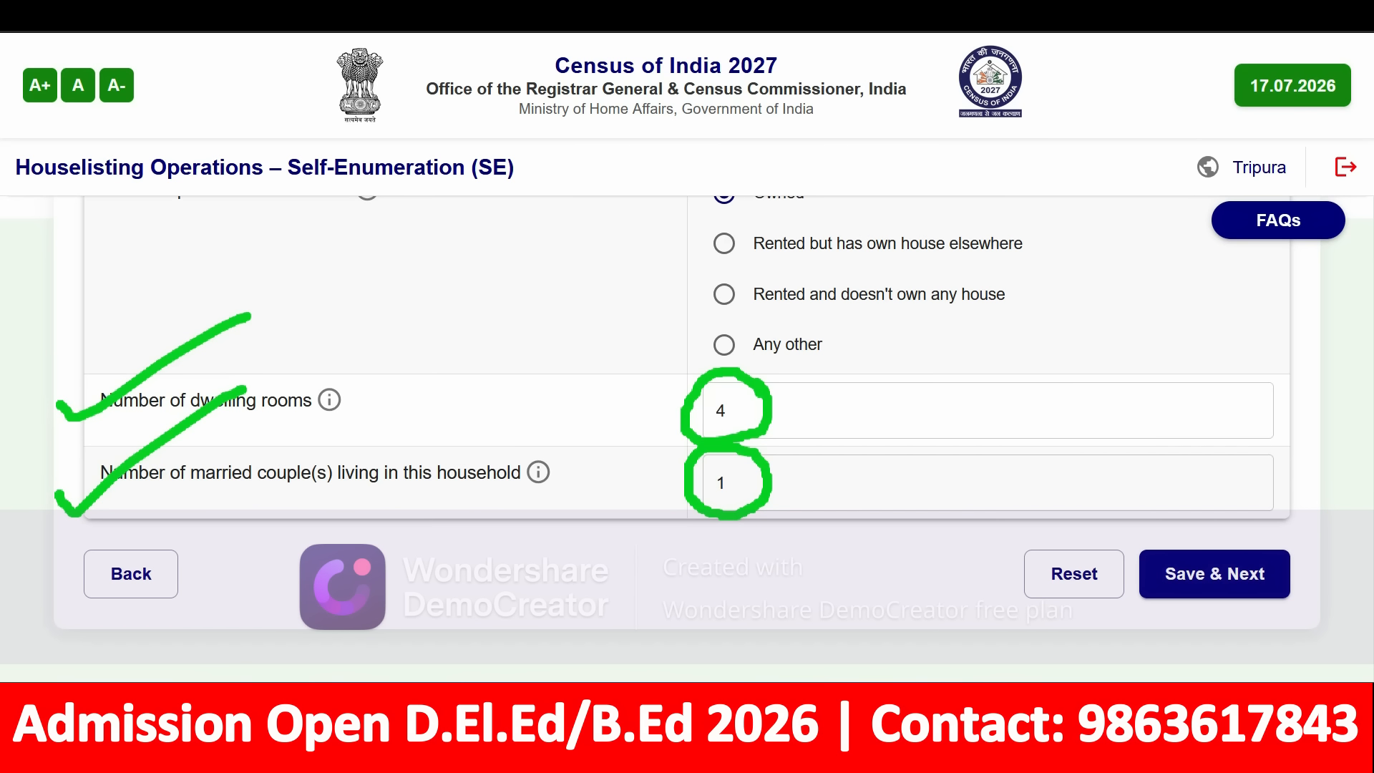
{"action": "key", "text": "Escape"}
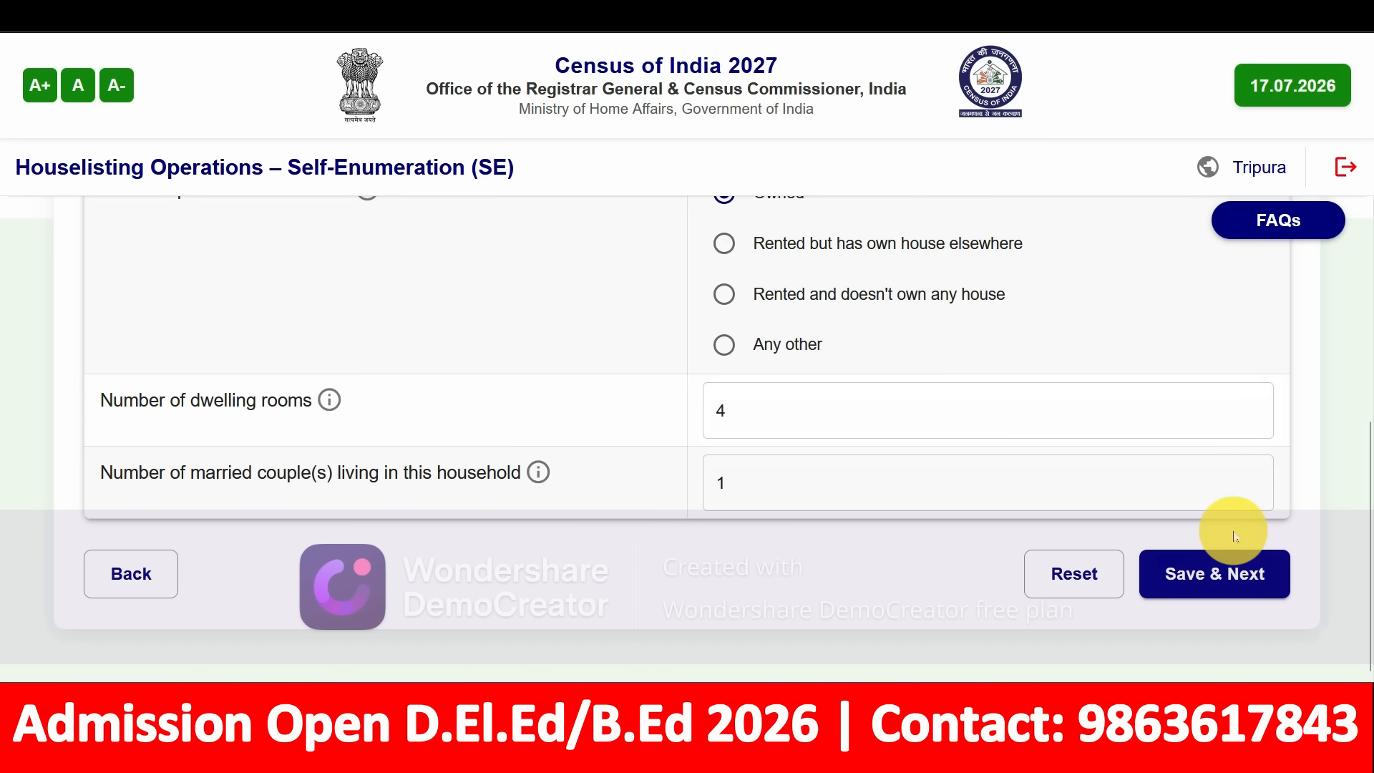
Save the household information and confirm continuing to the amenities.
{"action": "left_click", "coordinate": [1252, 584]}
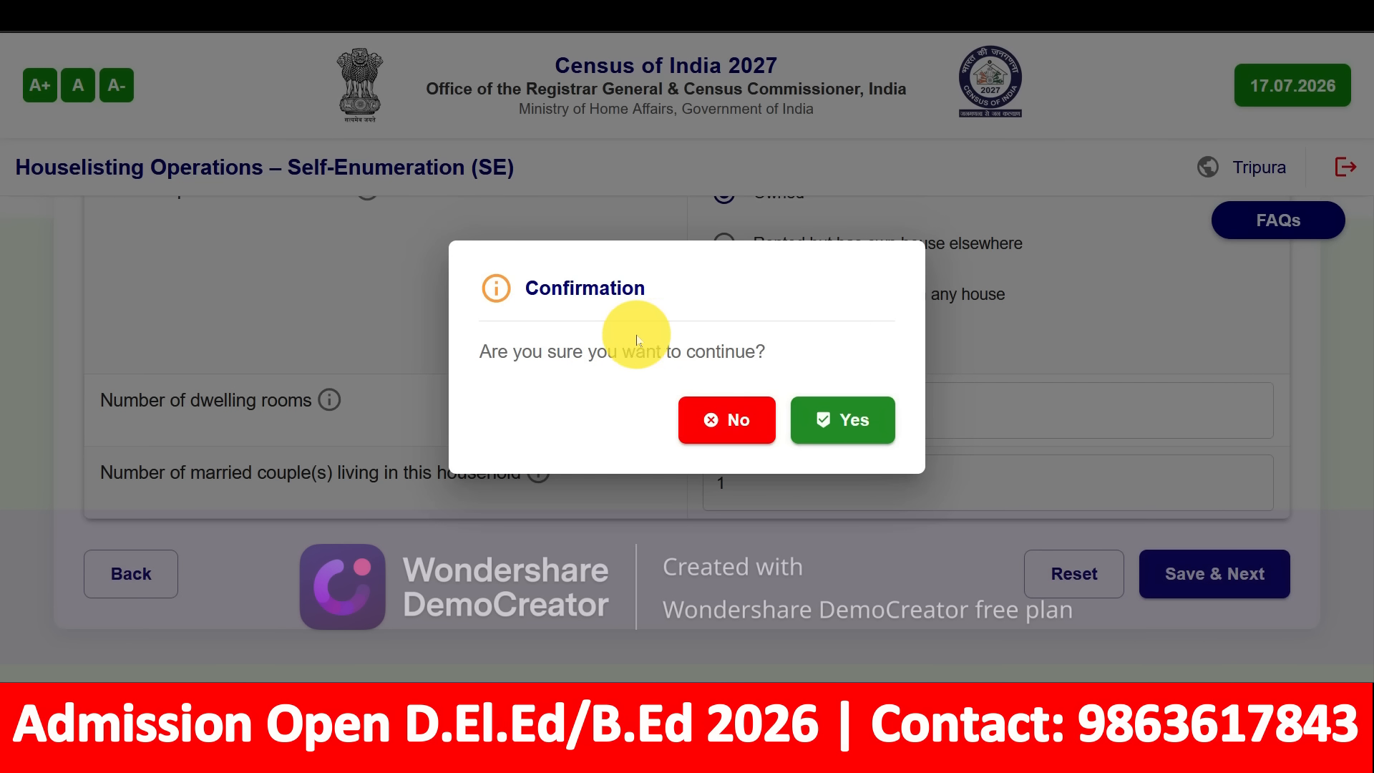
{"action": "left_click", "coordinate": [838, 428]}
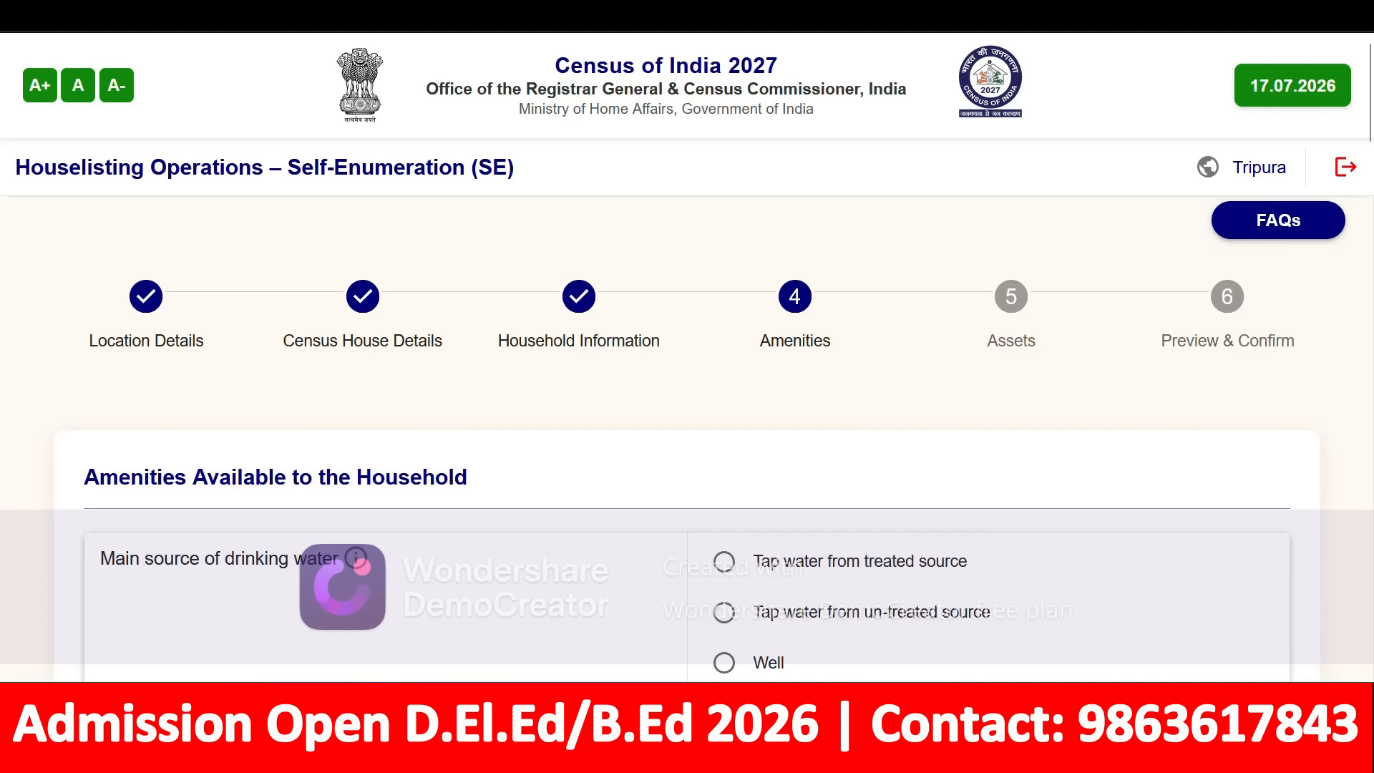
Mark the drinking water source question and its options from treated tap water to Tubewell/ borehole in green, and clear the annotations.
{"action": "scroll", "coordinate": [772, 404], "scroll_direction": "down", "scroll_amount": 2}
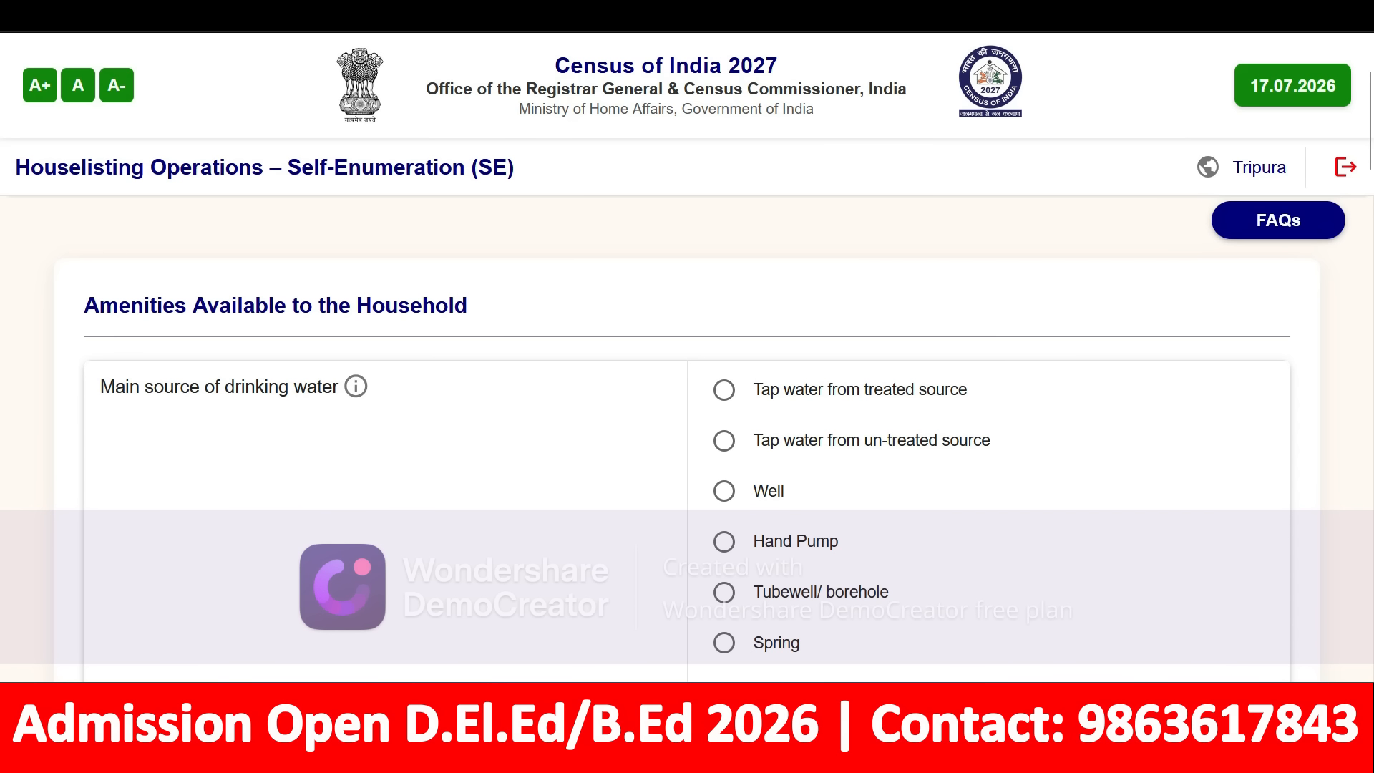
{"action": "mouse_move", "coordinate": [30, 391]}
{"action": "left_mouse_down"}
{"action": "mouse_move", "coordinate": [56, 415]}
{"action": "mouse_move", "coordinate": [132, 358]}
{"action": "left_mouse_up"}
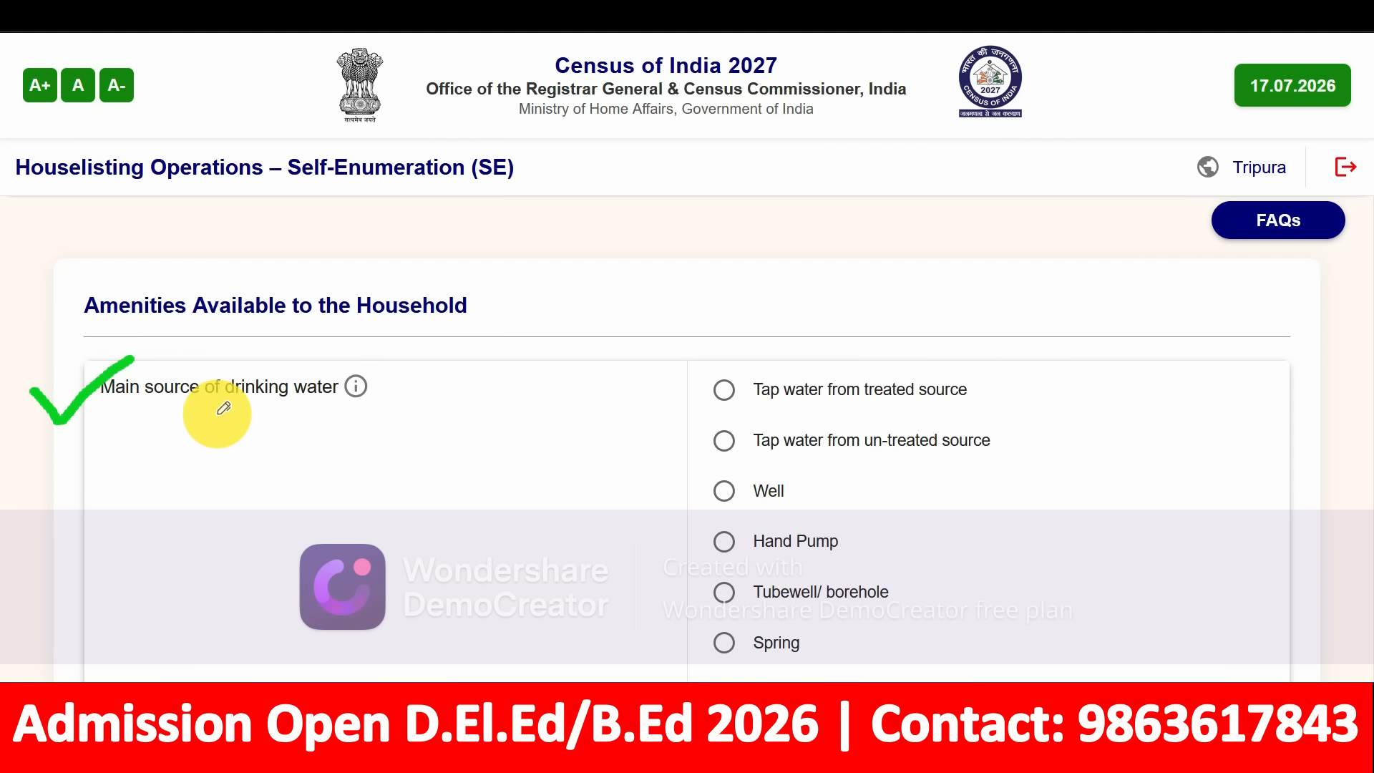
{"action": "left_click_drag", "start_coordinate": [231, 426], "coordinate": [362, 444]}
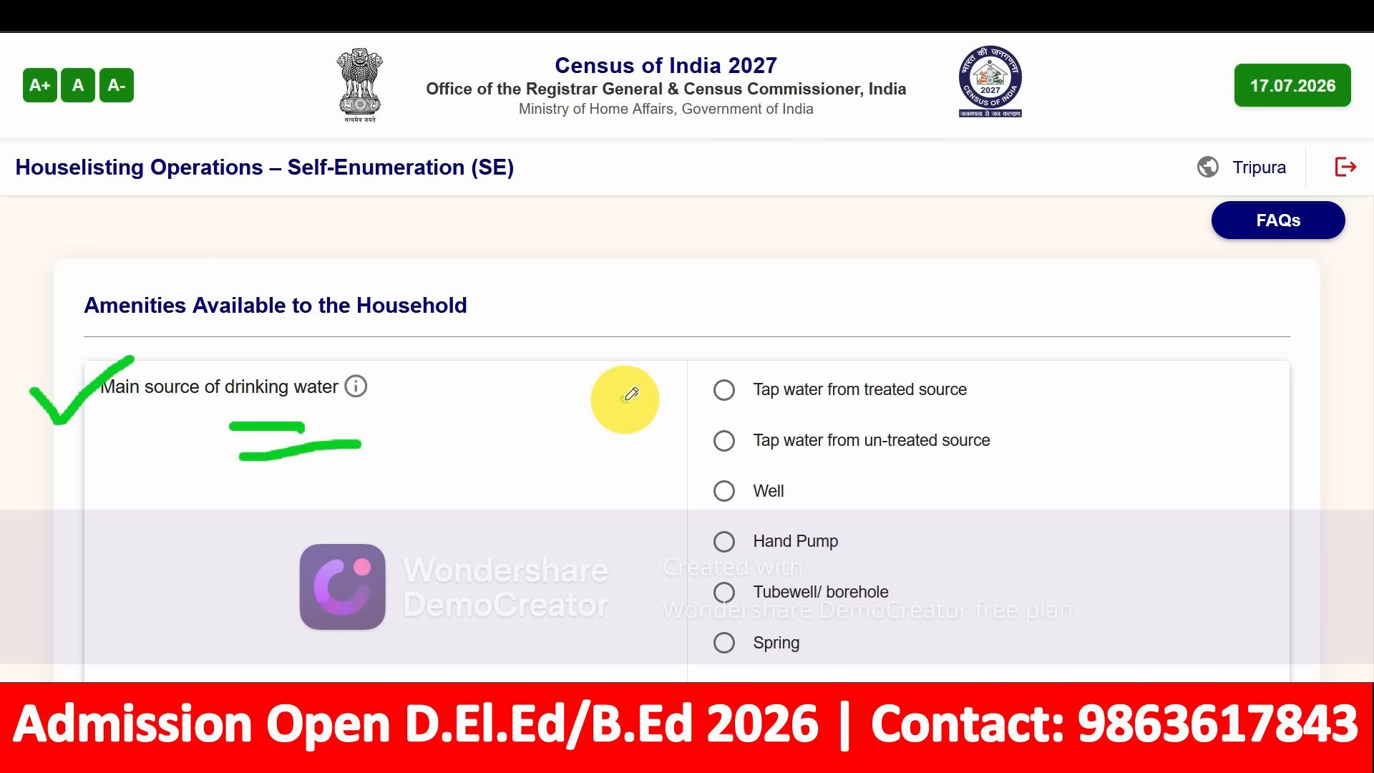
{"action": "left_click_drag", "start_coordinate": [622, 398], "coordinate": [728, 360]}
{"action": "left_click_drag", "start_coordinate": [623, 492], "coordinate": [742, 433]}
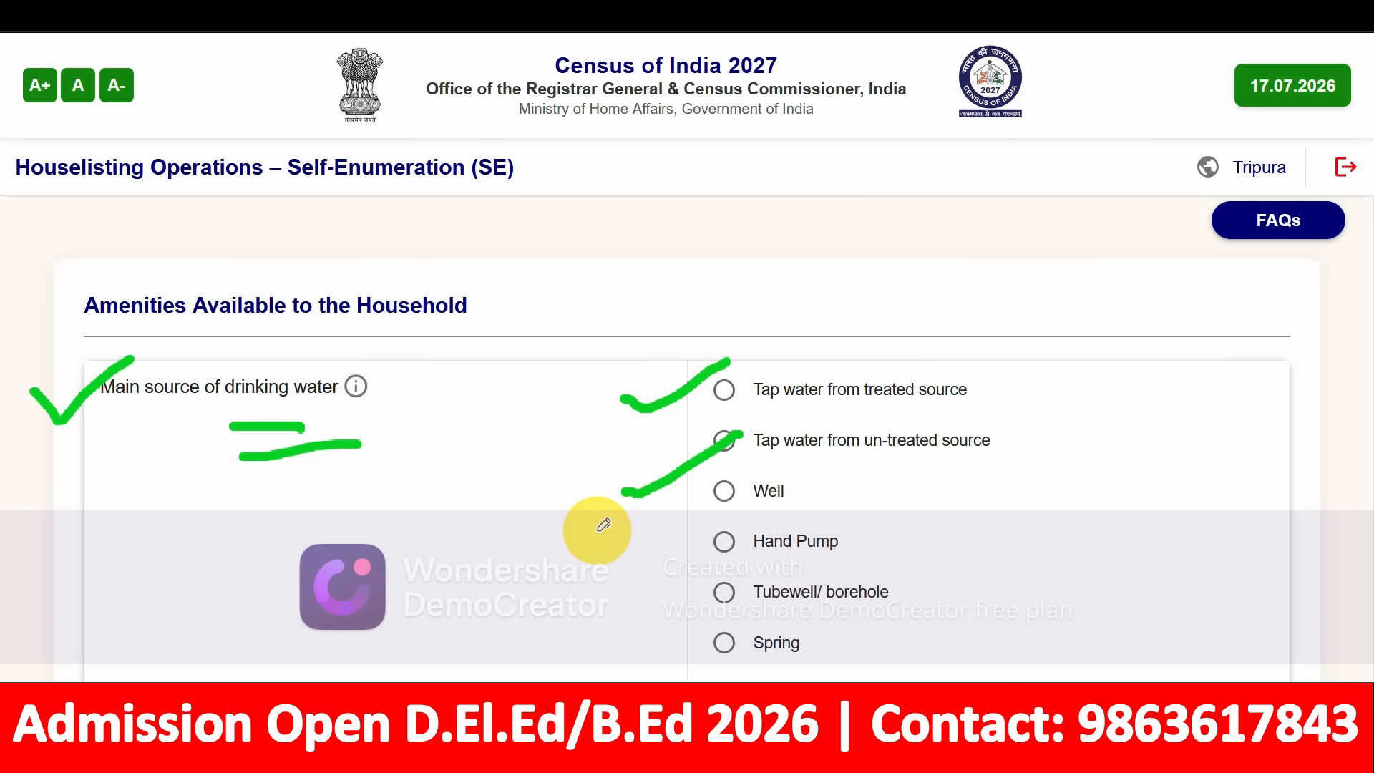
{"action": "left_click_drag", "start_coordinate": [674, 523], "coordinate": [738, 483]}
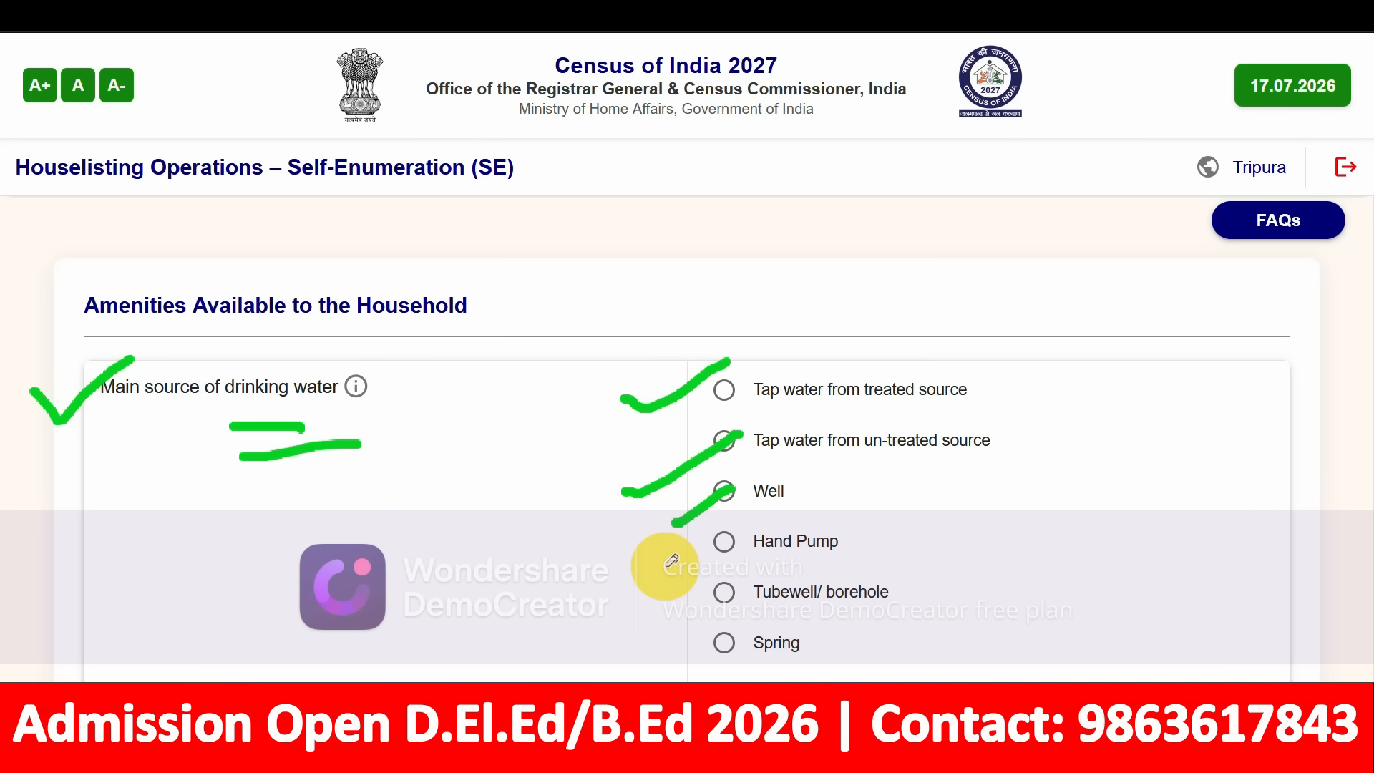
{"action": "left_click_drag", "start_coordinate": [666, 567], "coordinate": [759, 516]}
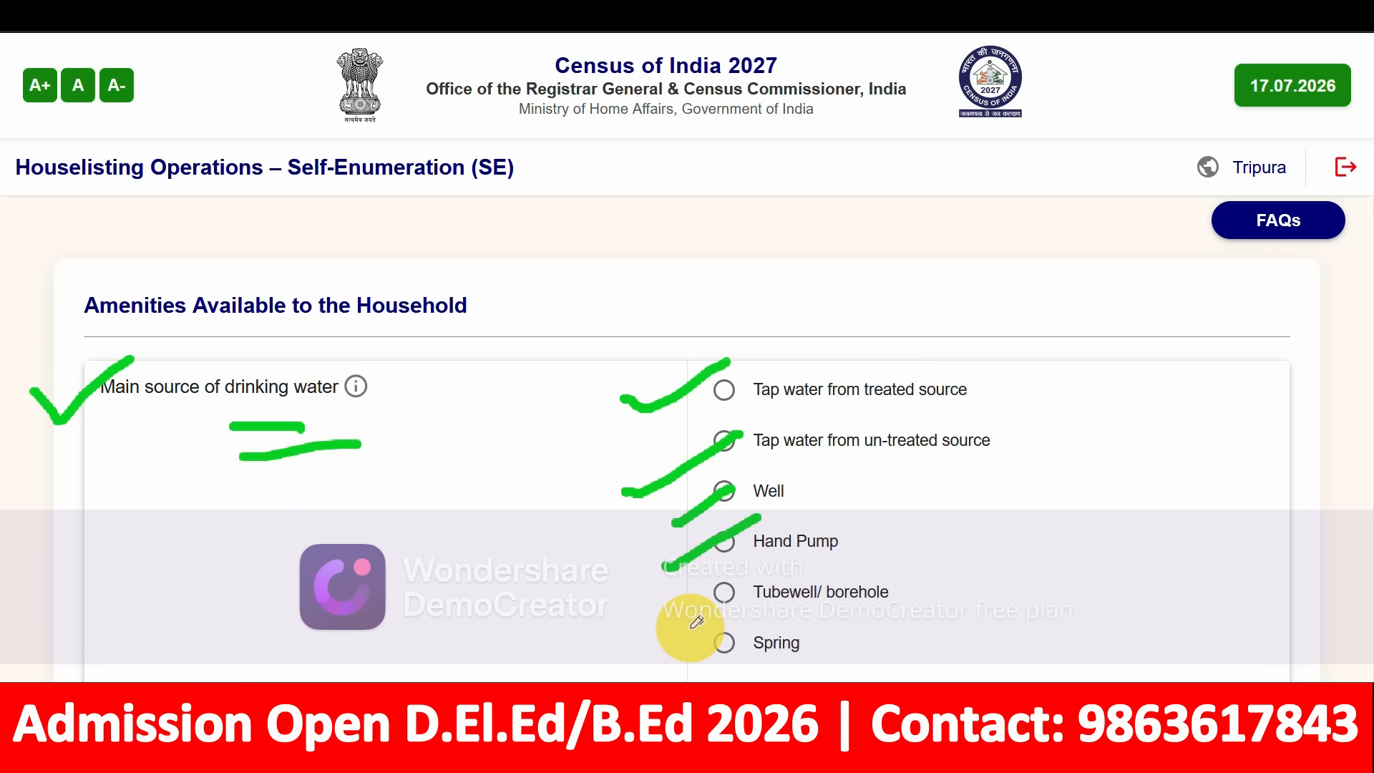
{"action": "left_click_drag", "start_coordinate": [681, 616], "coordinate": [710, 591]}
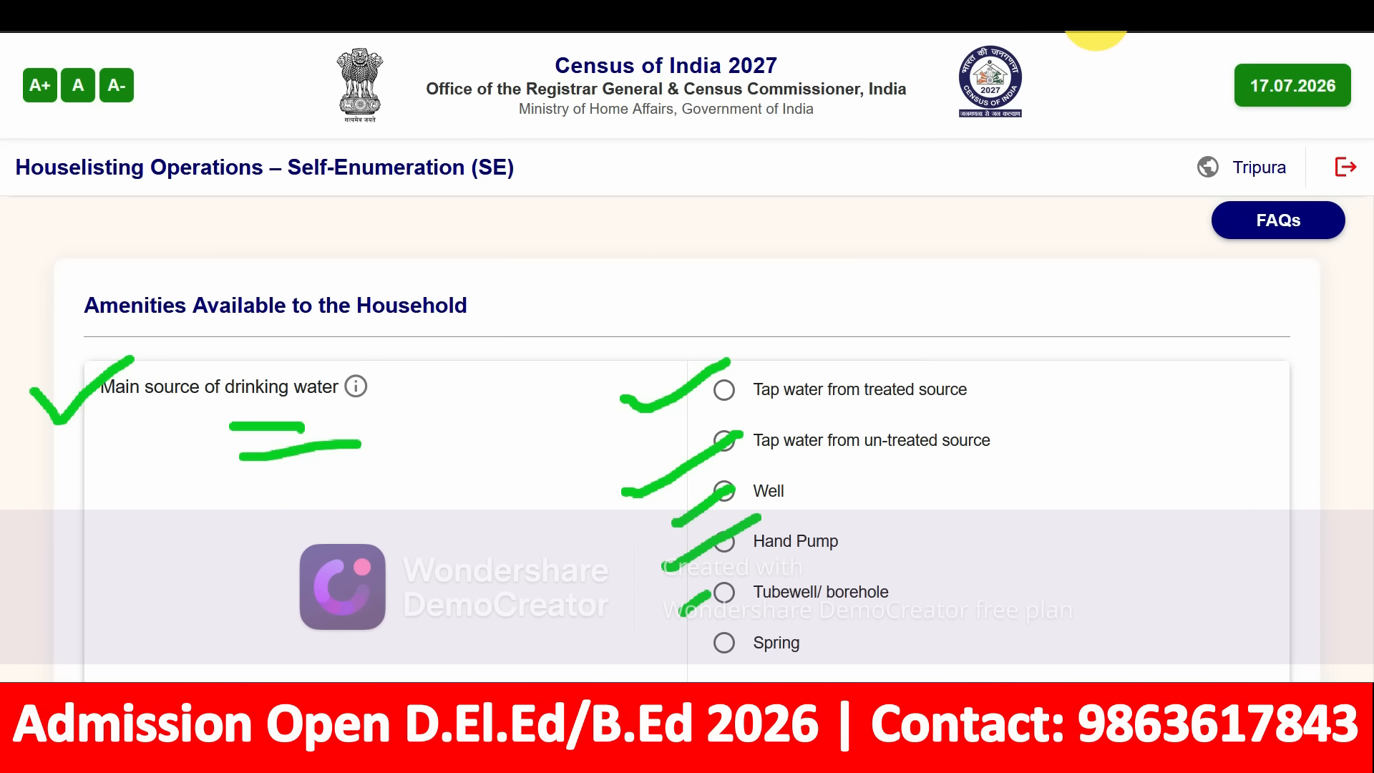
{"action": "left_click", "coordinate": [1095, 17]}
Set the main source of drinking water to Tap water from treated source and its availability to Within premises.
{"action": "scroll", "coordinate": [573, 370], "scroll_direction": "down", "scroll_amount": 5}
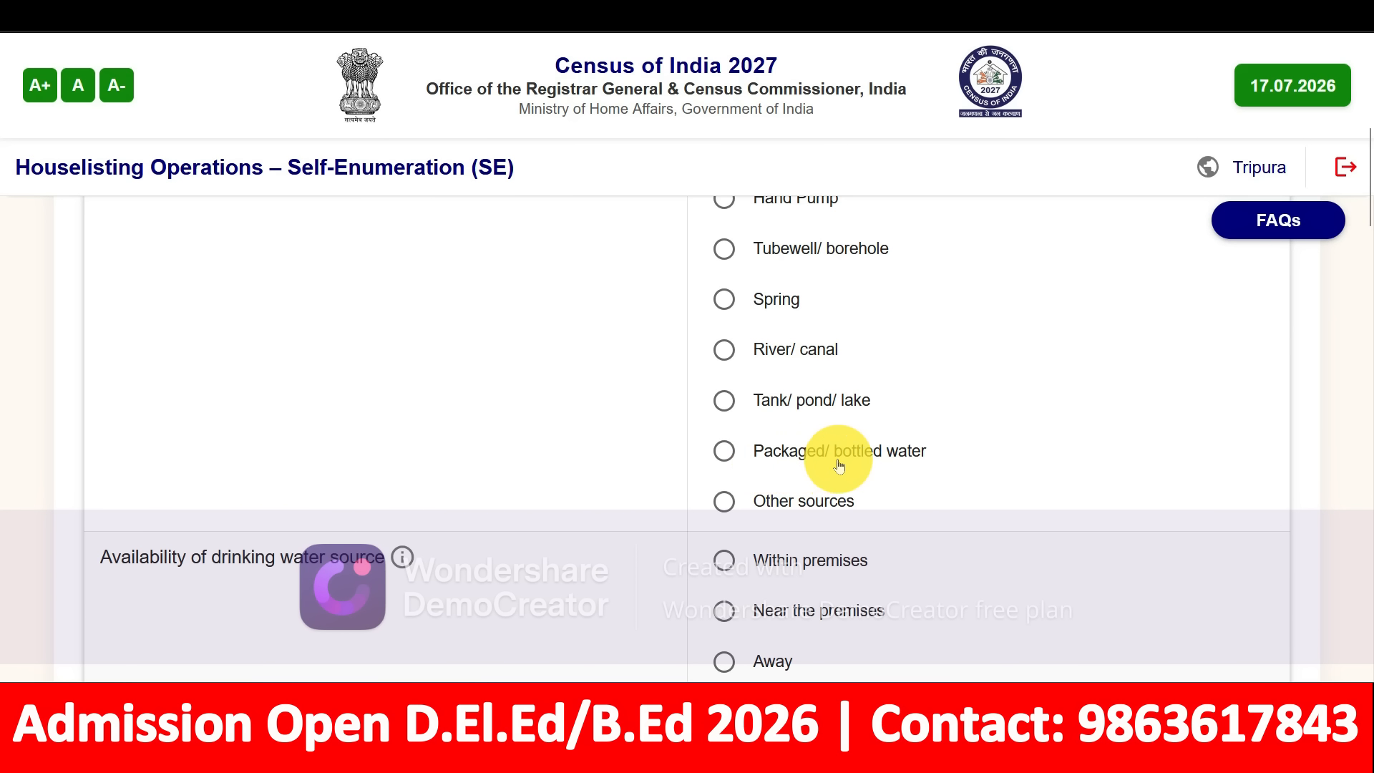
{"action": "scroll", "coordinate": [787, 451], "scroll_direction": "up", "scroll_amount": 2}
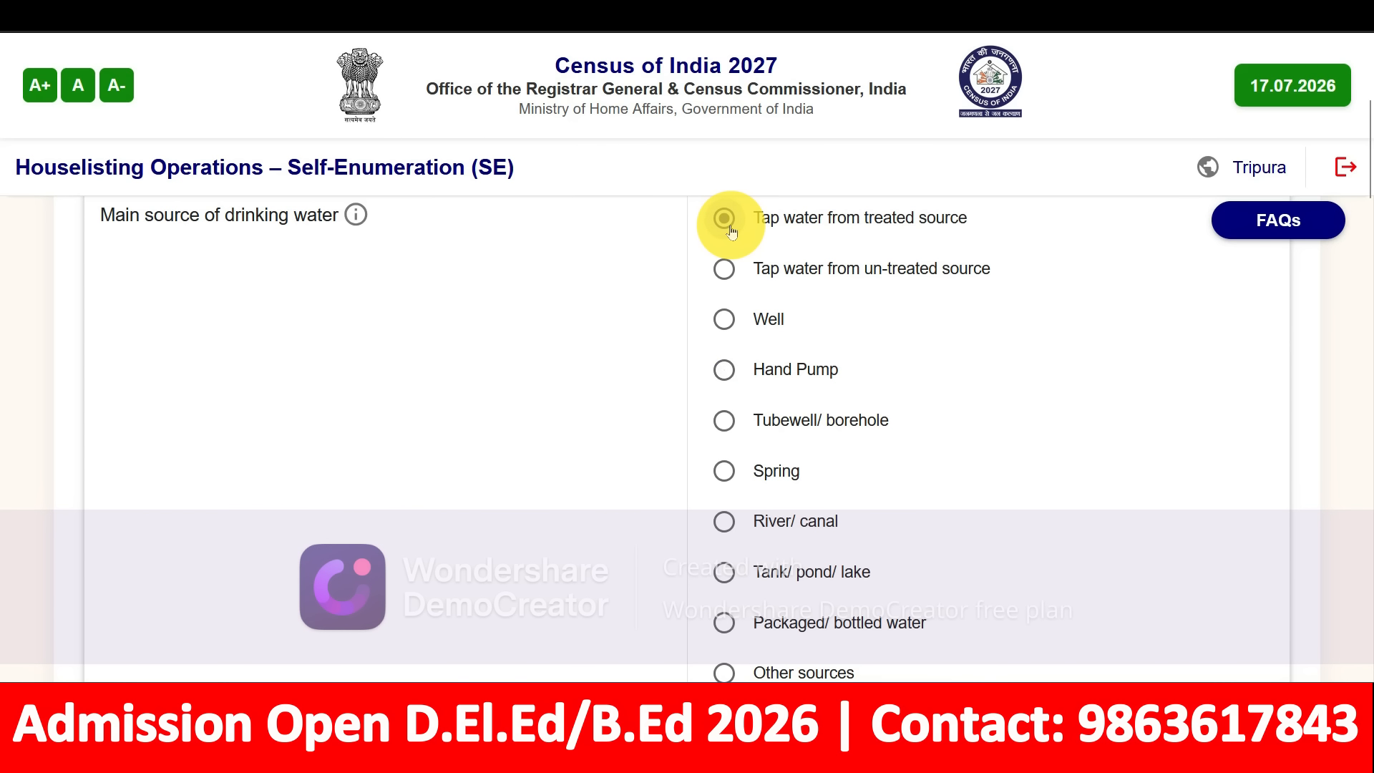
{"action": "scroll", "coordinate": [601, 380], "scroll_direction": "down", "scroll_amount": 4}
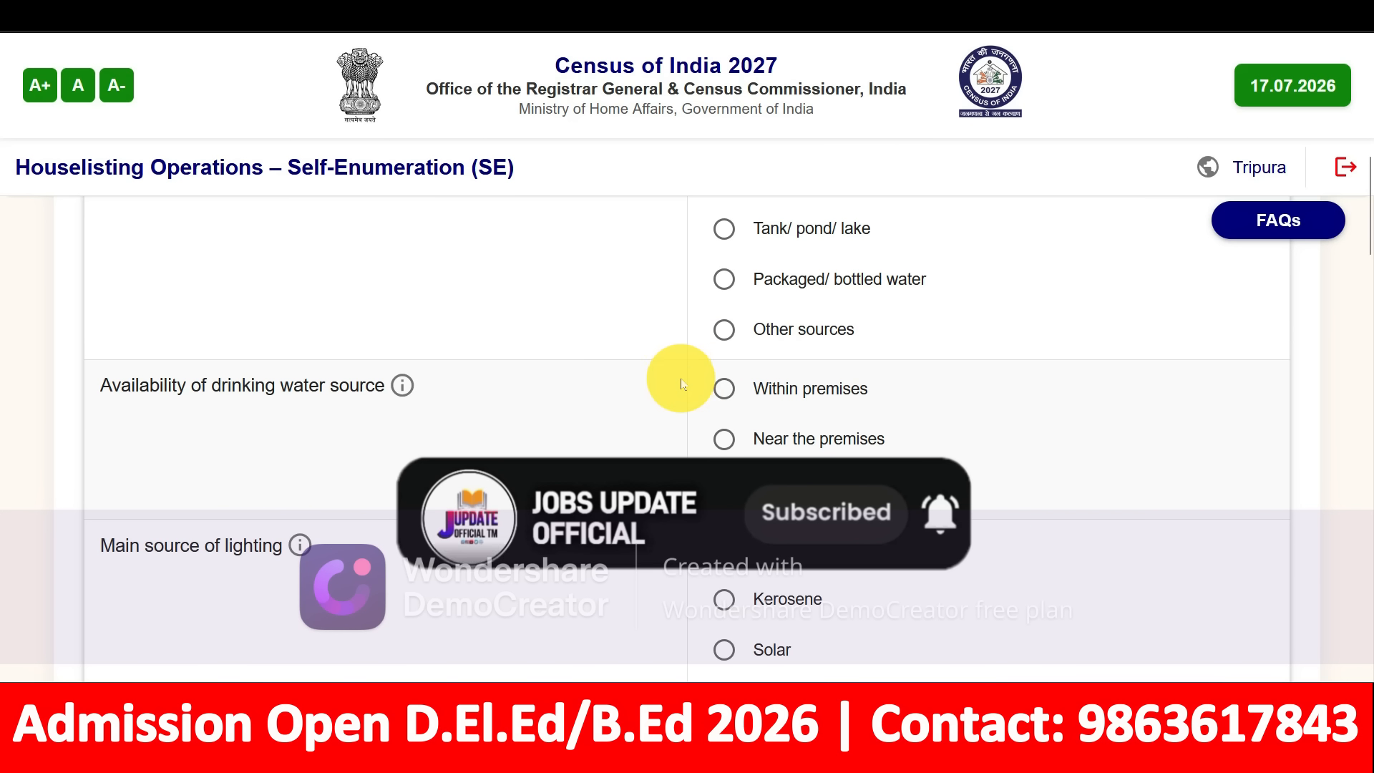
{"action": "scroll", "coordinate": [680, 375], "scroll_direction": "up", "scroll_amount": 2}
{"action": "scroll", "coordinate": [681, 384], "scroll_direction": "down", "scroll_amount": 2}
Set the main source of lighting to Electricity.
{"action": "scroll", "coordinate": [681, 384], "scroll_direction": "down", "scroll_amount": 2}
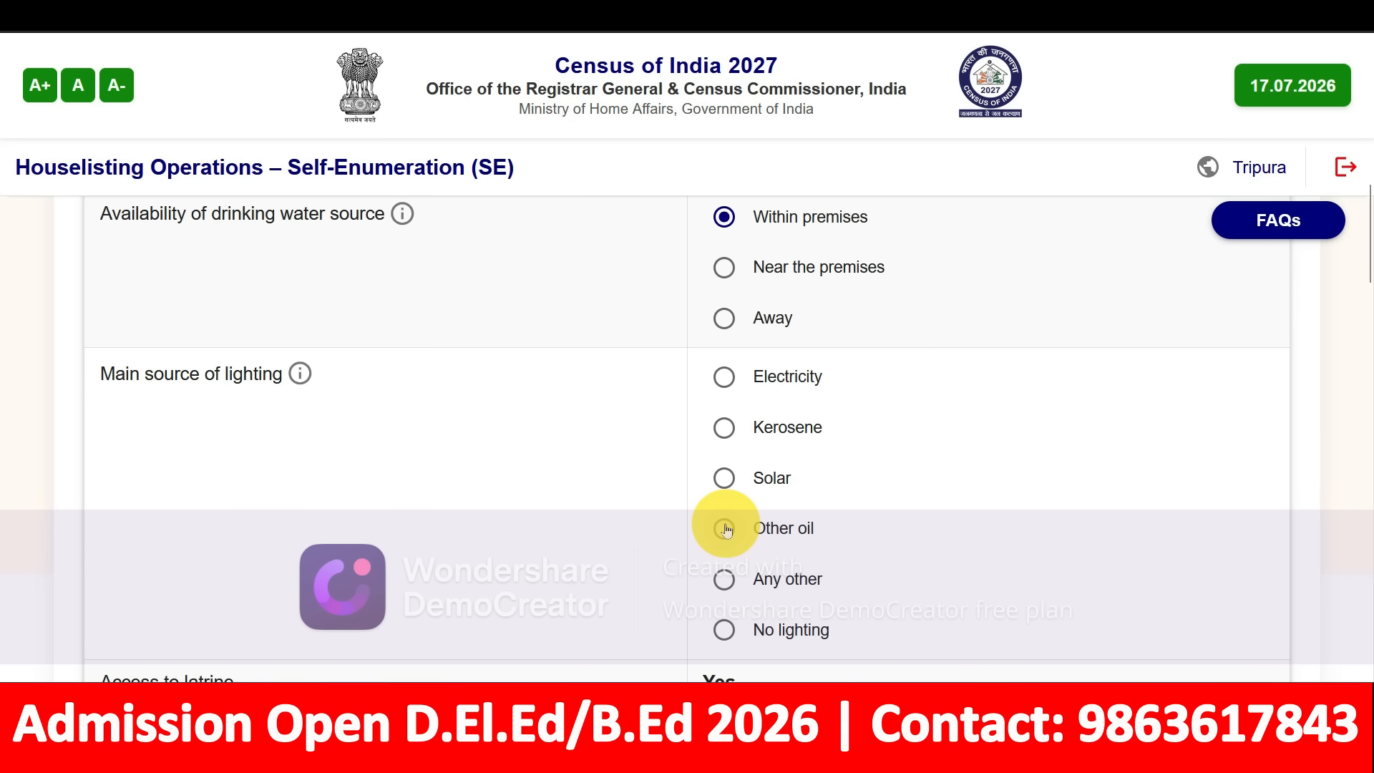
{"action": "left_click", "coordinate": [715, 636]}
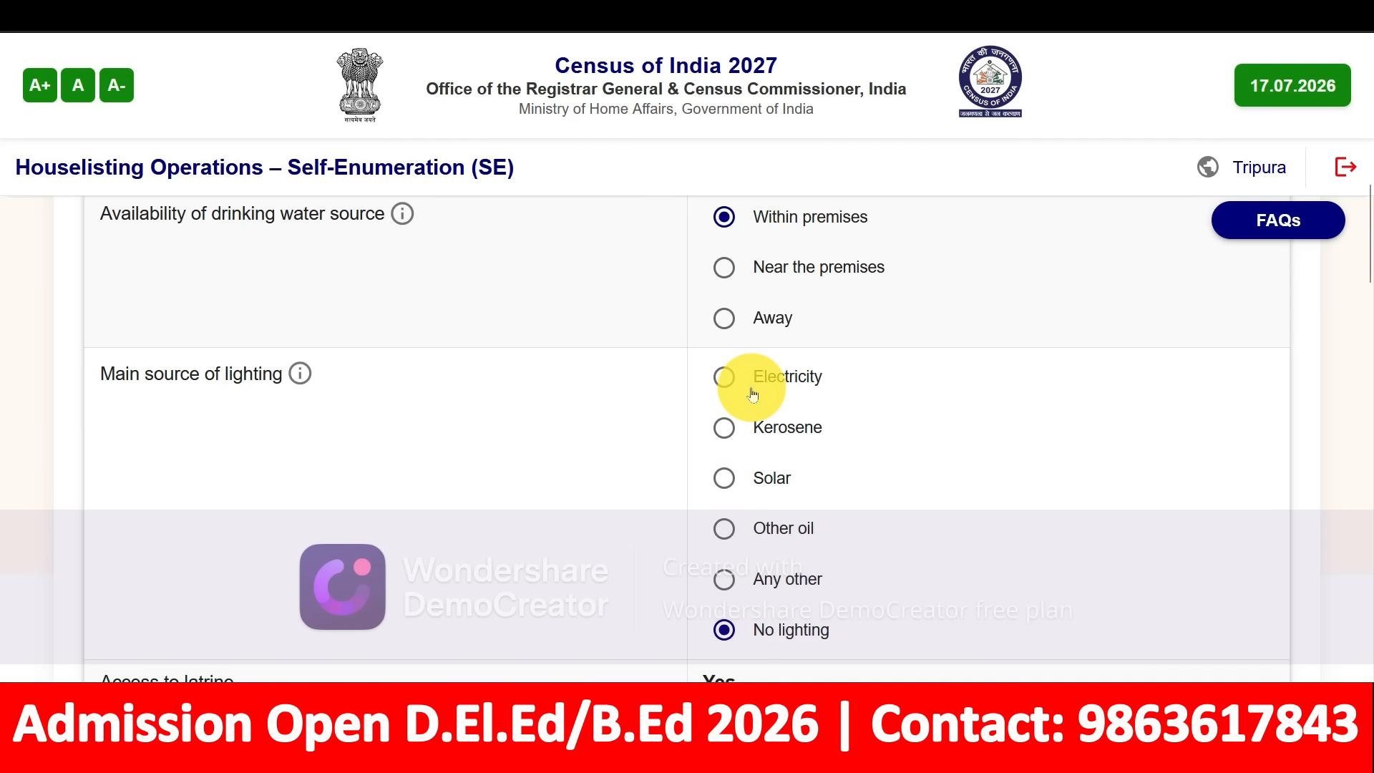
{"action": "left_click", "coordinate": [737, 390]}
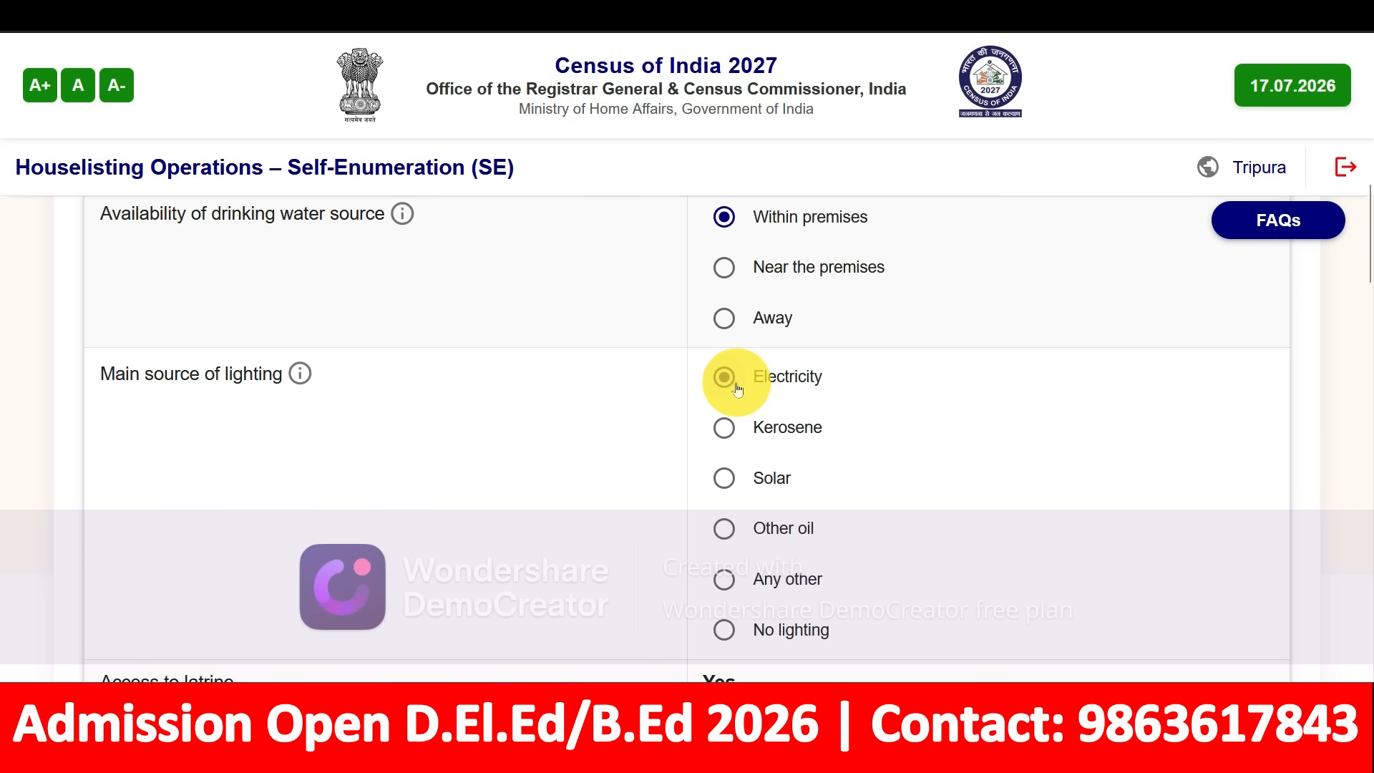
Tick the Access to latrine question and its four options in green, underline Public latrine, and clear the annotations.
{"action": "scroll", "coordinate": [610, 454], "scroll_direction": "down", "scroll_amount": 5}
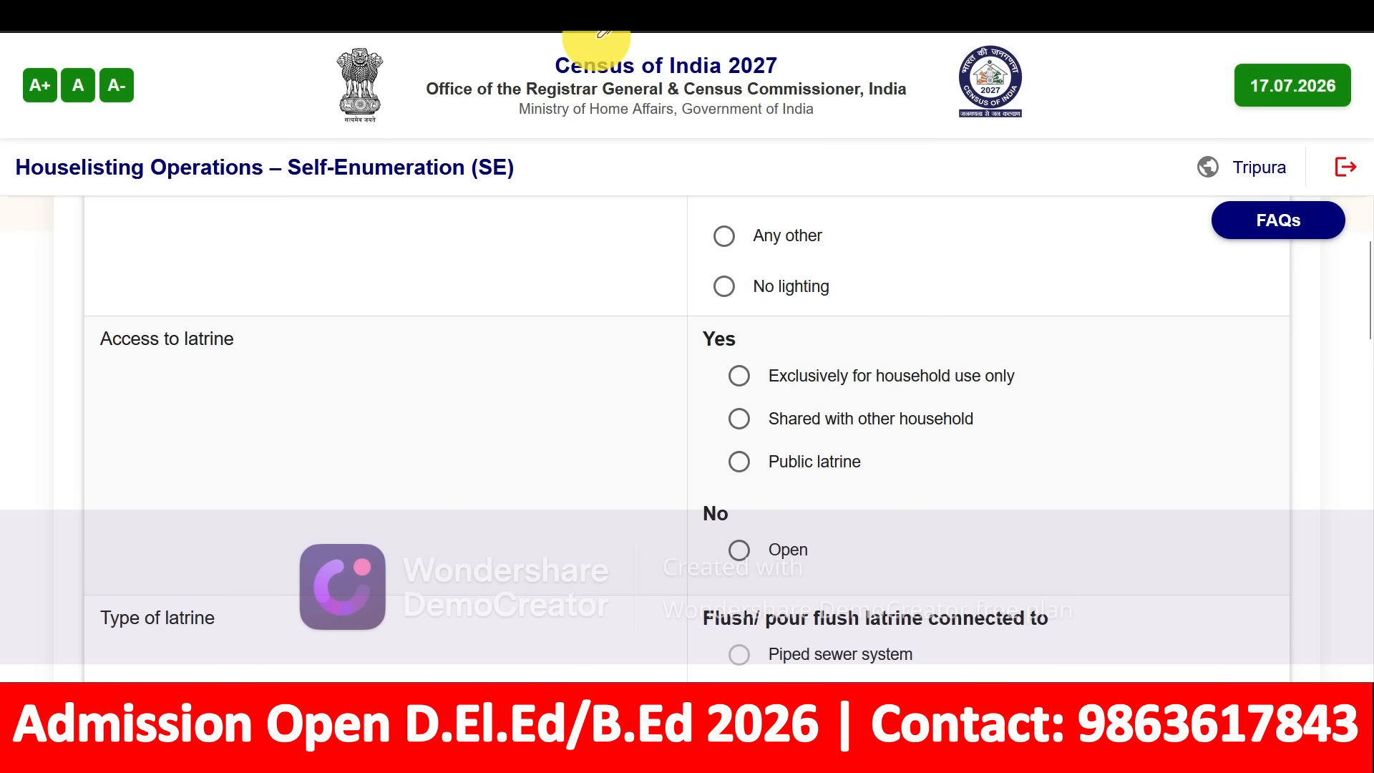
{"action": "mouse_move", "coordinate": [57, 348]}
{"action": "left_mouse_down"}
{"action": "mouse_move", "coordinate": [71, 362]}
{"action": "mouse_move", "coordinate": [215, 288]}
{"action": "left_mouse_up"}
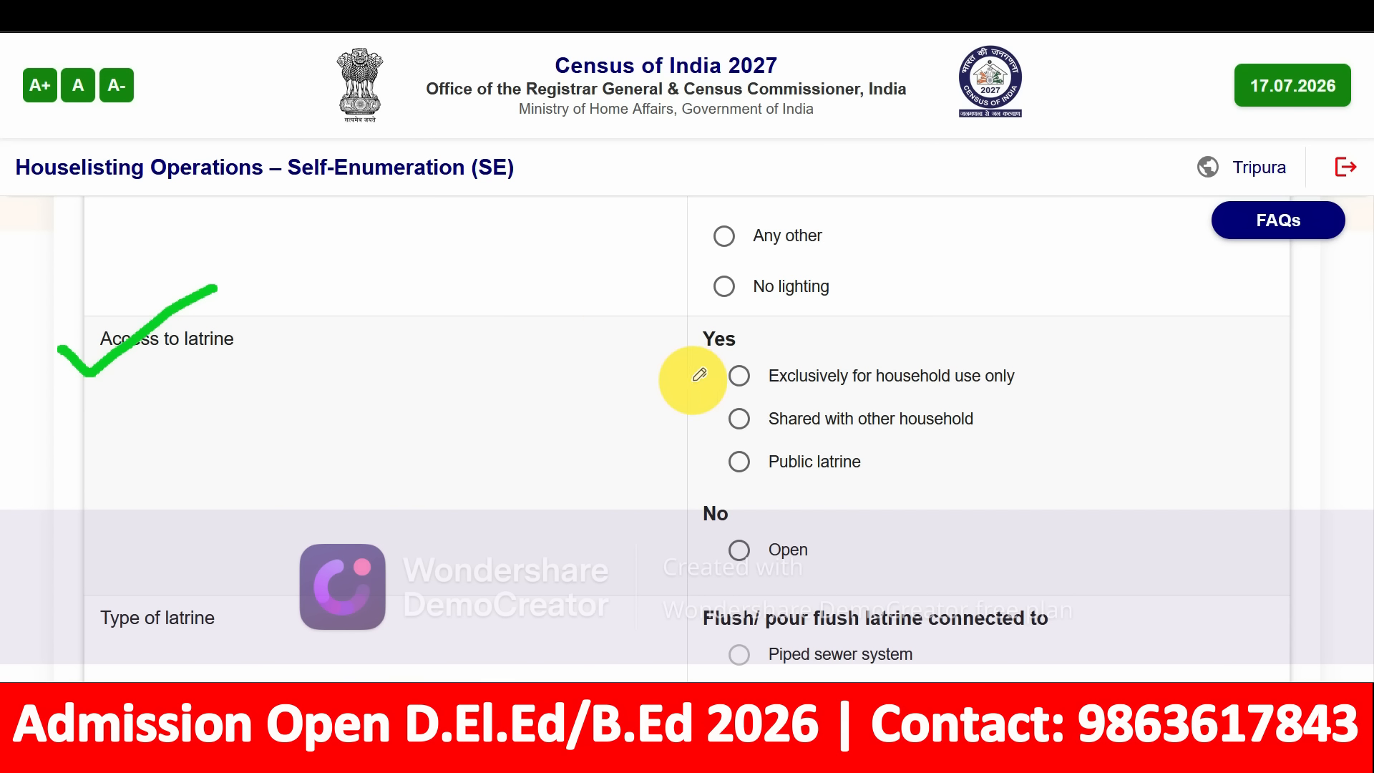
{"action": "left_click_drag", "start_coordinate": [660, 372], "coordinate": [771, 315]}
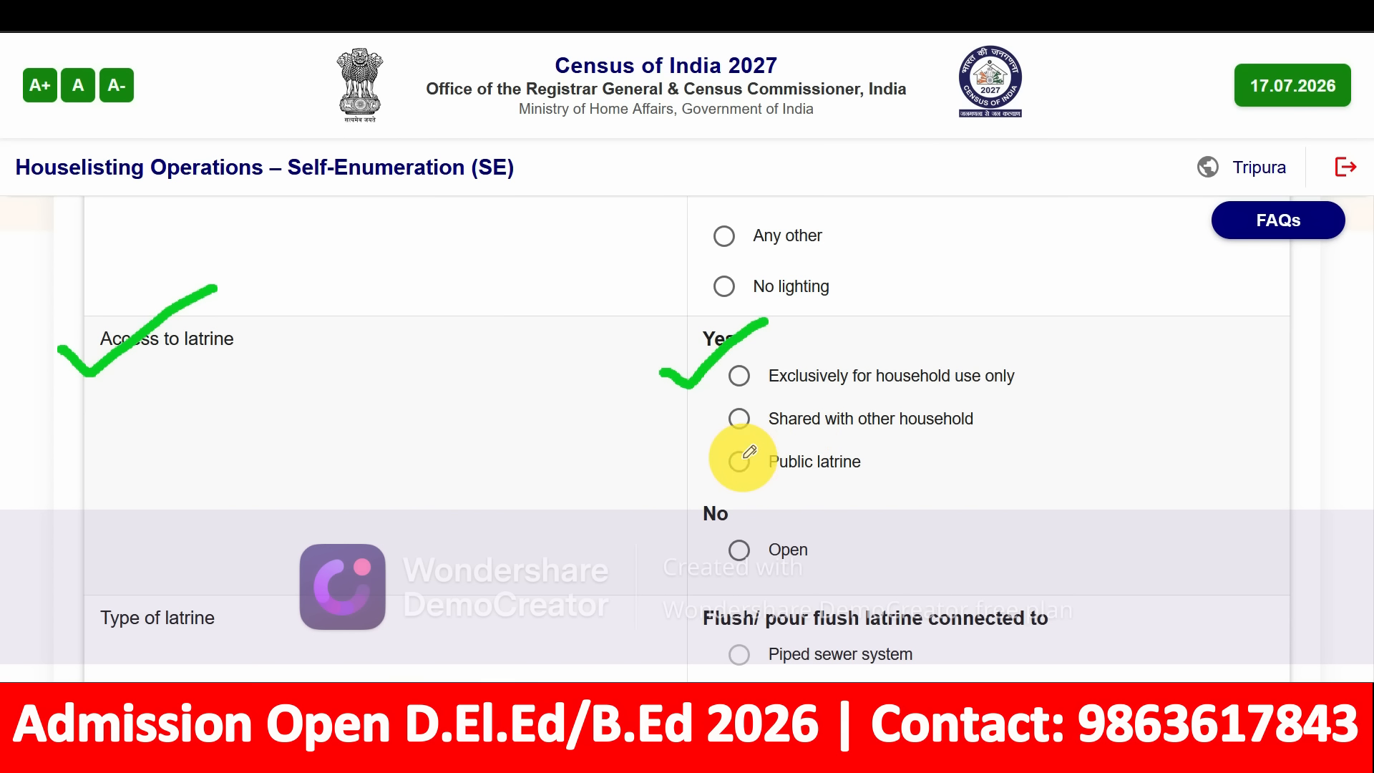
{"action": "left_click_drag", "start_coordinate": [678, 435], "coordinate": [719, 410]}
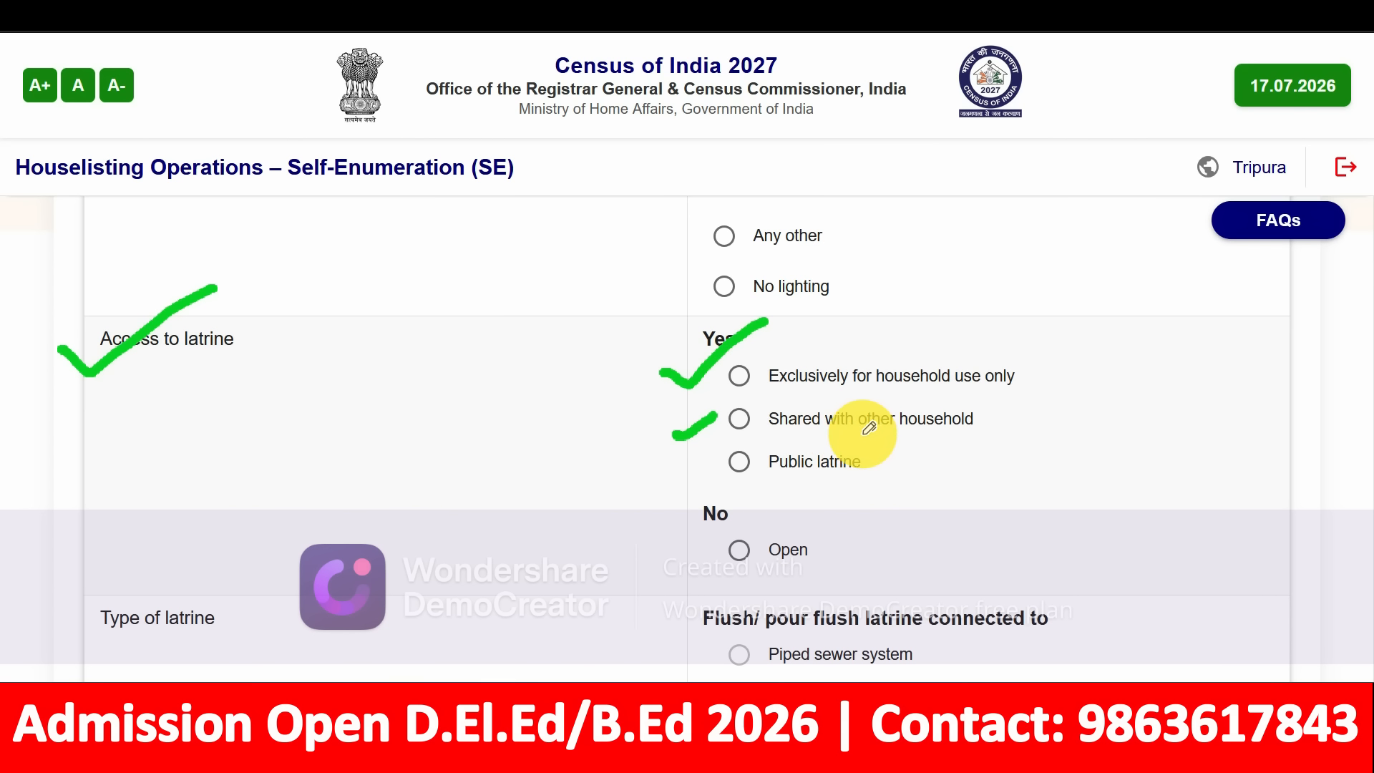
{"action": "left_click_drag", "start_coordinate": [1002, 442], "coordinate": [960, 449]}
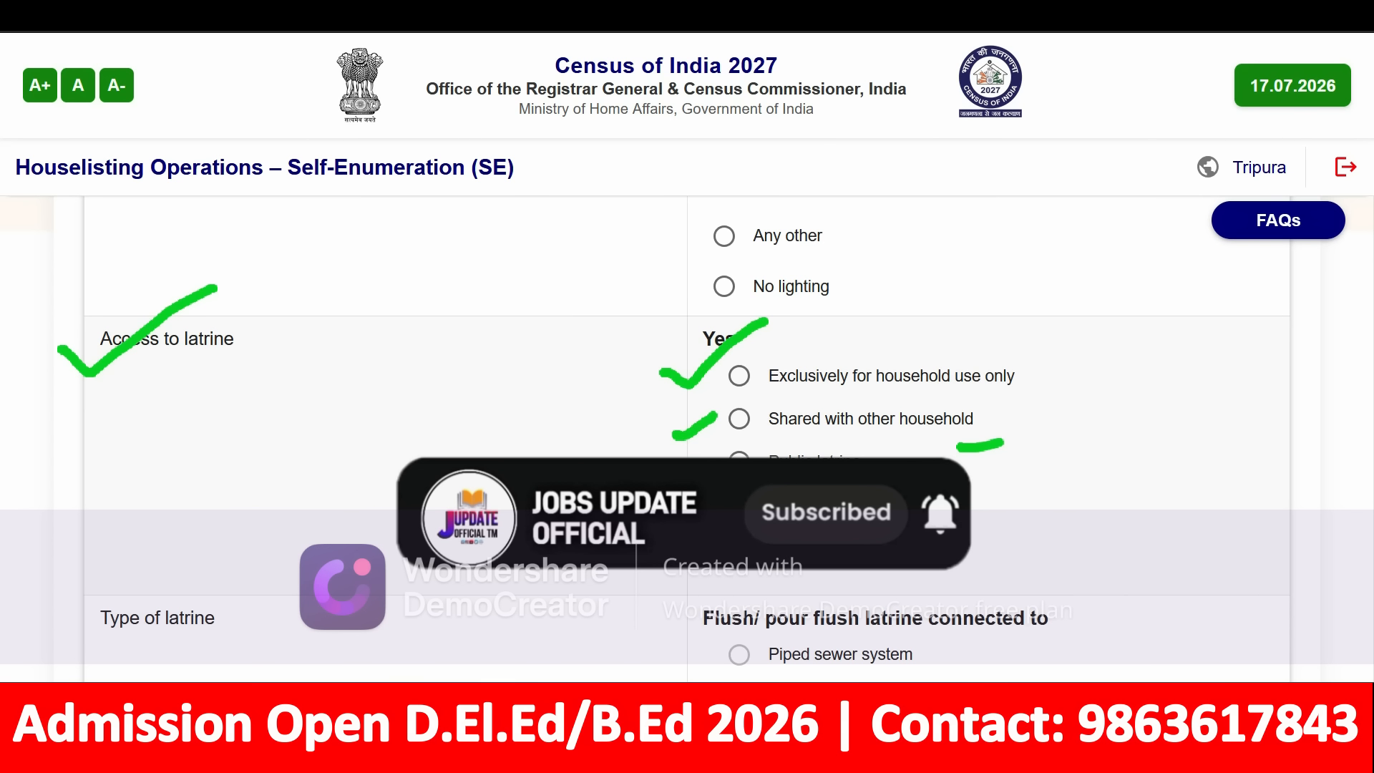
{"action": "left_click_drag", "start_coordinate": [665, 565], "coordinate": [701, 548]}
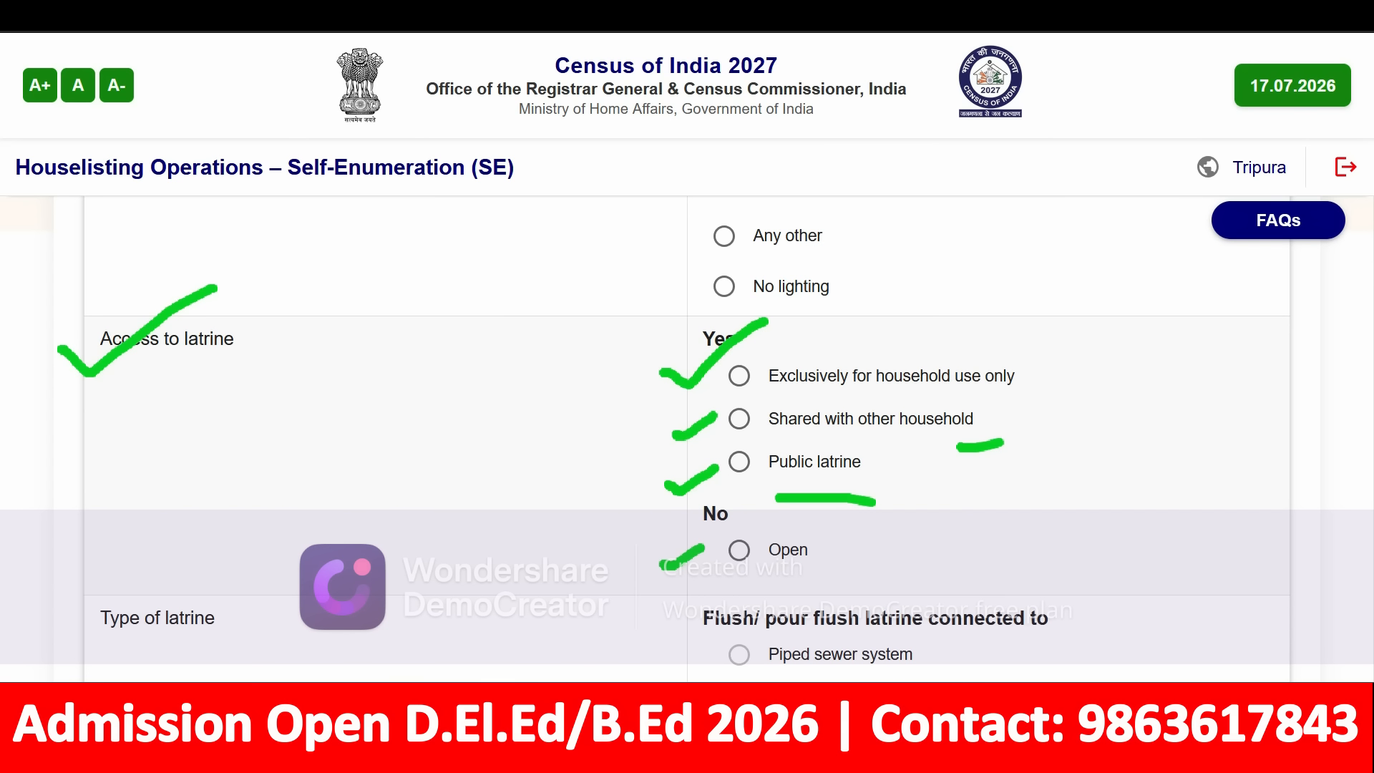
{"action": "left_click", "coordinate": [1076, 14]}
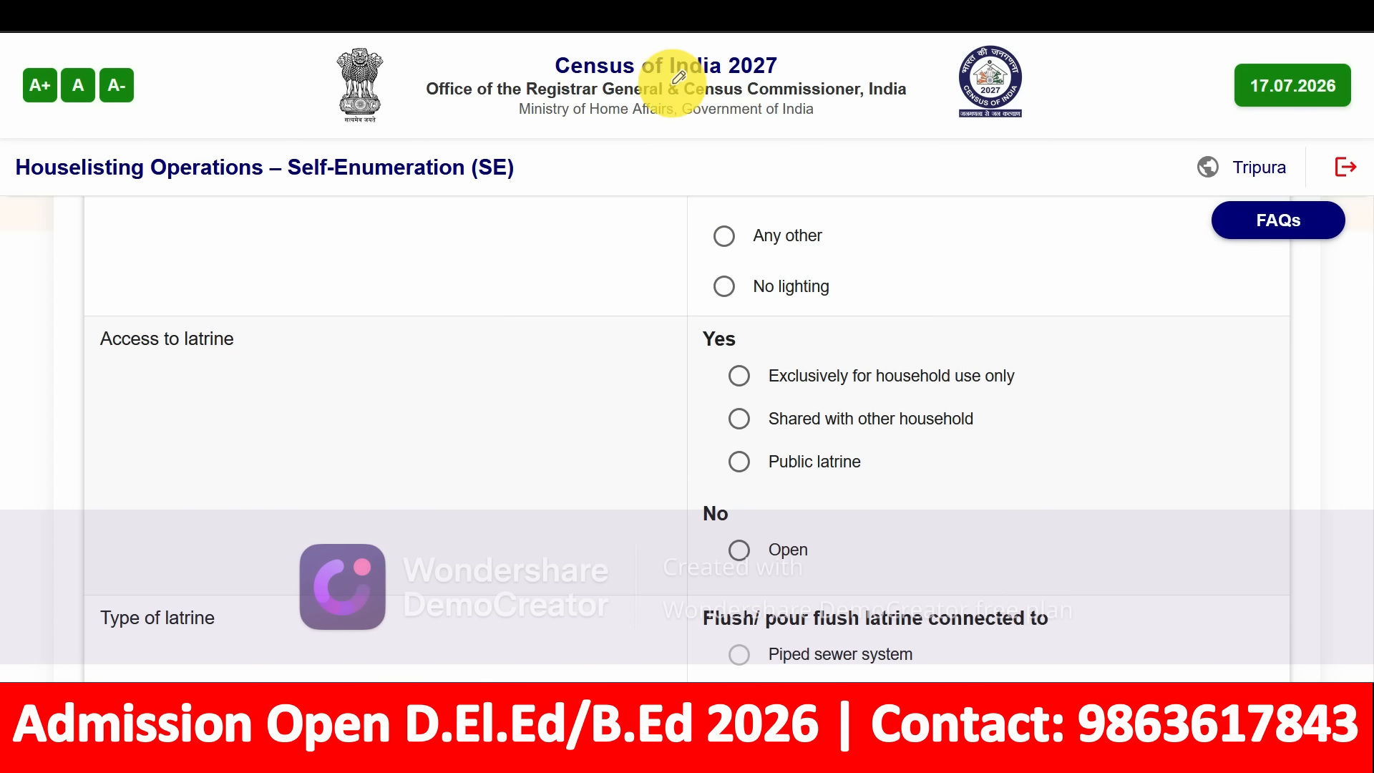
Set latrine access to Exclusively for household use only and its type to Twin pit latrine, With slab/ ventilated improved pit.
{"action": "left_click", "coordinate": [737, 376]}
{"action": "scroll", "coordinate": [493, 393], "scroll_direction": "down", "scroll_amount": 5}
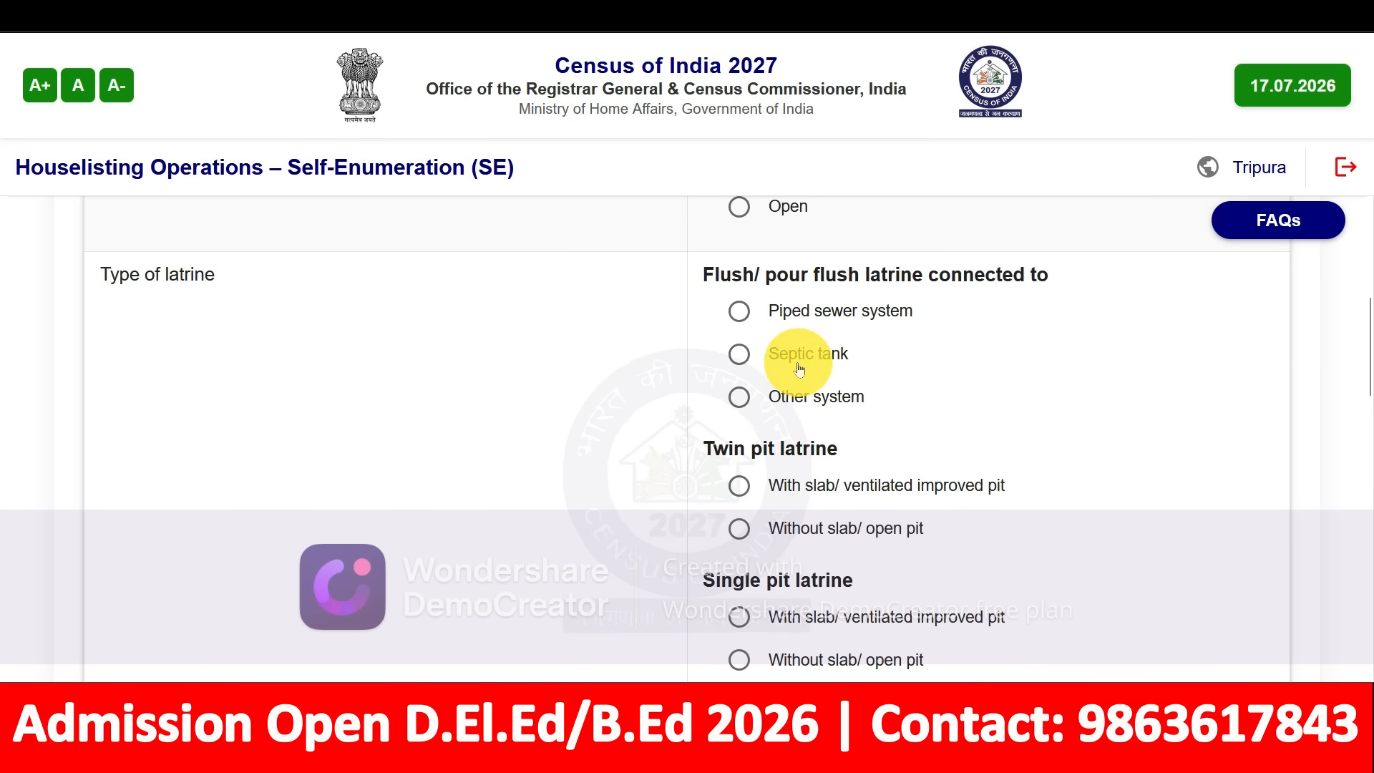
{"action": "left_click", "coordinate": [741, 312]}
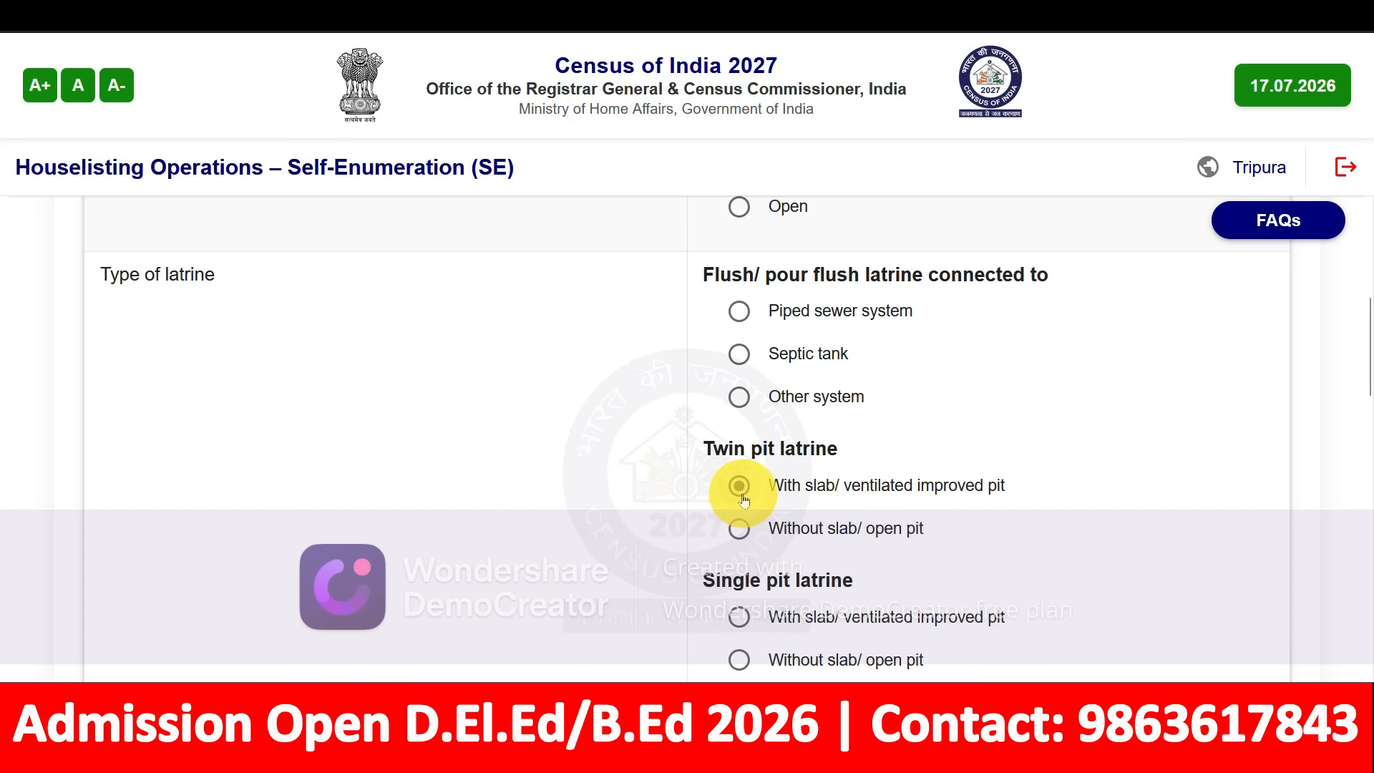
Tick the waste water outlet question and its three drainage options in green, underline No drainage, and clear the annotations.
{"action": "scroll", "coordinate": [741, 493], "scroll_direction": "down", "scroll_amount": 2}
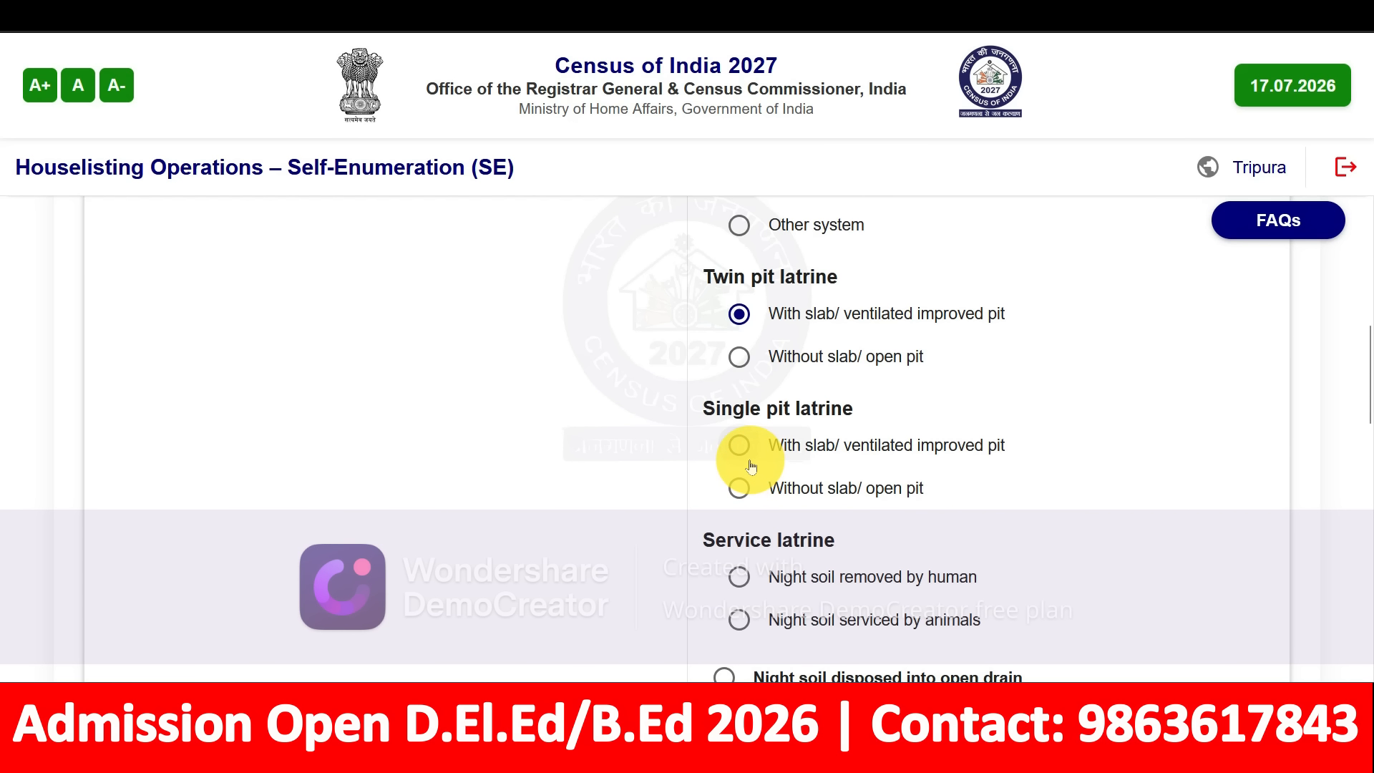
{"action": "scroll", "coordinate": [749, 472], "scroll_direction": "down", "scroll_amount": 4}
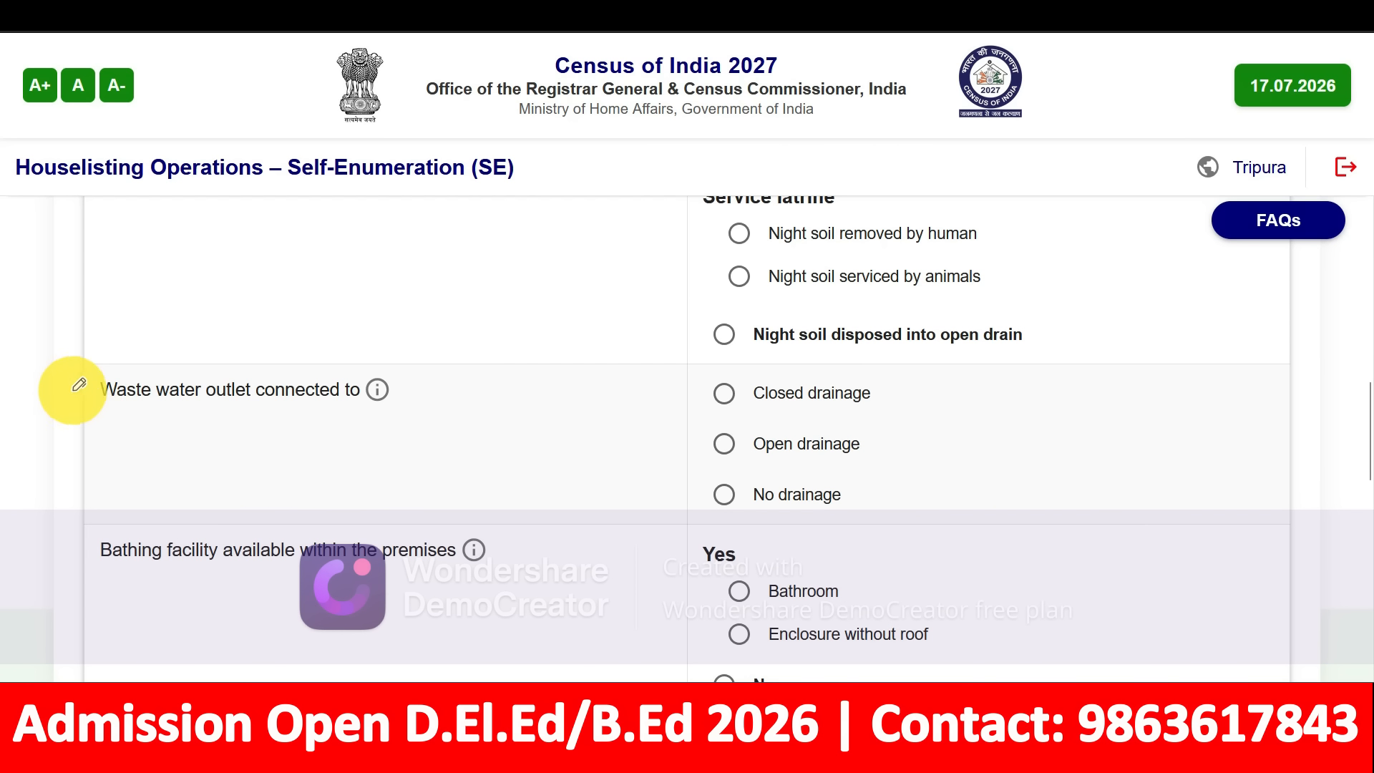
{"action": "left_click_drag", "start_coordinate": [70, 390], "coordinate": [220, 313]}
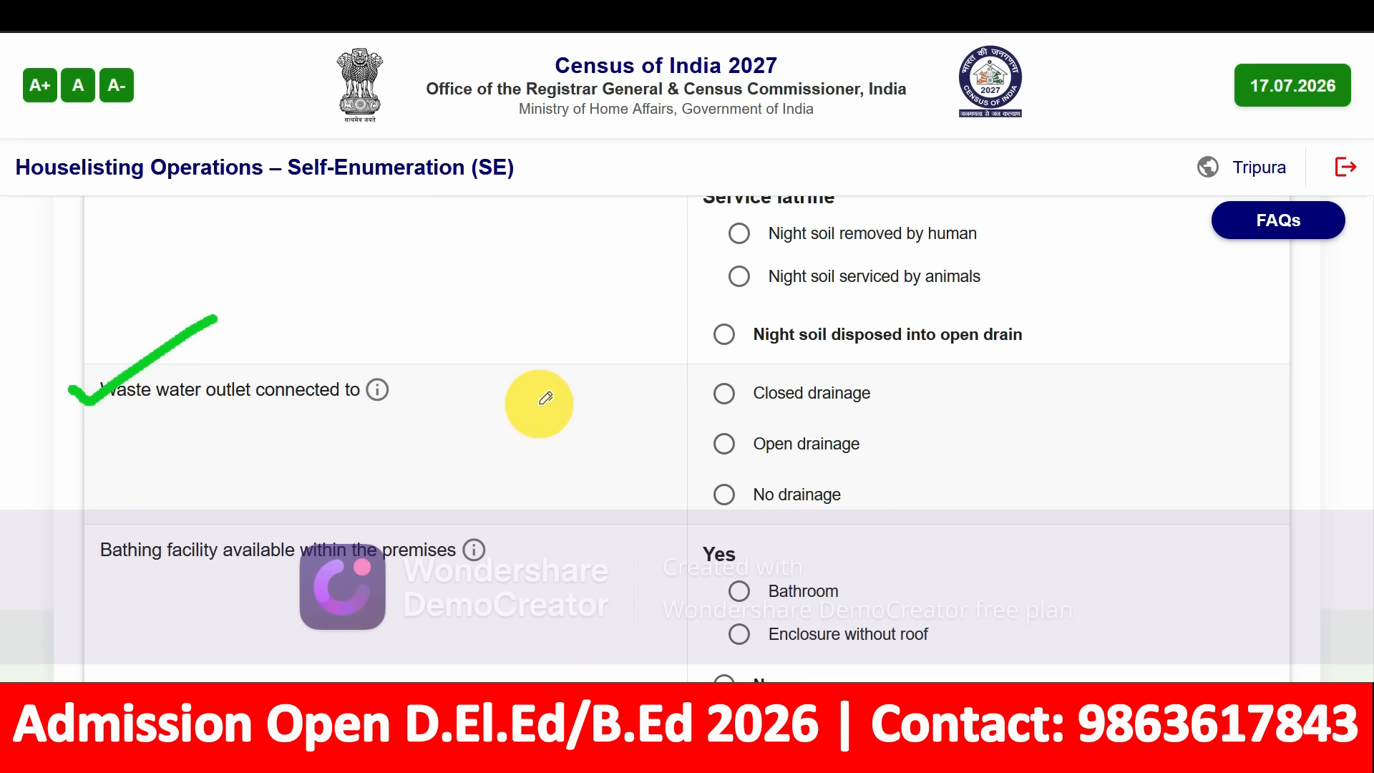
{"action": "left_click_drag", "start_coordinate": [668, 399], "coordinate": [730, 363]}
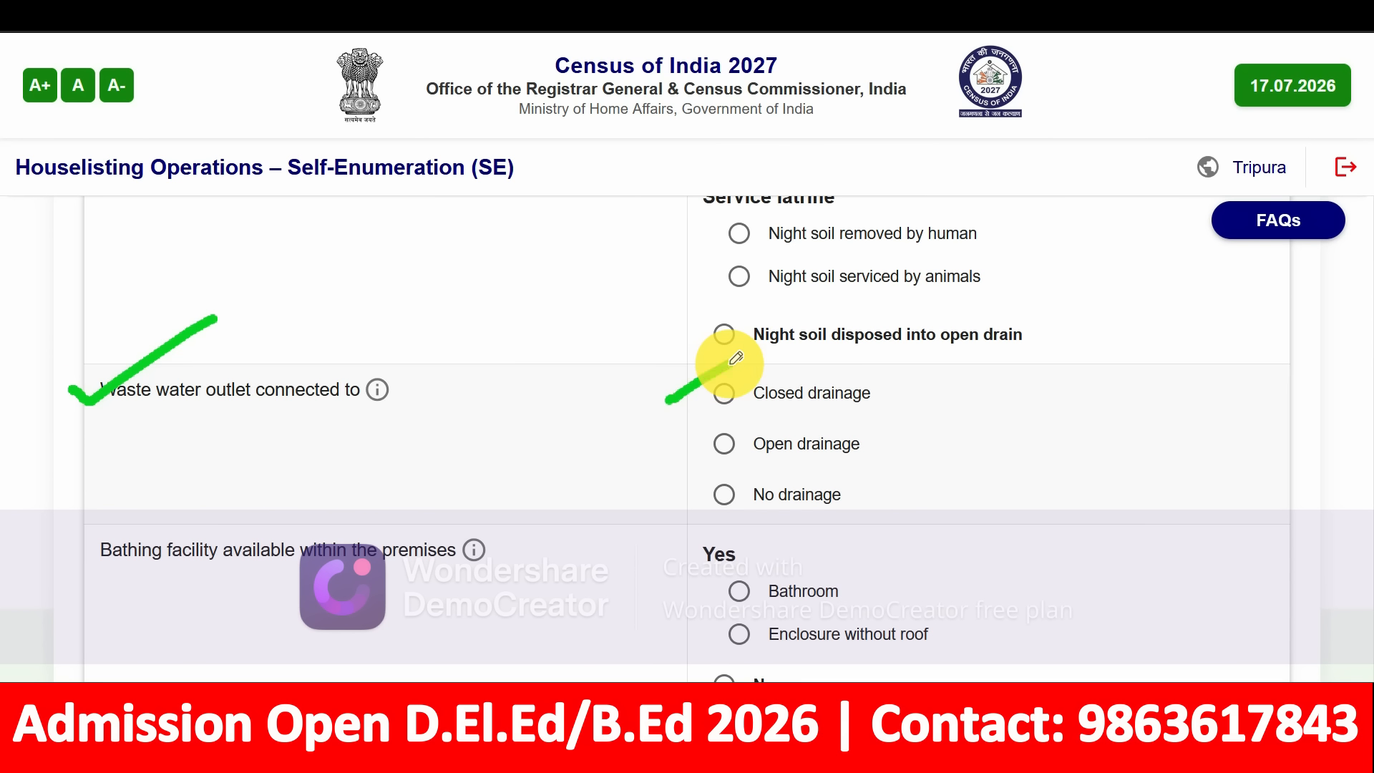
{"action": "left_click_drag", "start_coordinate": [660, 464], "coordinate": [717, 430]}
{"action": "left_click_drag", "start_coordinate": [679, 503], "coordinate": [699, 484]}
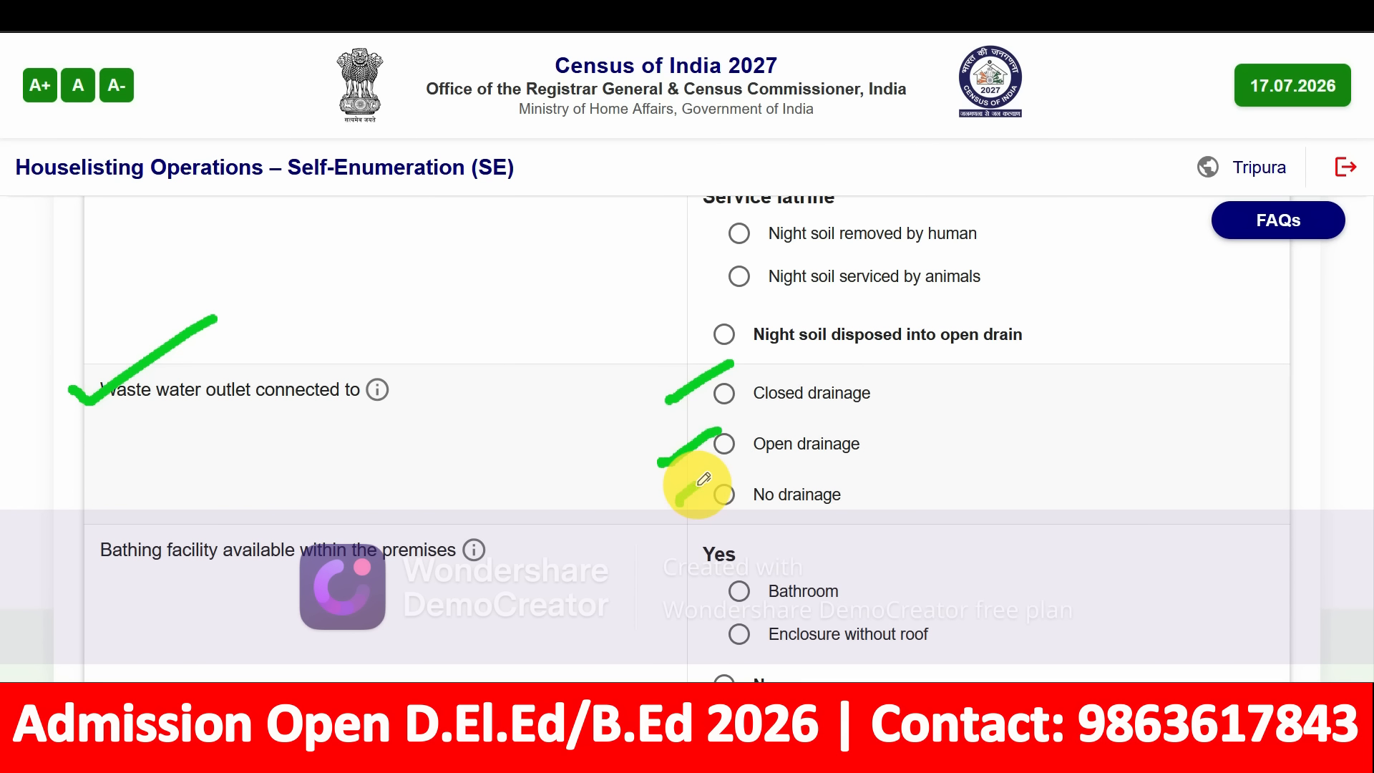
{"action": "left_click_drag", "start_coordinate": [744, 526], "coordinate": [867, 534]}
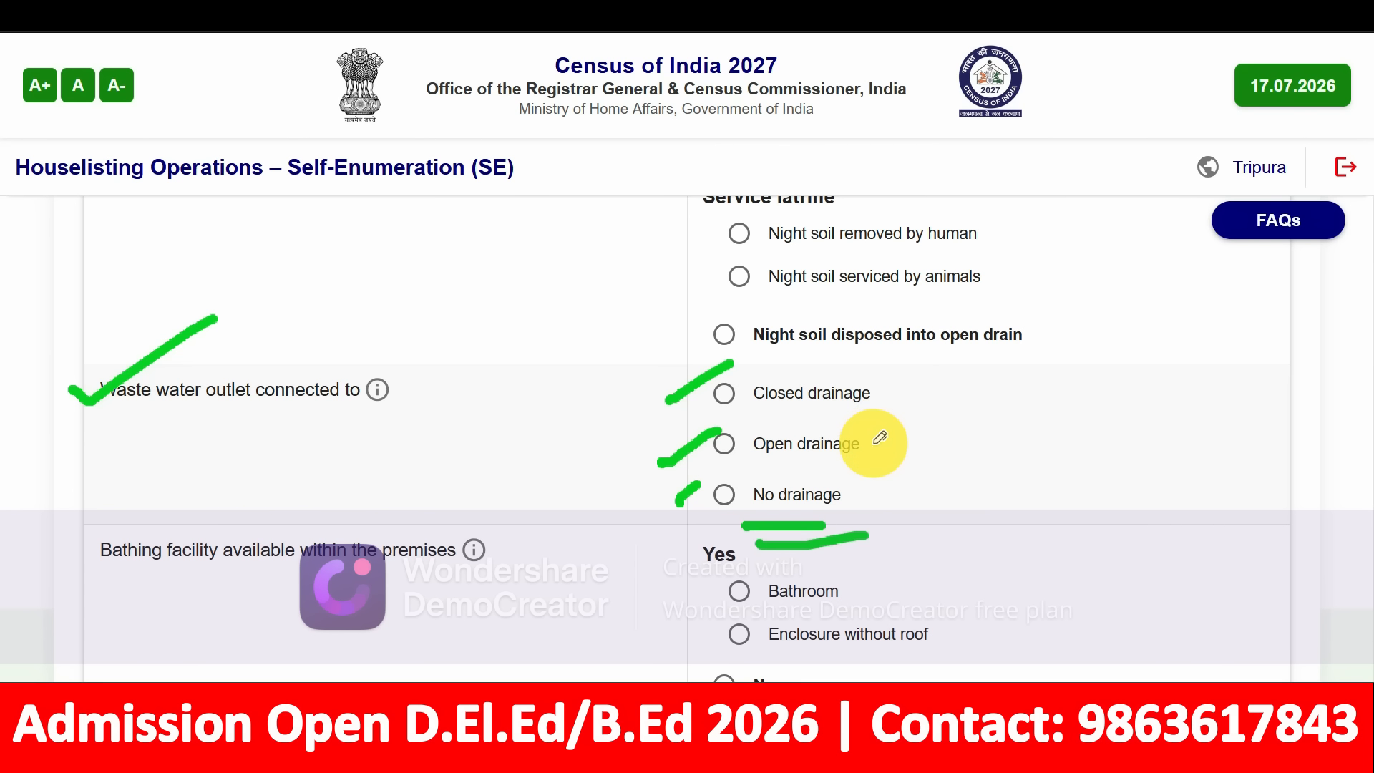
{"action": "mouse_move", "coordinate": [869, 446]}
{"action": "left_mouse_down"}
{"action": "mouse_move", "coordinate": [899, 438]}
{"action": "mouse_move", "coordinate": [870, 399]}
{"action": "mouse_move", "coordinate": [889, 387]}
{"action": "left_mouse_up"}
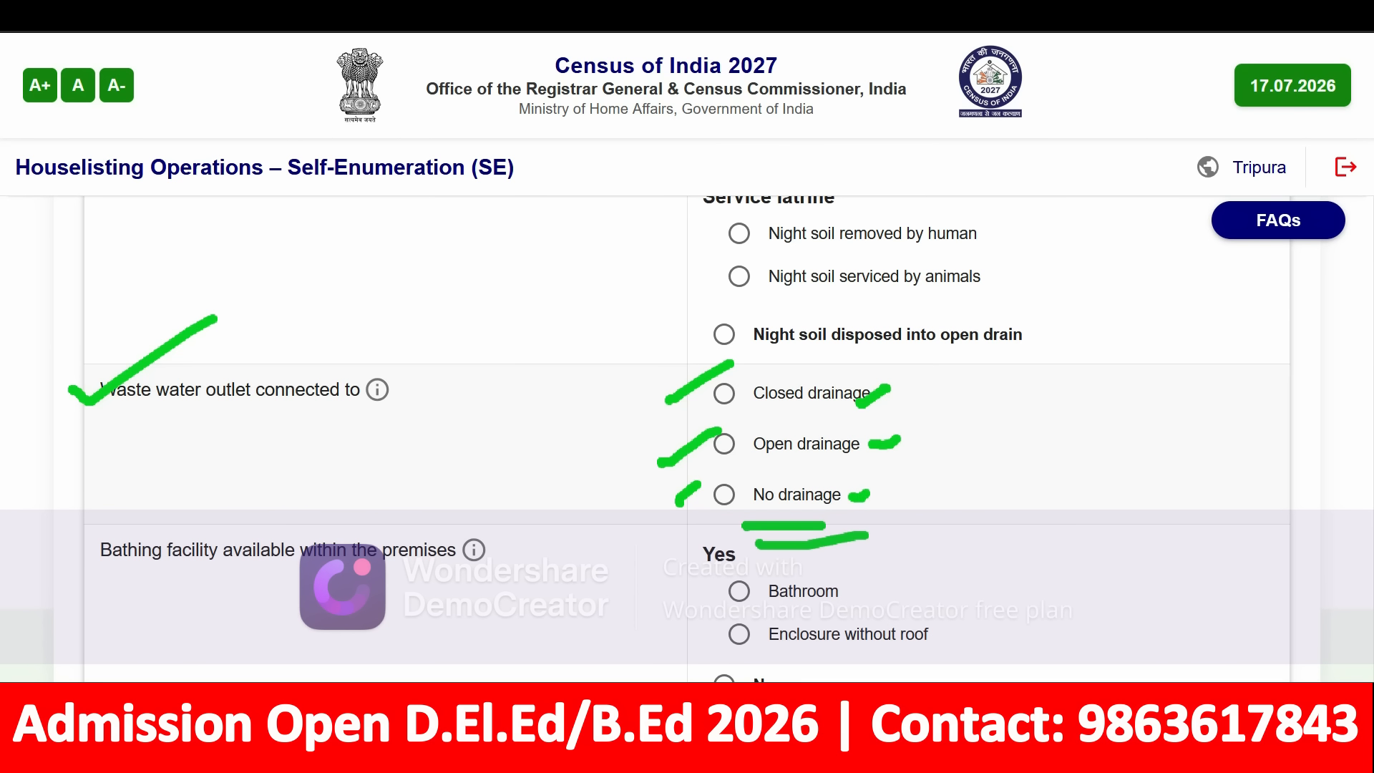
{"action": "key", "text": "Escape"}
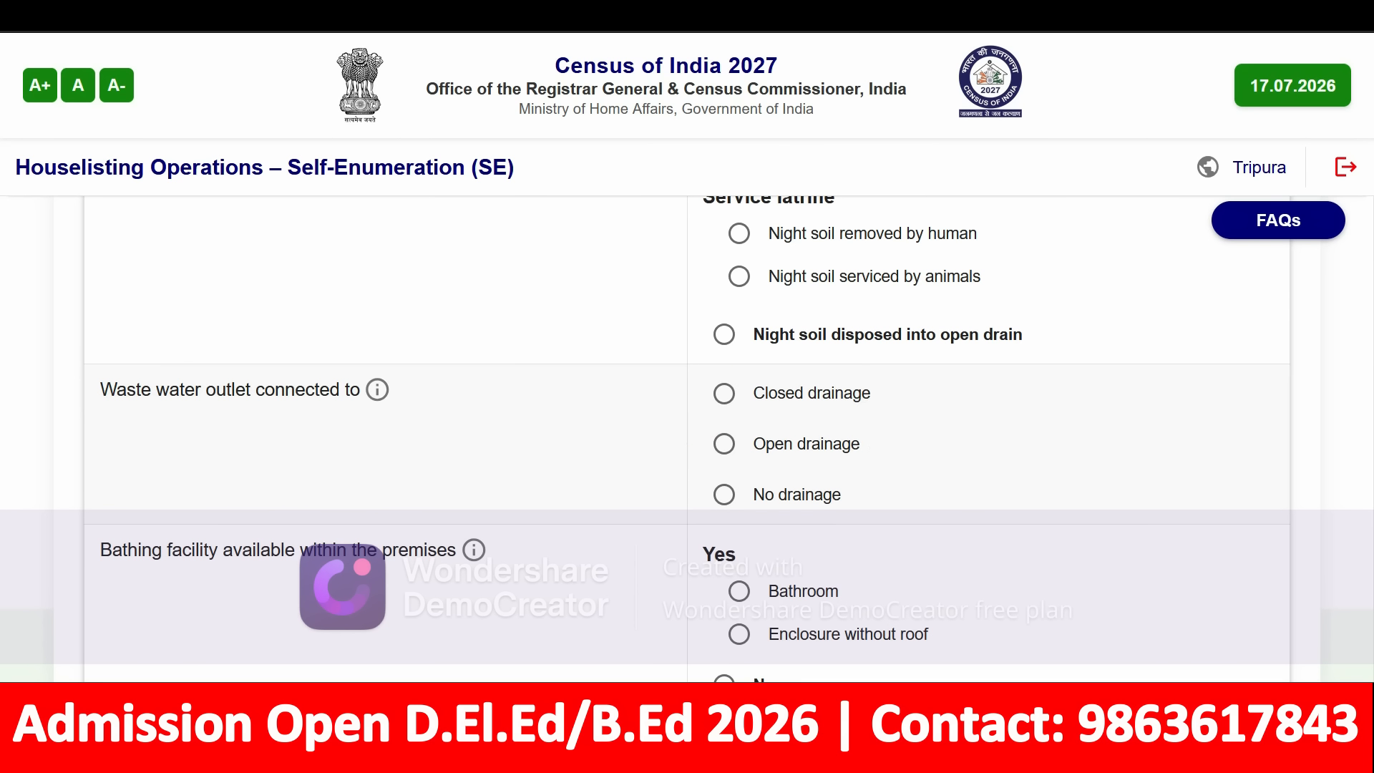
Set the waste water outlet to No drainage and the bathing facility within the premises to Bathroom.
{"action": "left_click", "coordinate": [721, 494]}
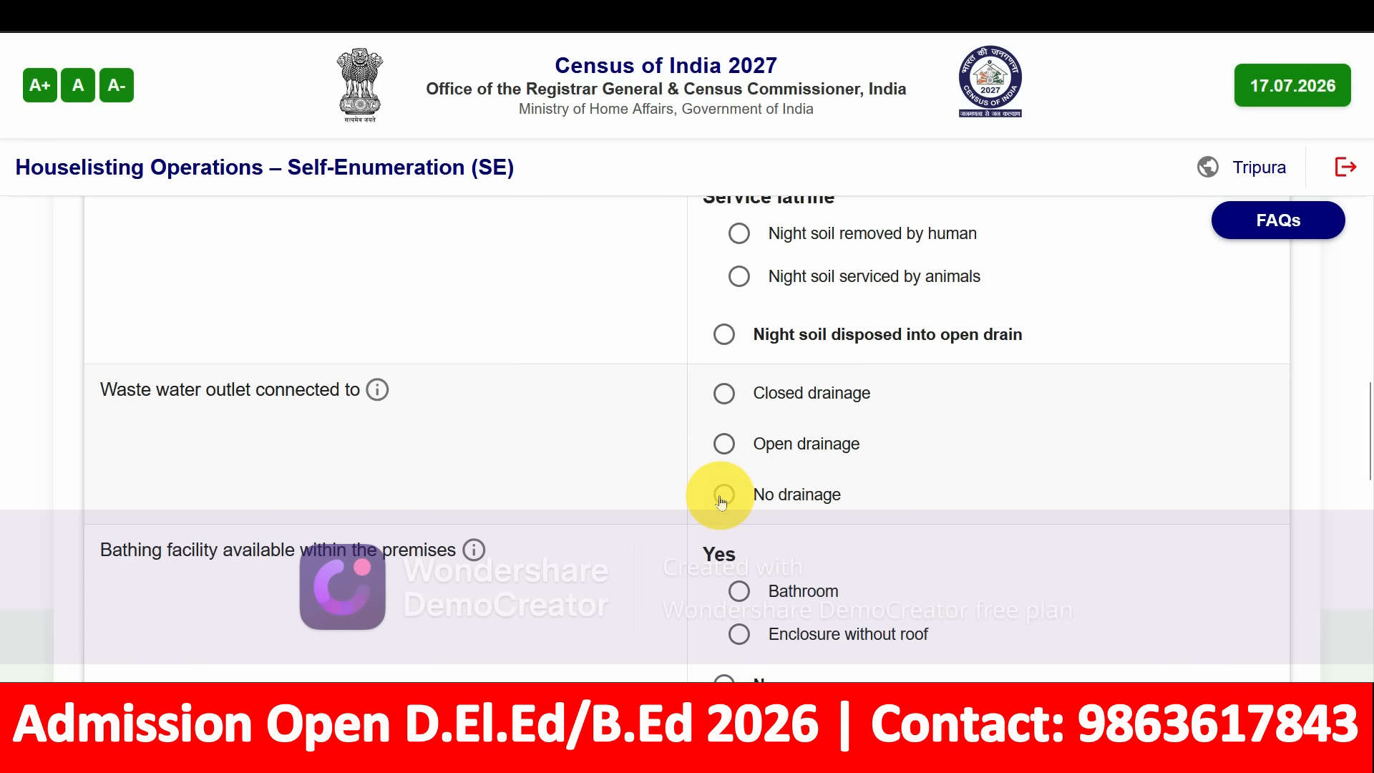
{"action": "scroll", "coordinate": [422, 409], "scroll_direction": "down", "scroll_amount": 2}
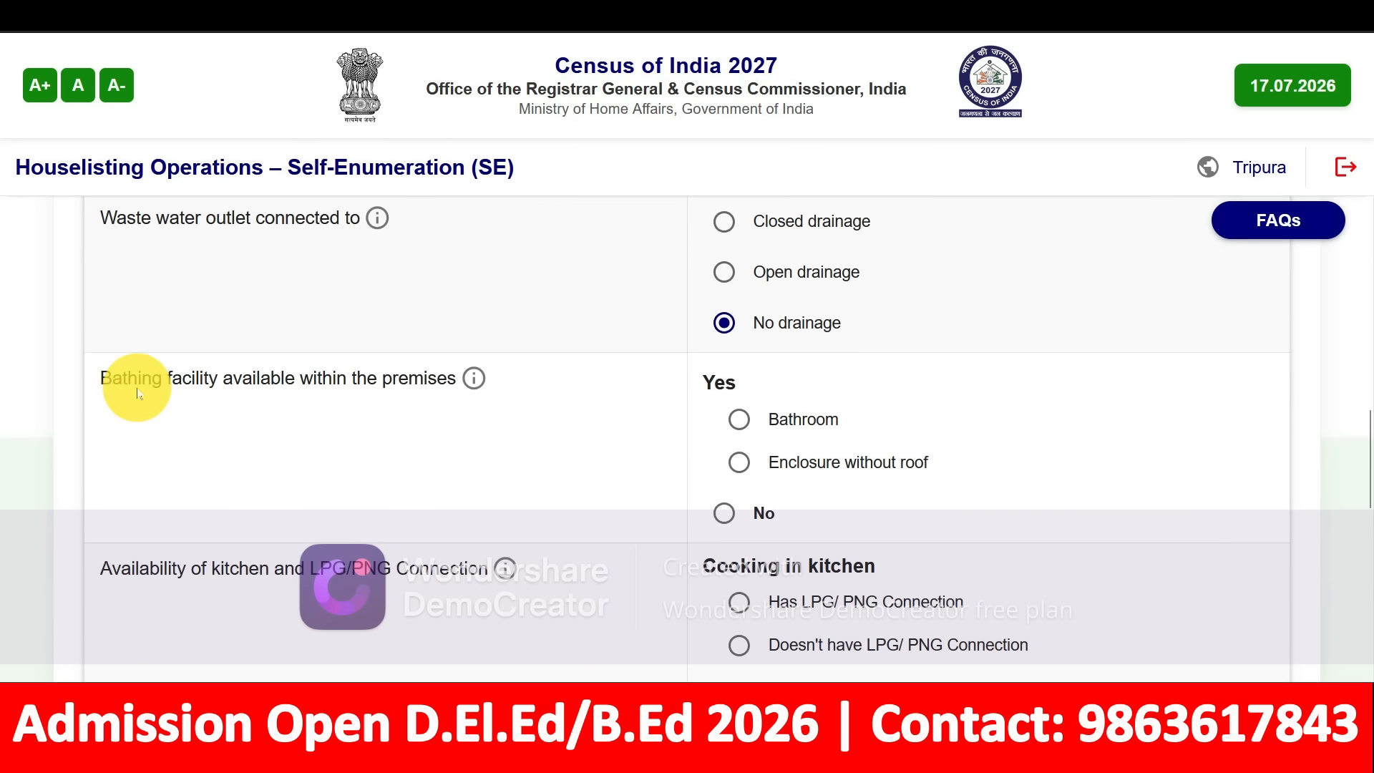
{"action": "left_click", "coordinate": [735, 418]}
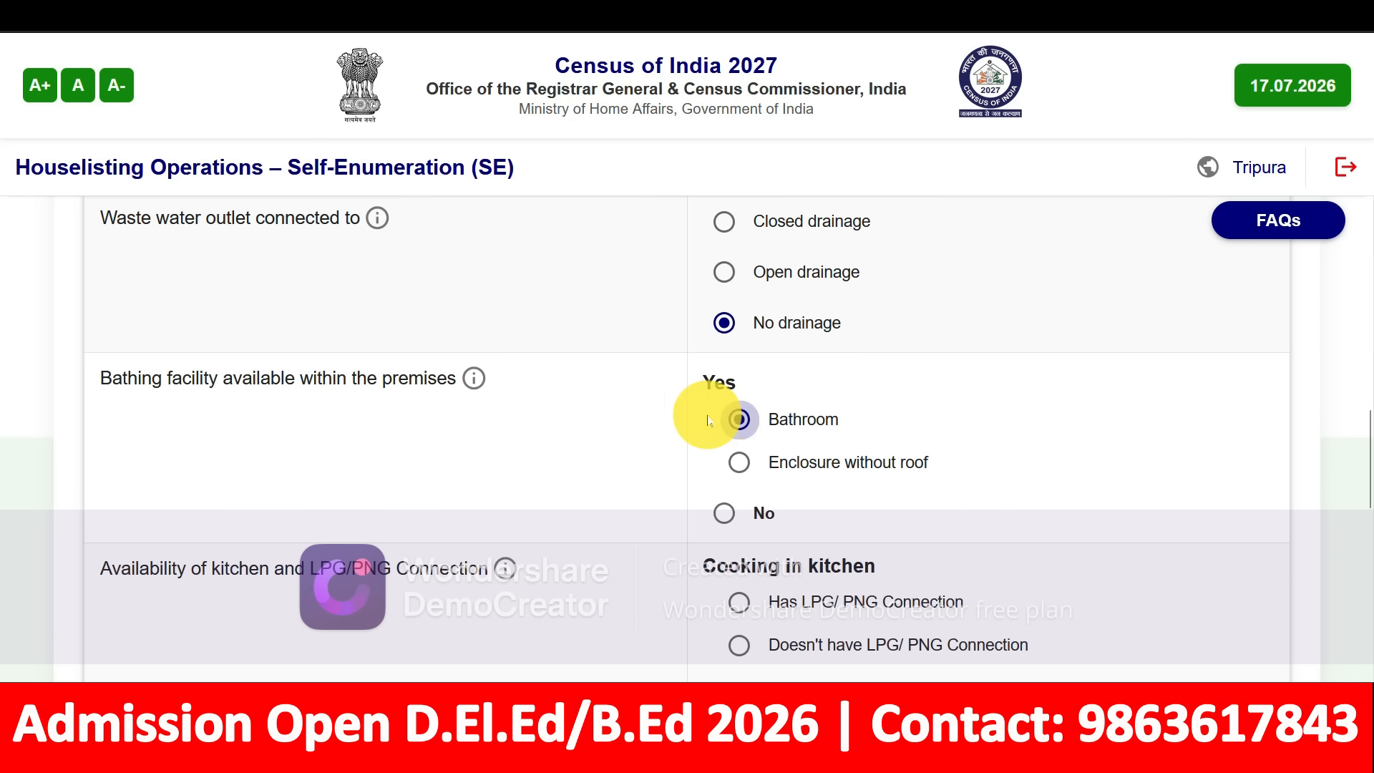
Set the availability of kitchen and LPG/PNG connection to Has LPG/ PNG Connection under Cooking in kitchen.
{"action": "scroll", "coordinate": [435, 409], "scroll_direction": "down", "scroll_amount": 2}
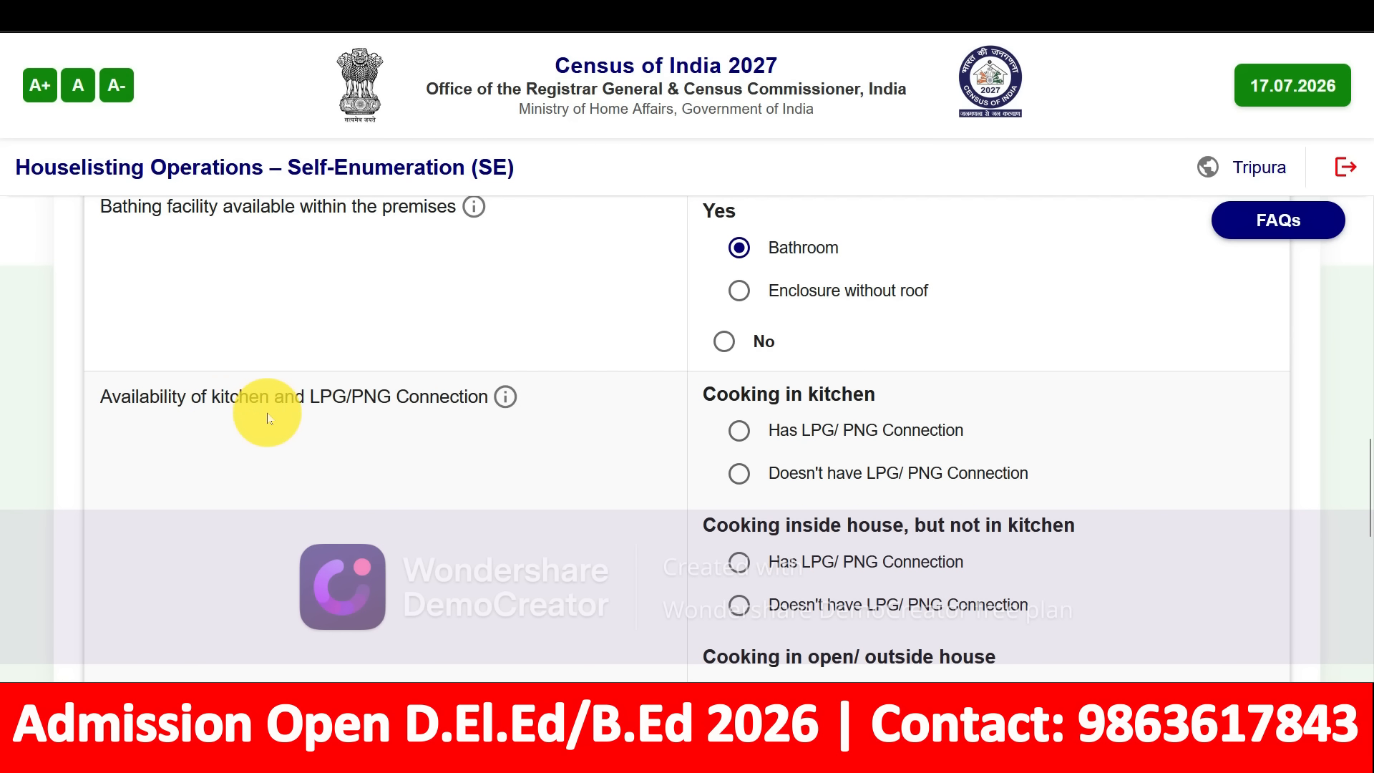
{"action": "mouse_move", "coordinate": [501, 415]}
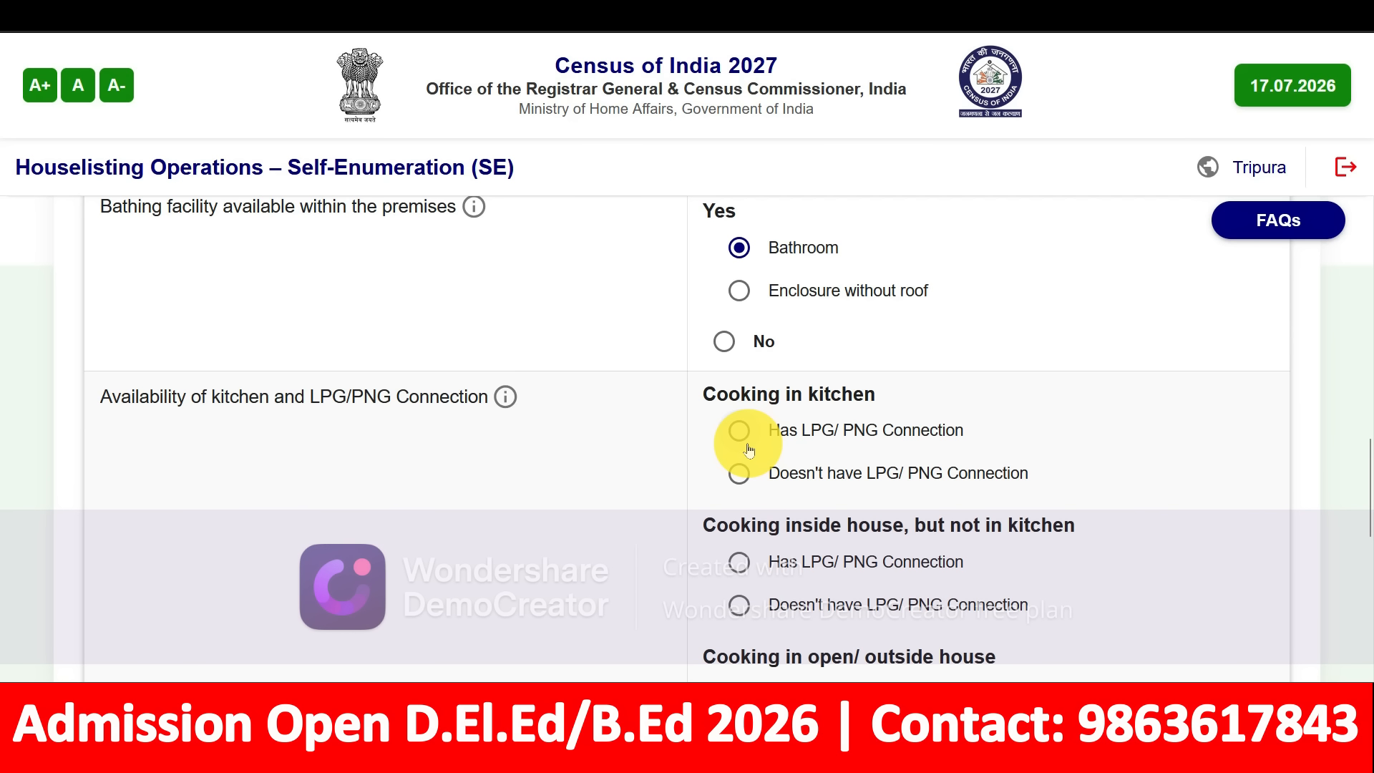
{"action": "scroll", "coordinate": [750, 449], "scroll_direction": "down", "scroll_amount": 2}
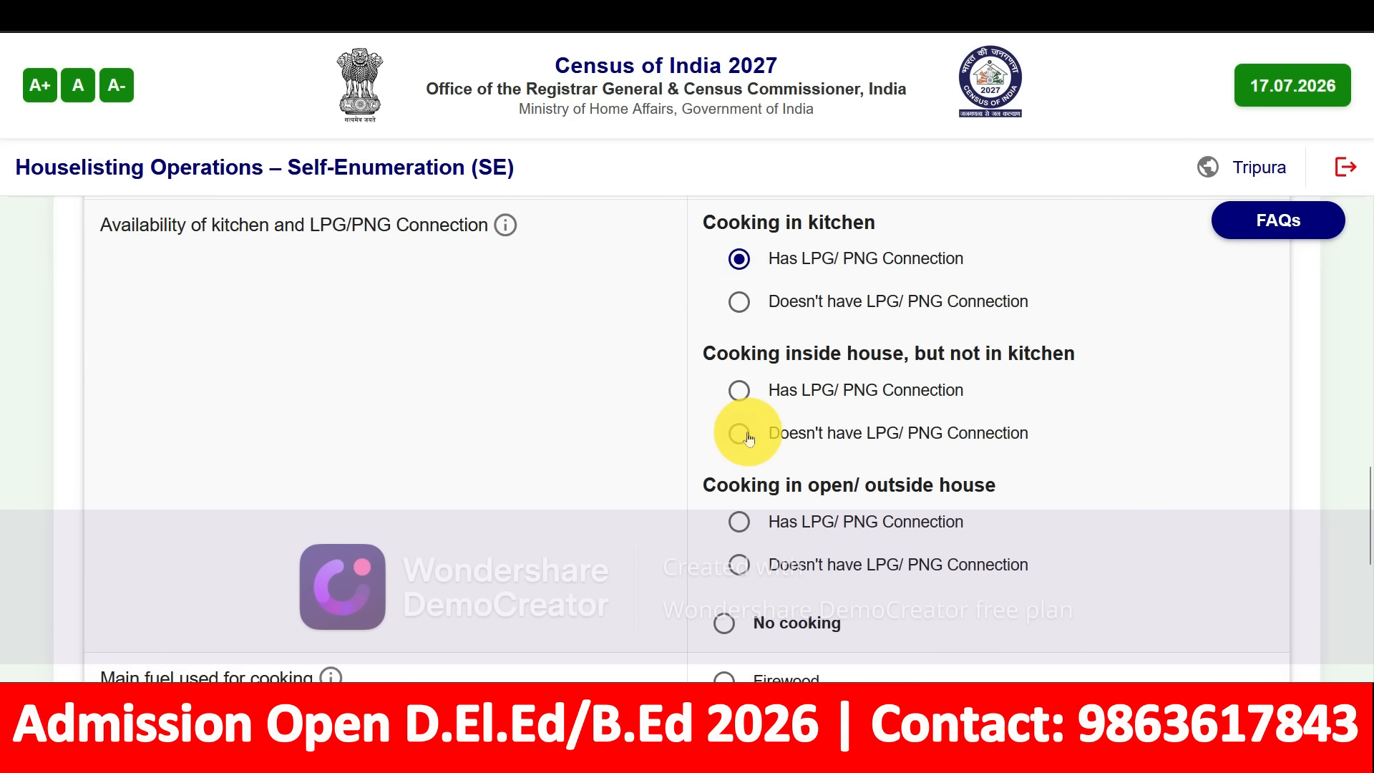
{"action": "left_click", "coordinate": [737, 390]}
{"action": "left_click", "coordinate": [739, 268]}
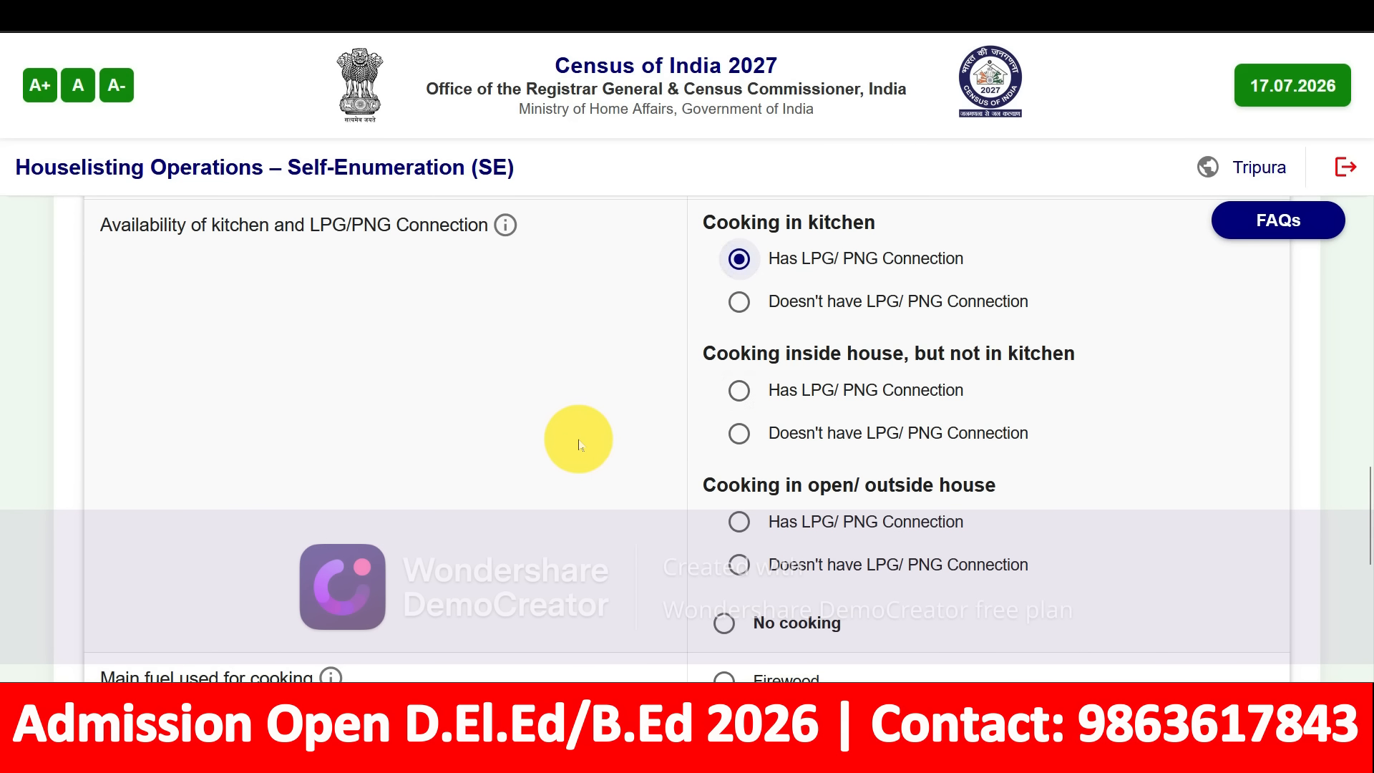
Set the main fuel used for cooking to LPG/ PNG, and save the amenities section to continue to Assets.
{"action": "scroll", "coordinate": [505, 485], "scroll_direction": "down", "scroll_amount": 4}
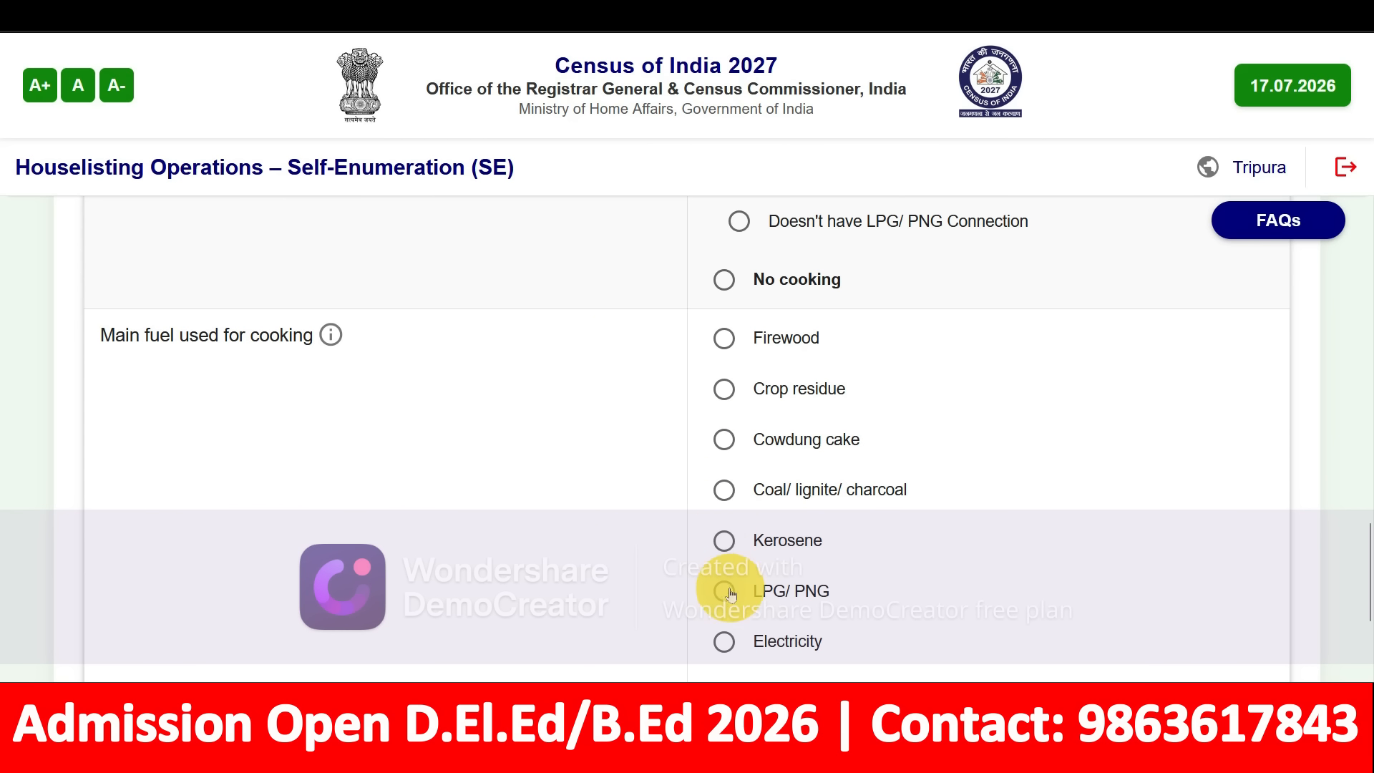
{"action": "scroll", "coordinate": [713, 577], "scroll_direction": "down", "scroll_amount": 2}
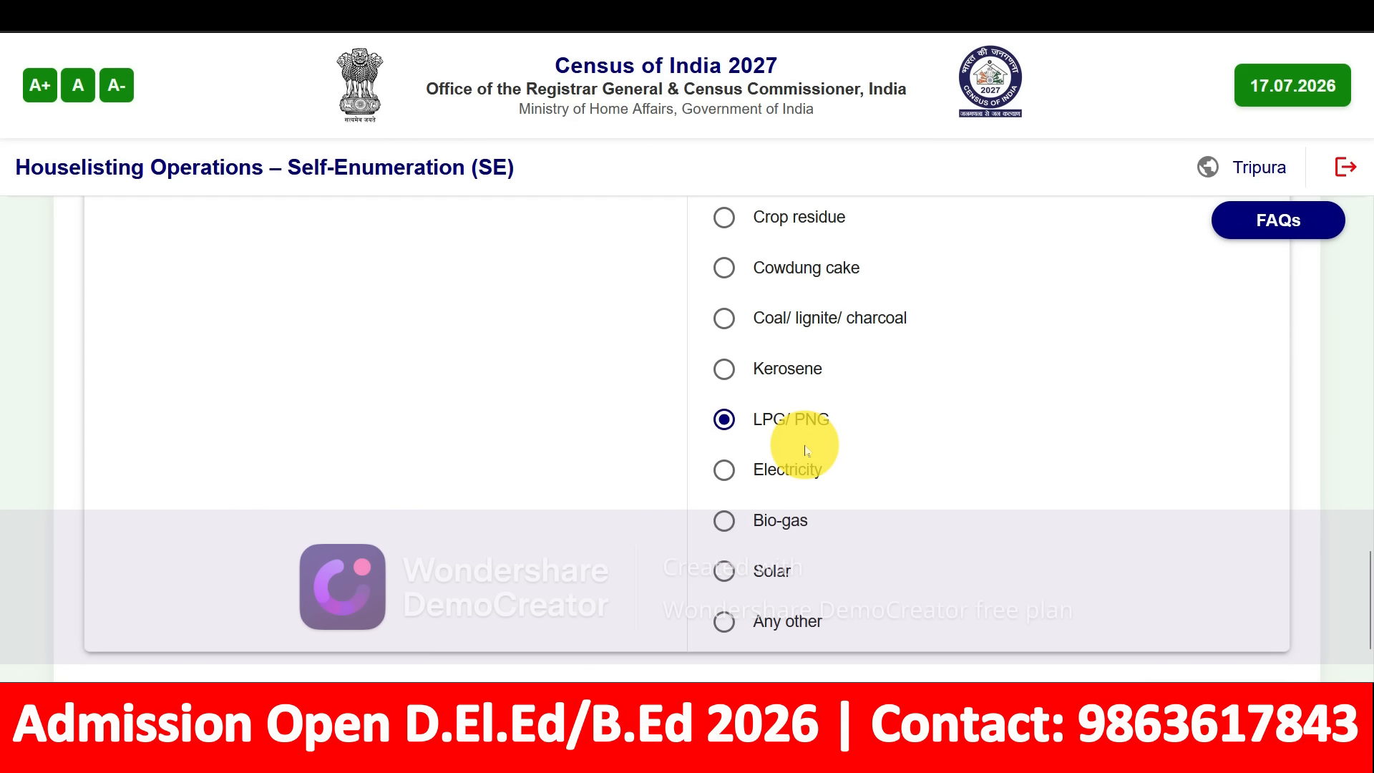
{"action": "scroll", "coordinate": [598, 473], "scroll_direction": "down", "scroll_amount": 2}
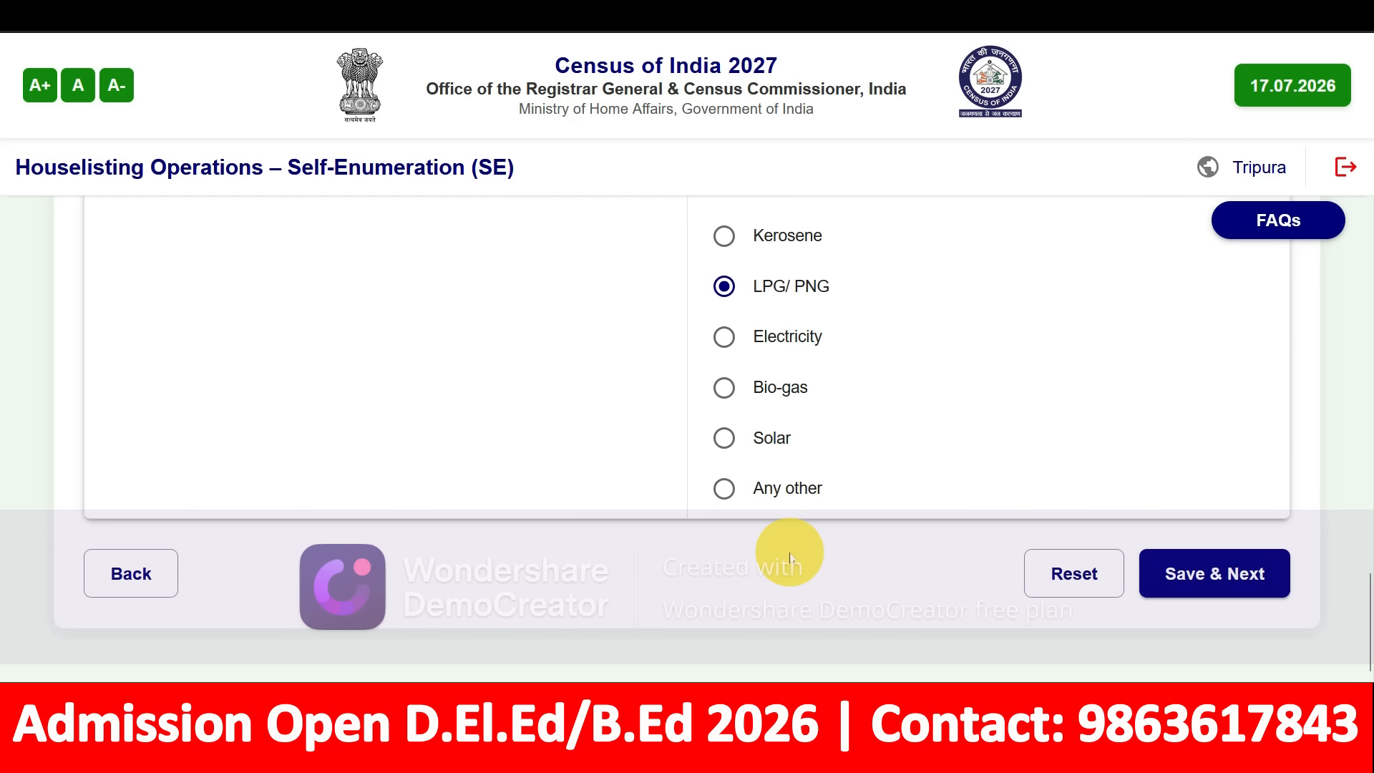
{"action": "left_click", "coordinate": [1226, 595]}
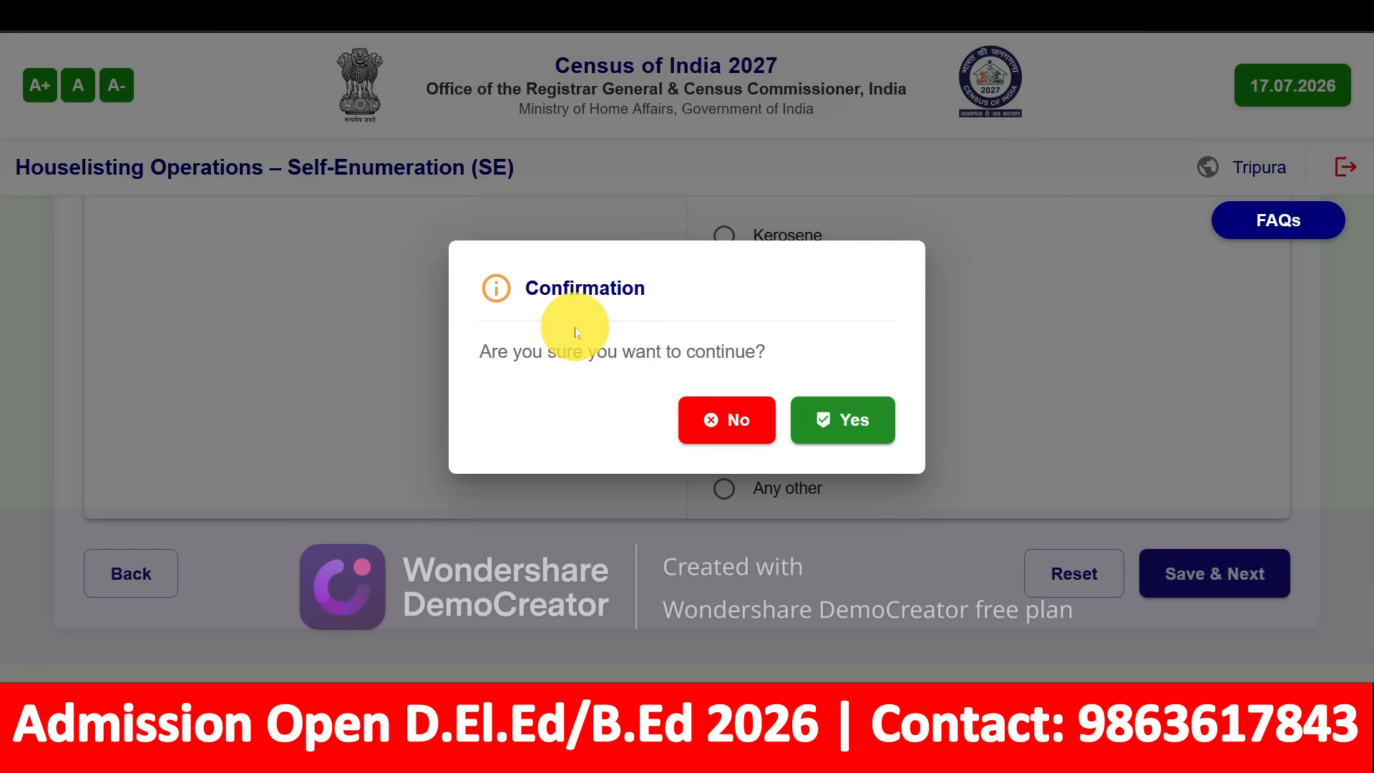
{"action": "left_click", "coordinate": [850, 432]}
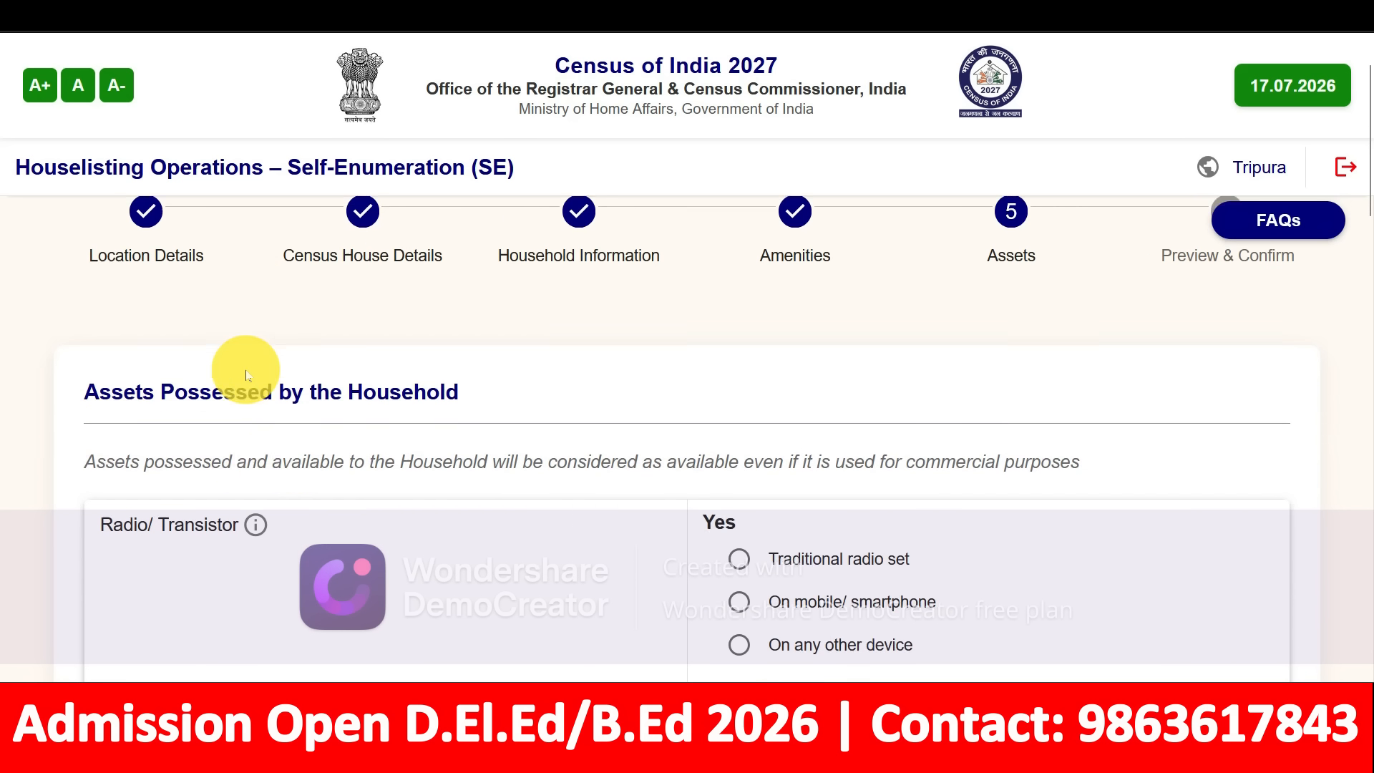
Answer No for both Radio/ Transistor and Television among the assets possessed by the household.
{"action": "scroll", "coordinate": [246, 376], "scroll_direction": "down", "scroll_amount": 1}
{"action": "scroll", "coordinate": [246, 375], "scroll_direction": "down", "scroll_amount": 2}
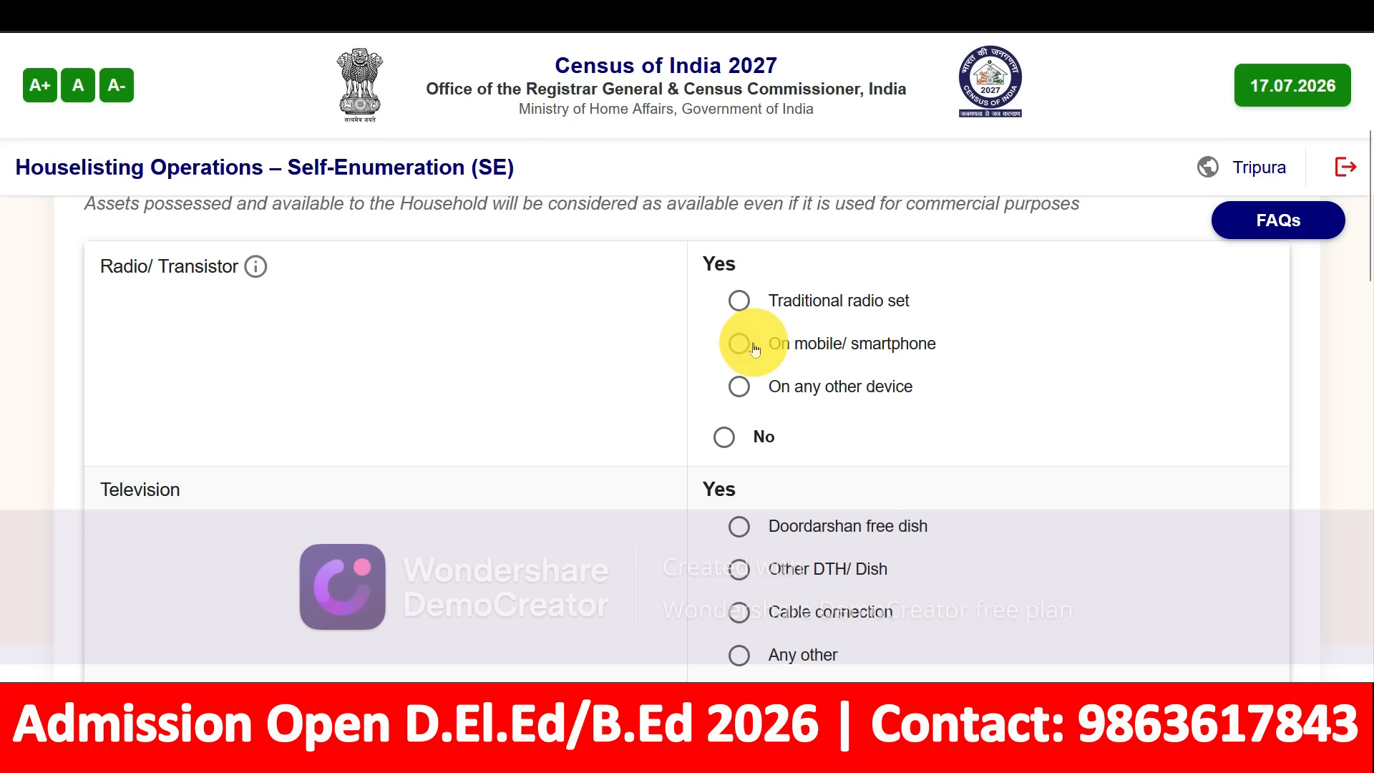
{"action": "left_click", "coordinate": [724, 436]}
{"action": "scroll", "coordinate": [291, 419], "scroll_direction": "down", "scroll_amount": 2}
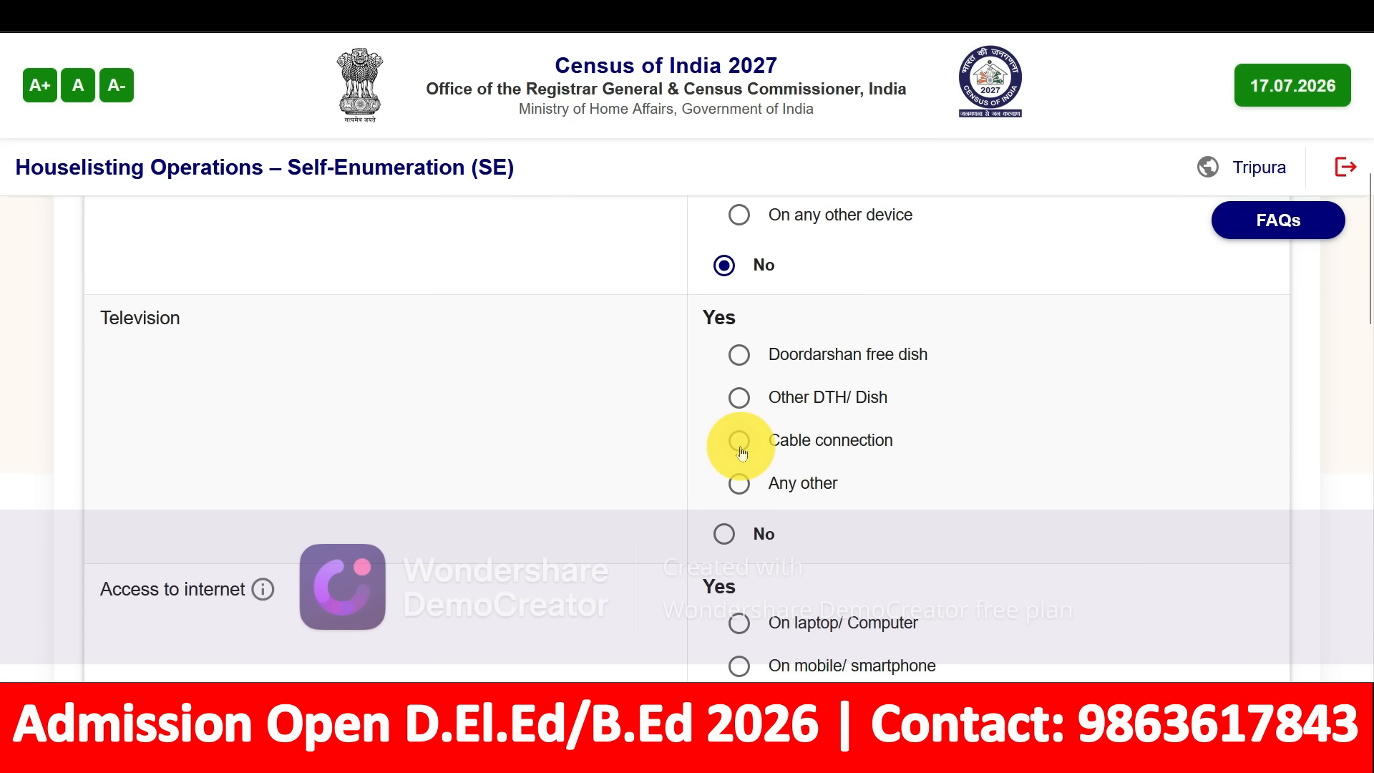
{"action": "left_click", "coordinate": [725, 533]}
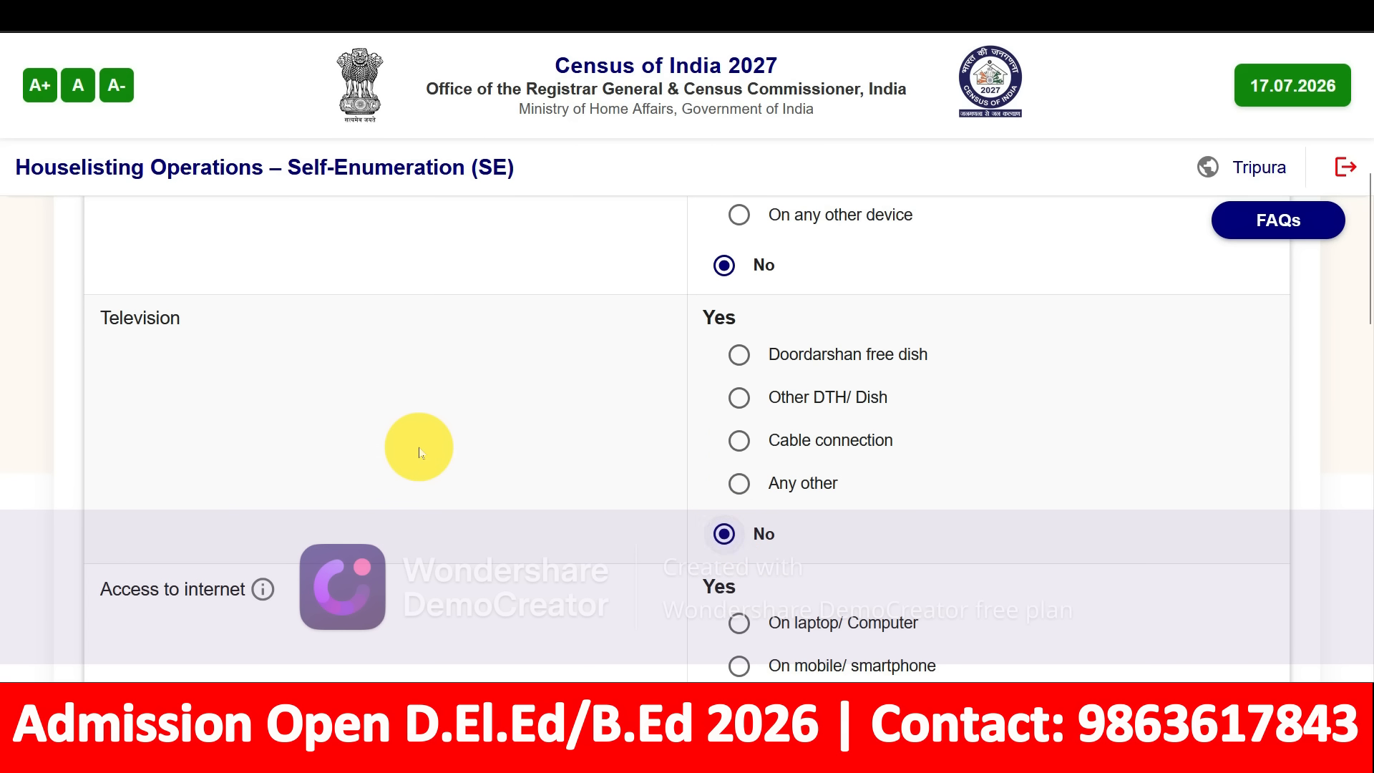
{"action": "scroll", "coordinate": [412, 448], "scroll_direction": "down", "scroll_amount": 4}
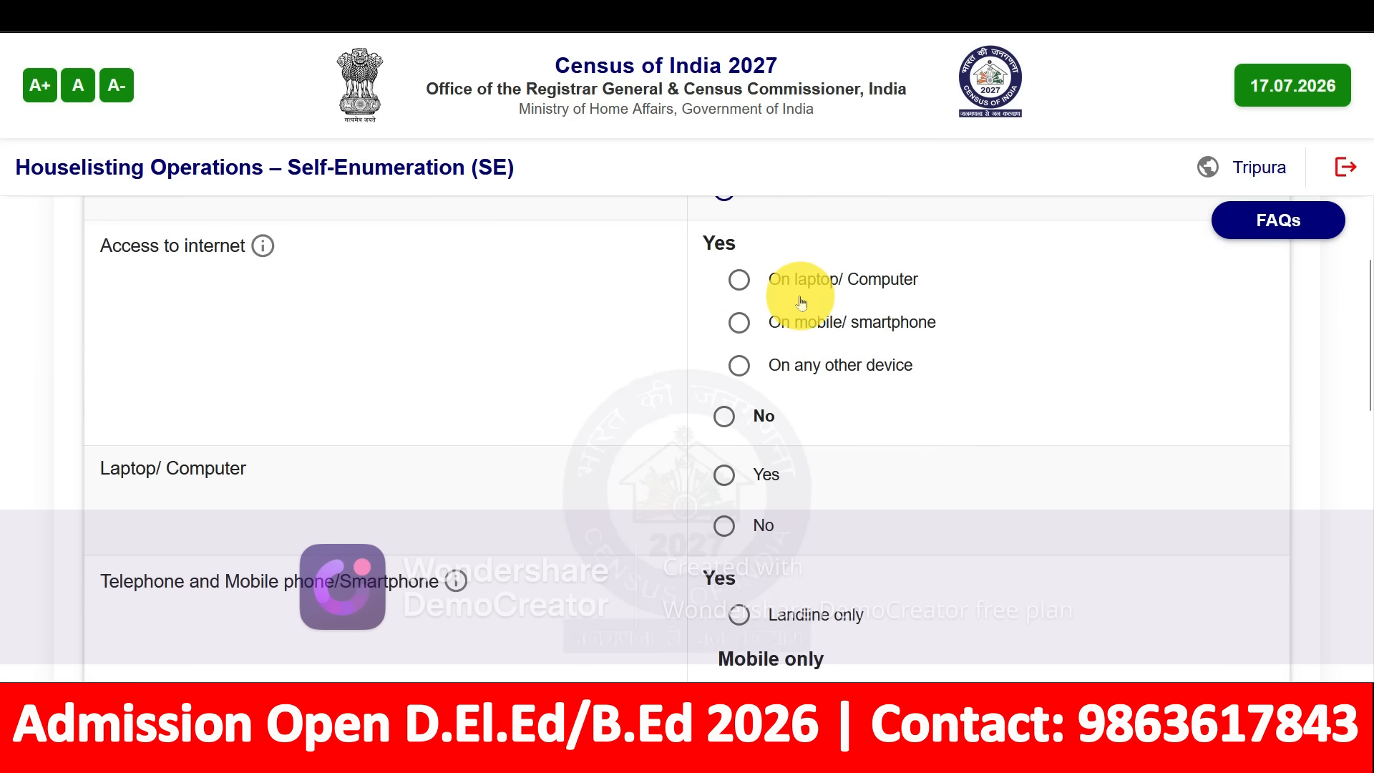